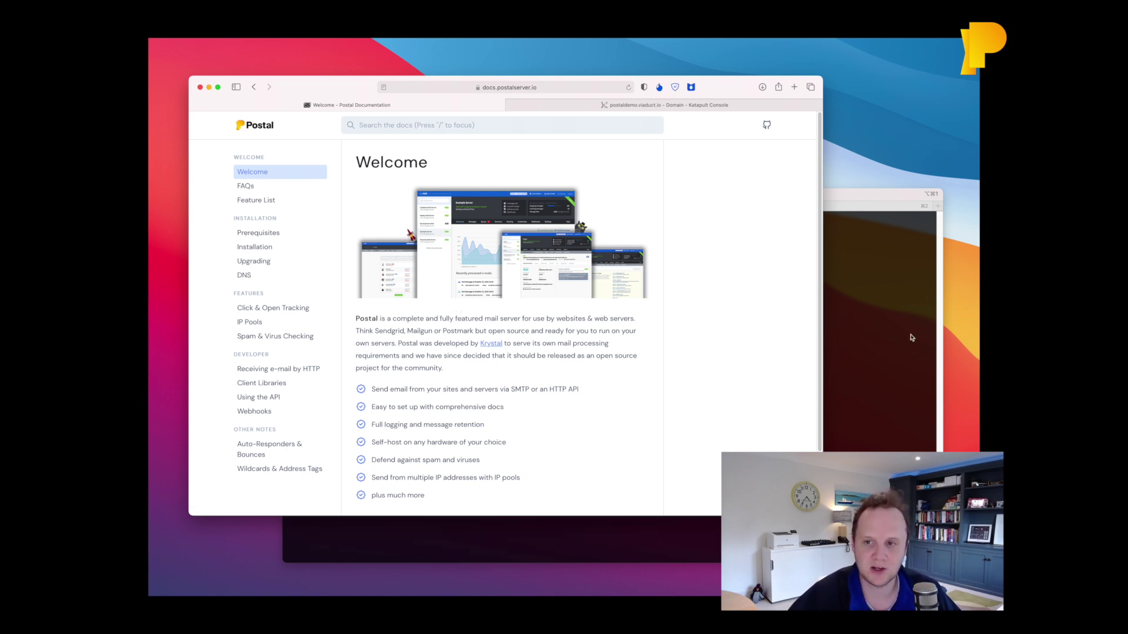
Open the Prerequisites docs page and copy the installation helper's git clone and symlink commands.
click(253, 235)
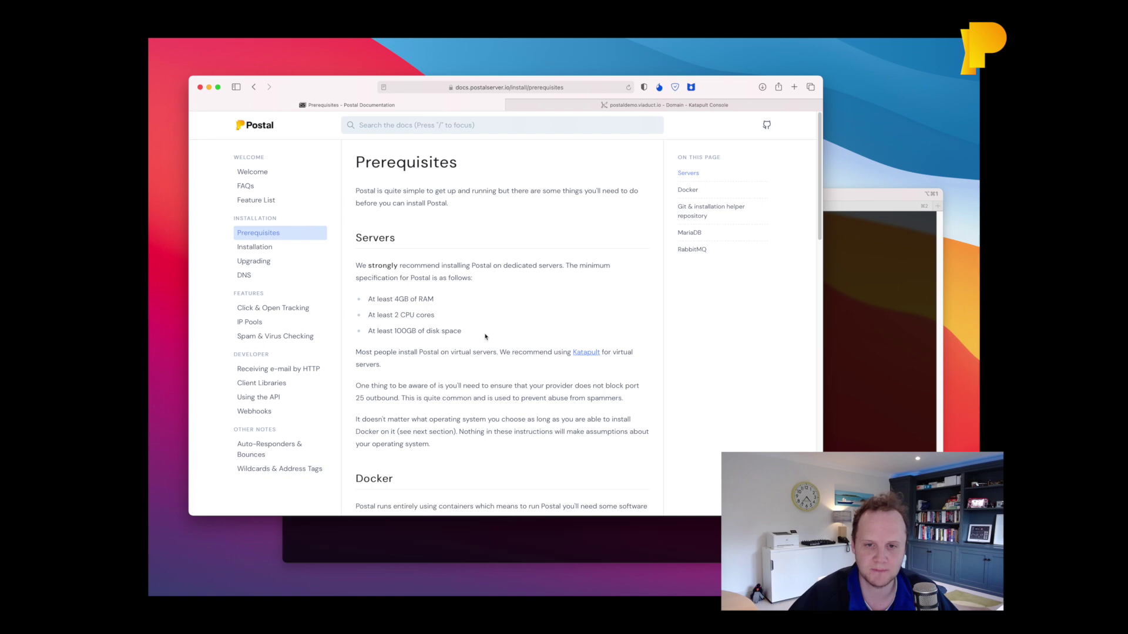
scroll(485, 337, down, 5)
scroll(522, 205, up, 5)
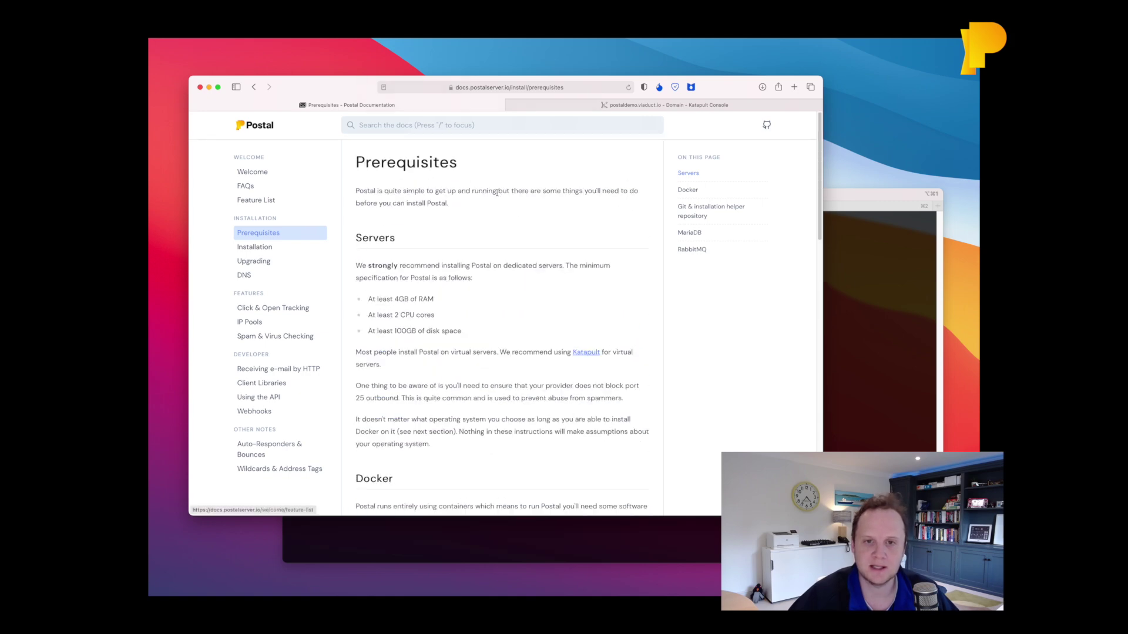
scroll(523, 204, down, 4)
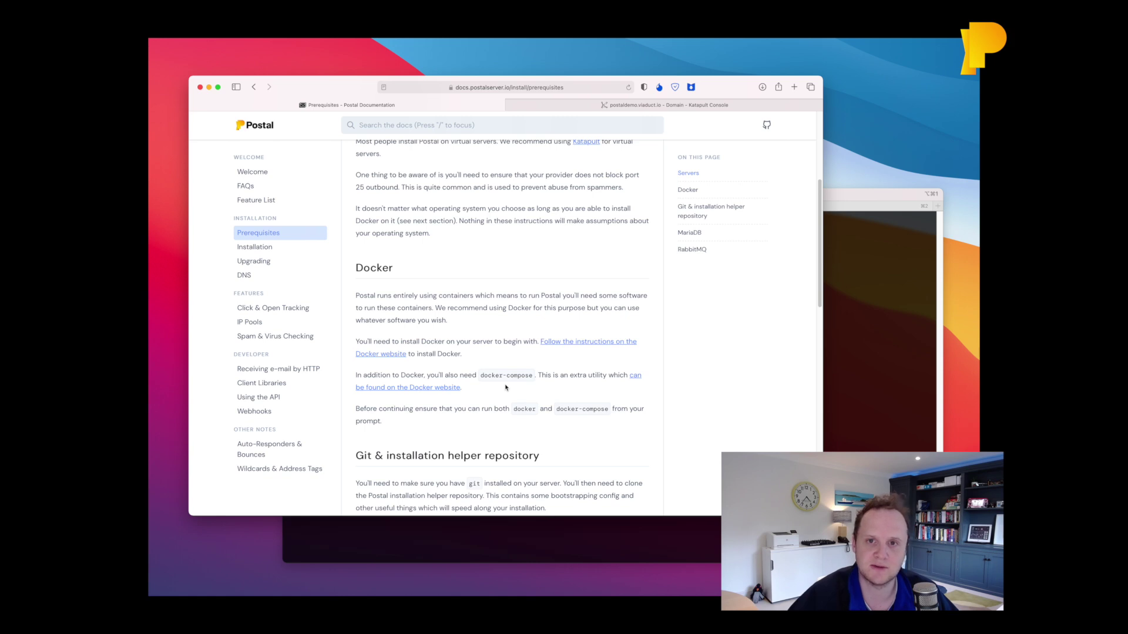
scroll(505, 387, down, 2)
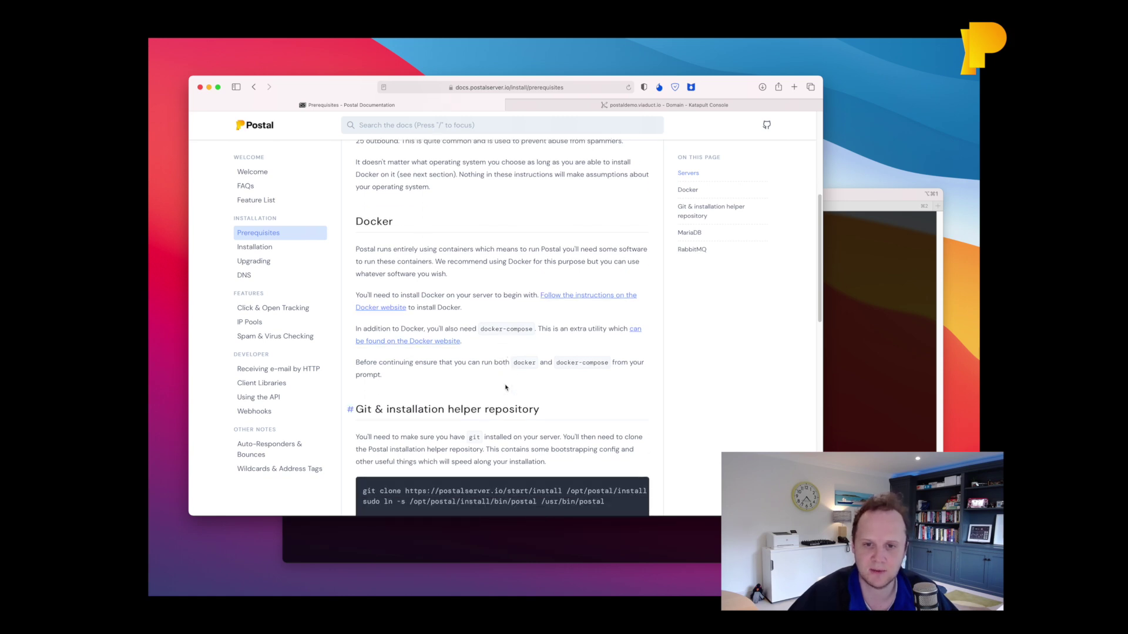
scroll(505, 387, down, 4)
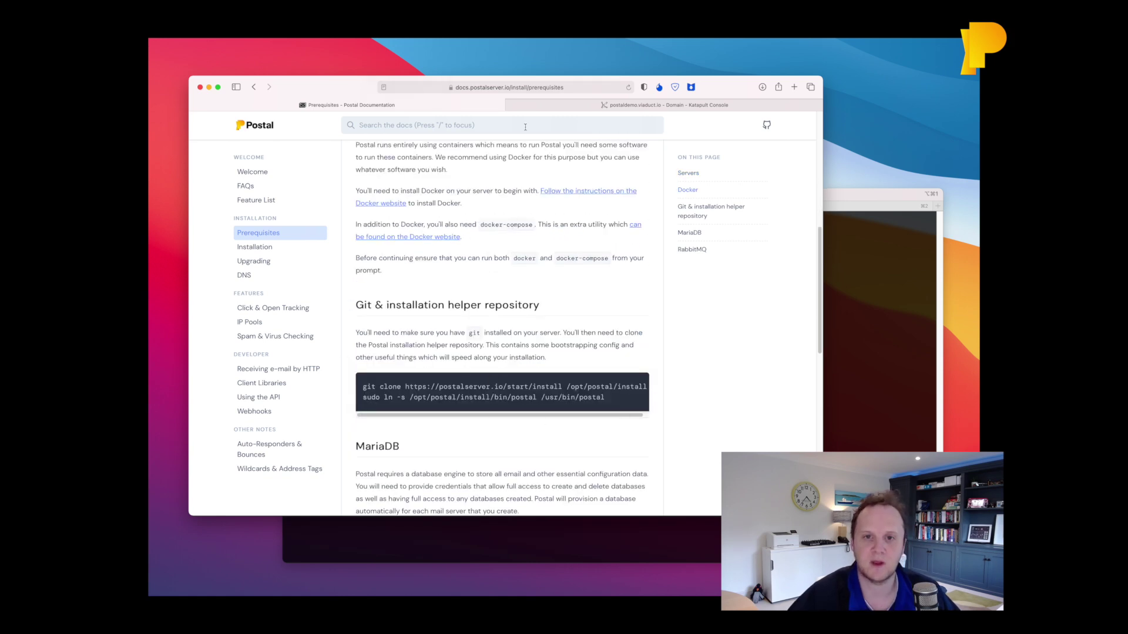
scroll(435, 323, down, 1)
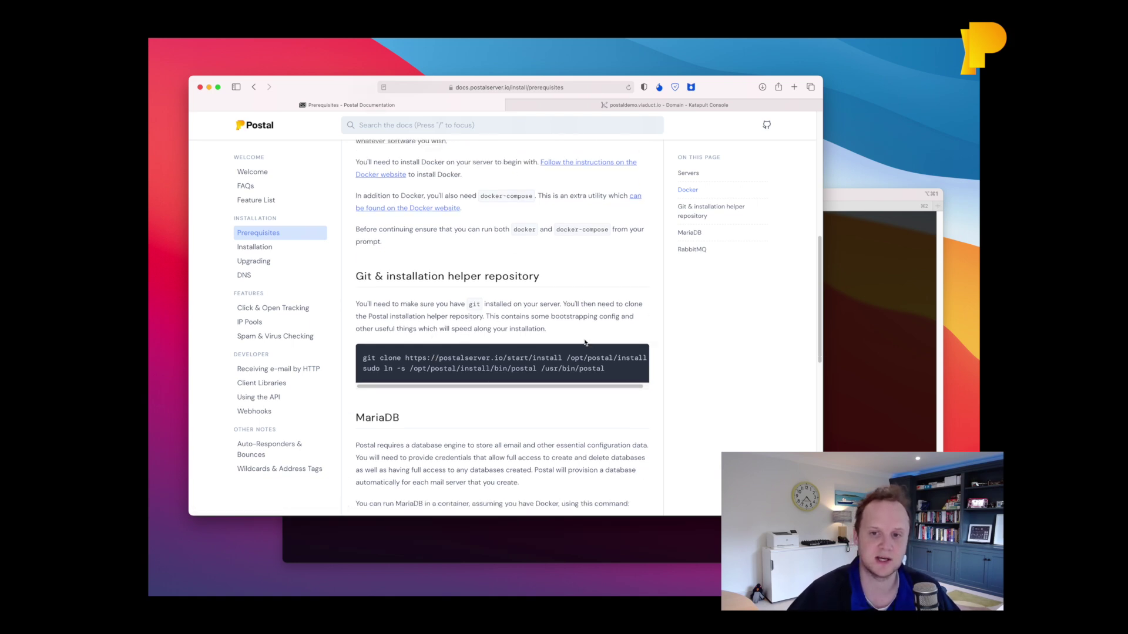
click(635, 377)
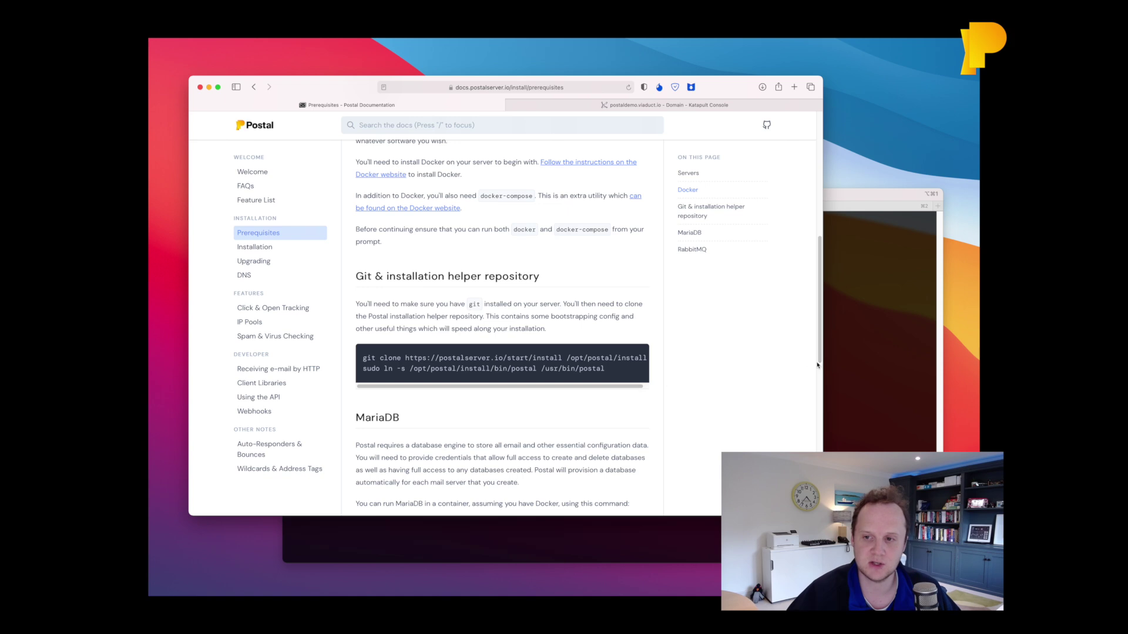
Run the copied git clone and symlink commands in Terminal to install /usr/bin/postal.
click(840, 363)
text(git clone https://postalserver.io/start/install /opt/postal/install sudo ln -s /opt/postal/install/bin/postal /usr/bin/postal)
key(Return)
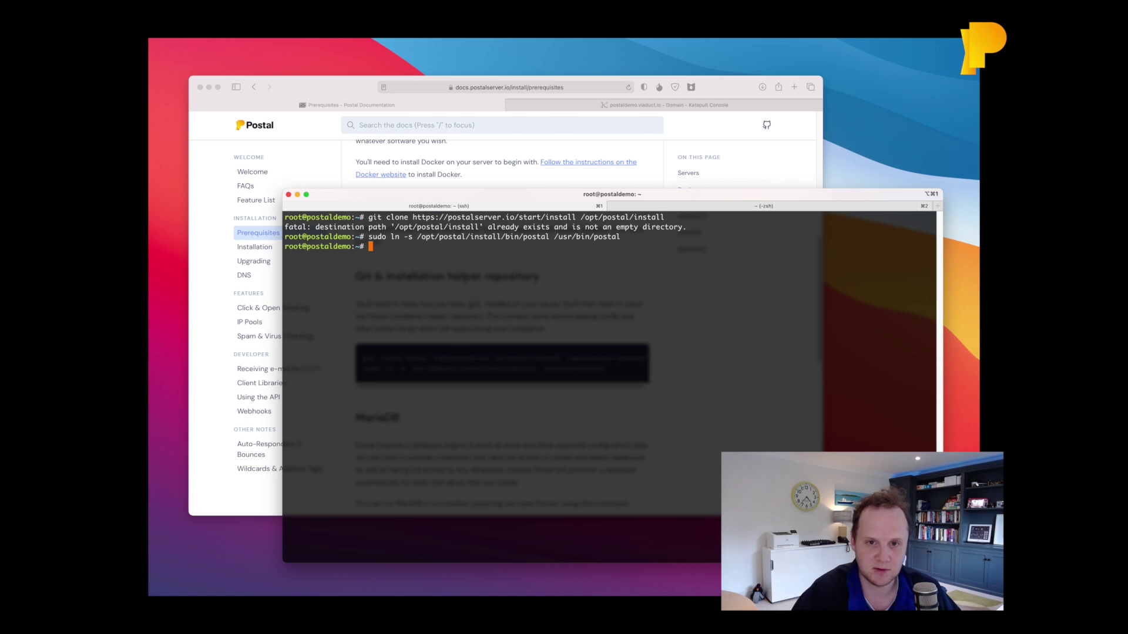
Run postal to confirm it prints its usage help, then clear the screen and return to the docs.
text(postal)
key(Return)
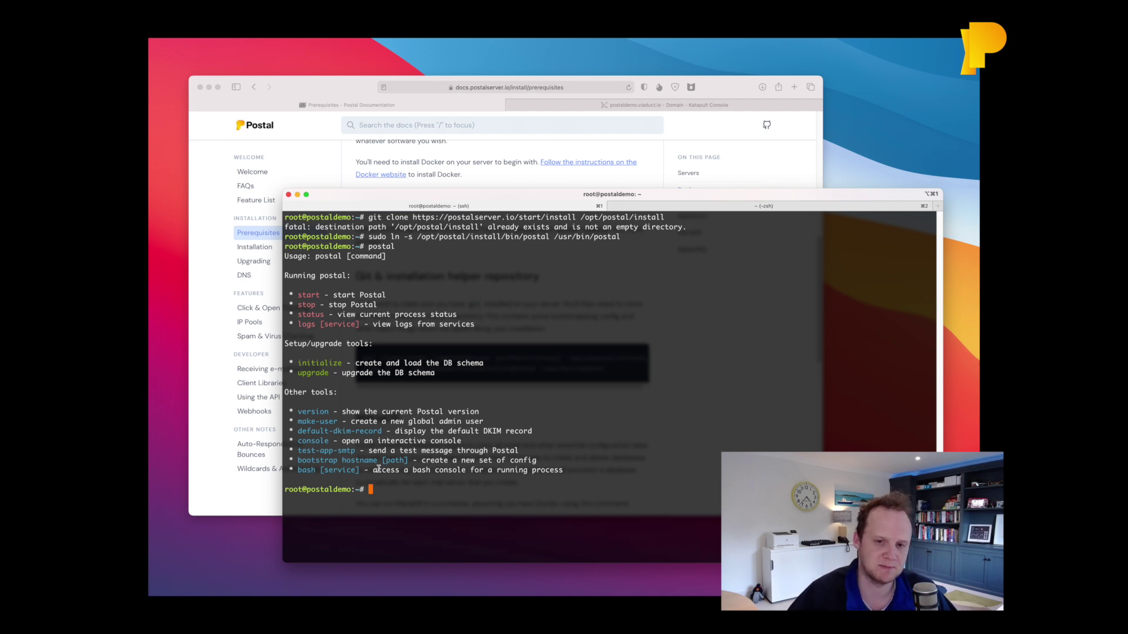
key(ctrl+l)
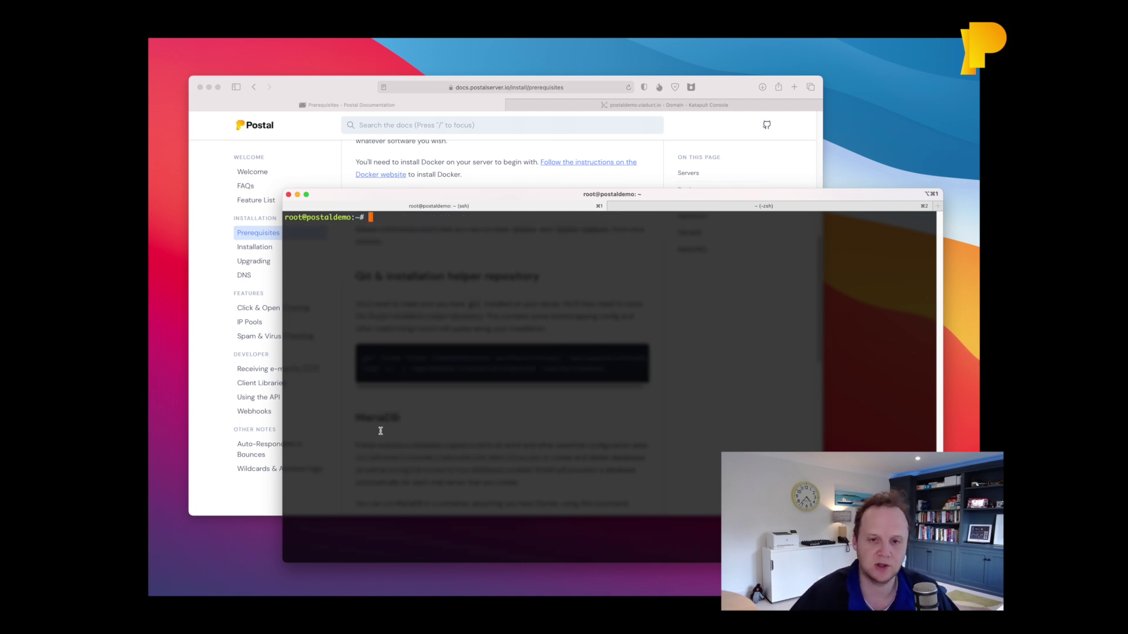
key(super+Tab)
scroll(431, 400, down, 3)
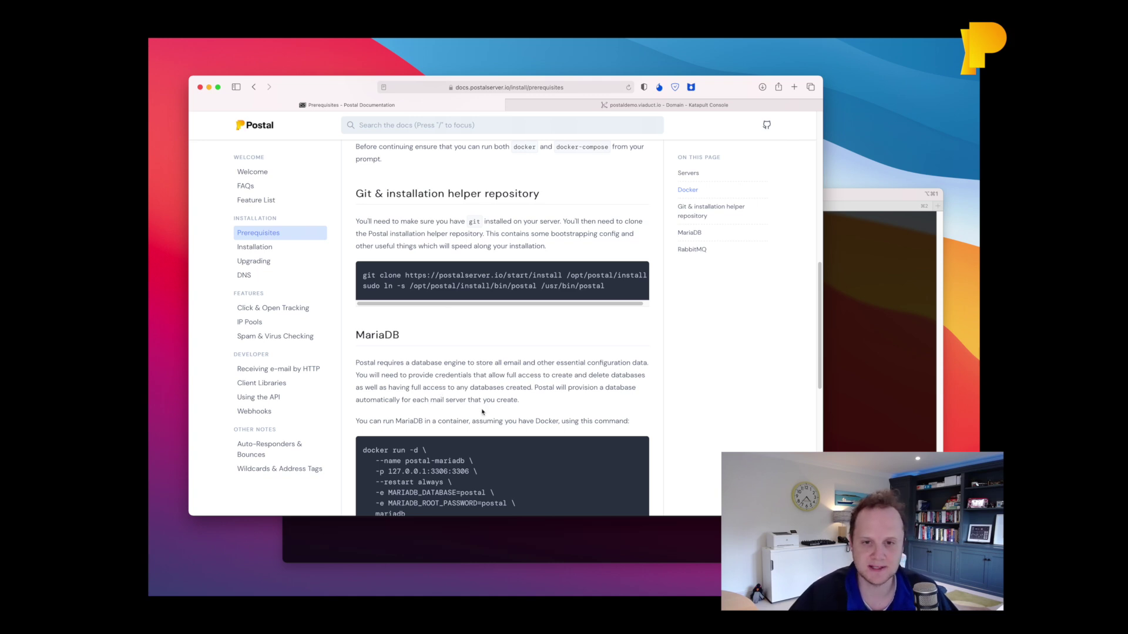
Copy the MariaDB docker run command and run it to start postal-mariadb on 127.0.0.1:3306.
scroll(485, 412, down, 4)
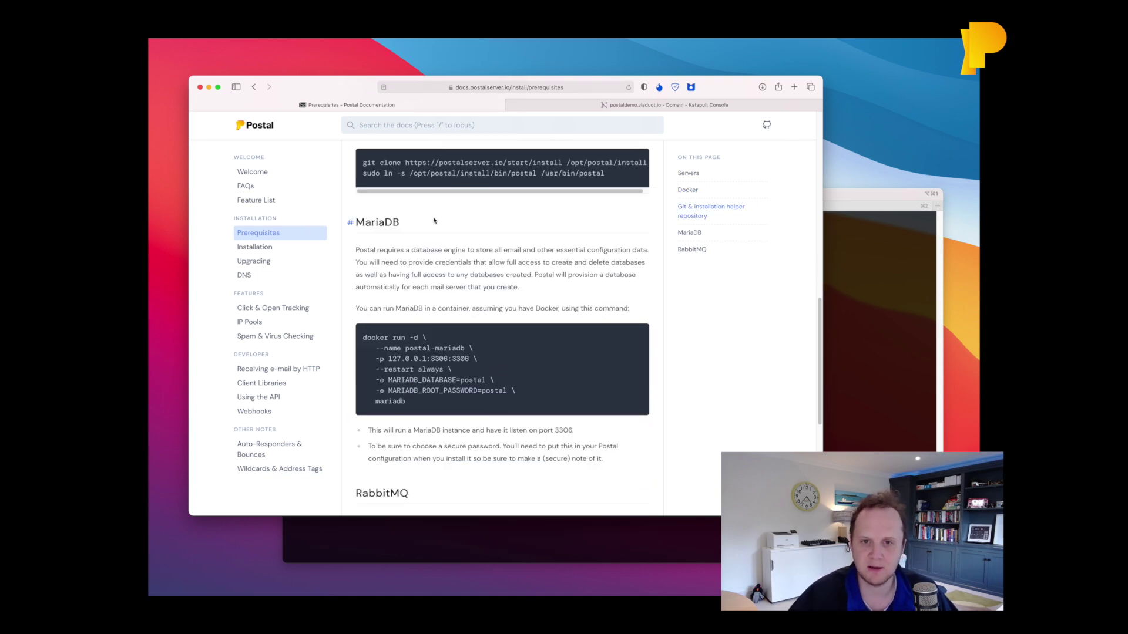
scroll(434, 427, down, 3)
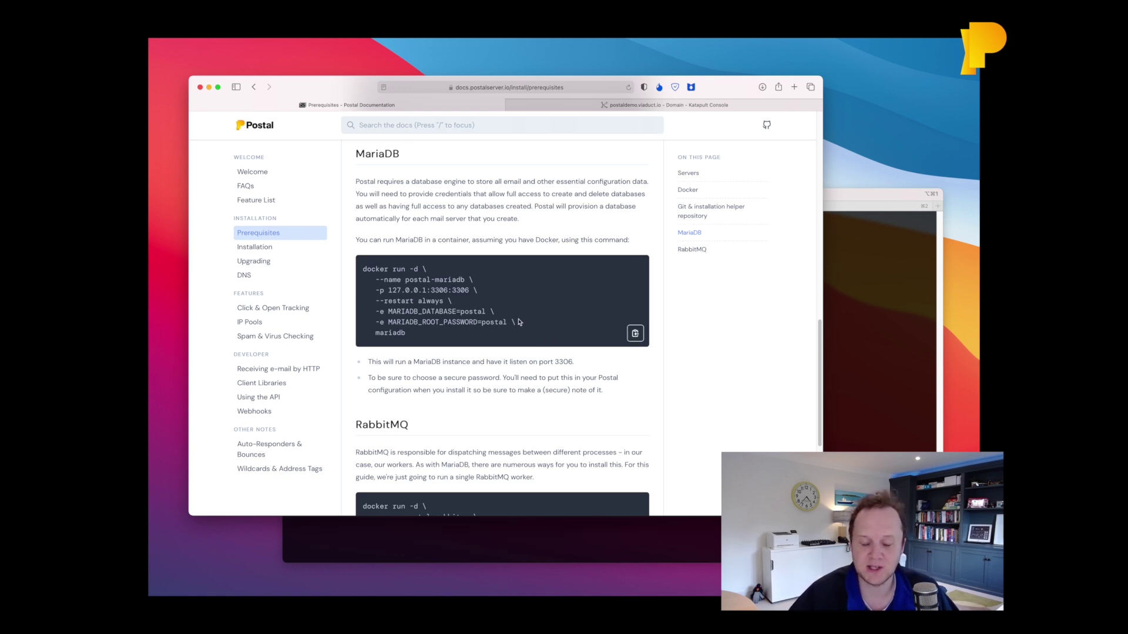
click(635, 333)
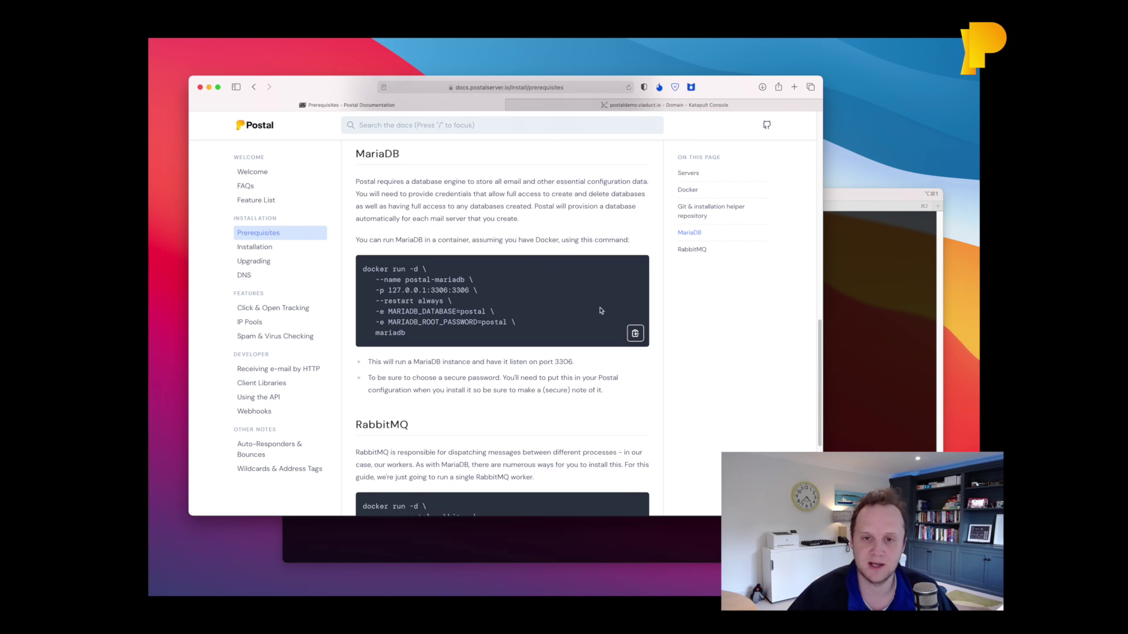
click(639, 341)
key(super+Tab)
key(super+v)
key(Return)
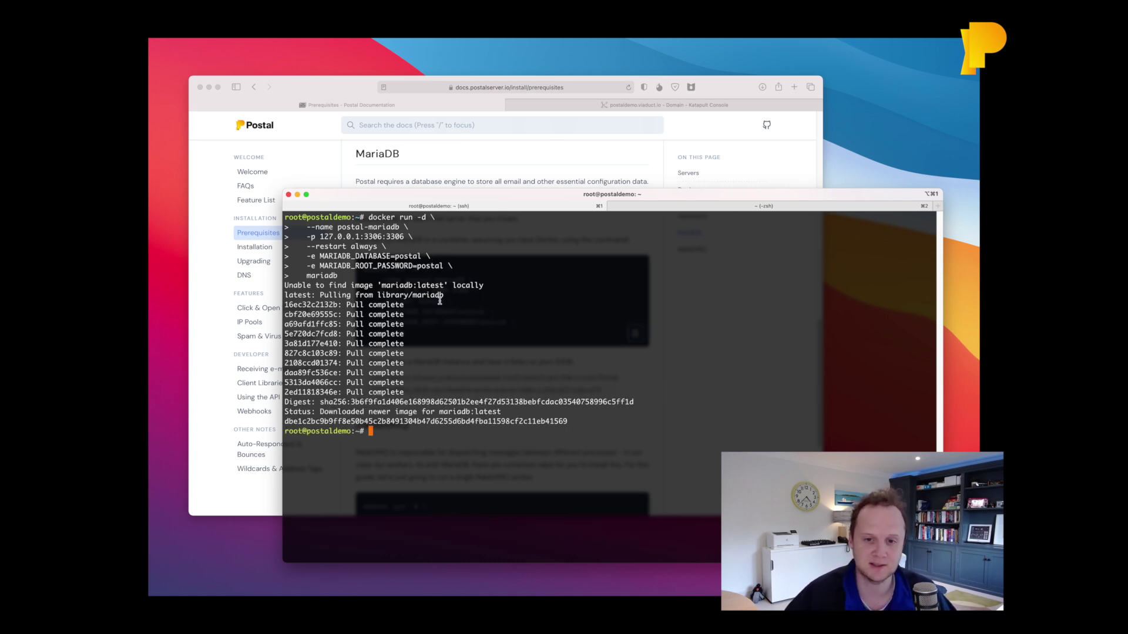
key(super+Tab)
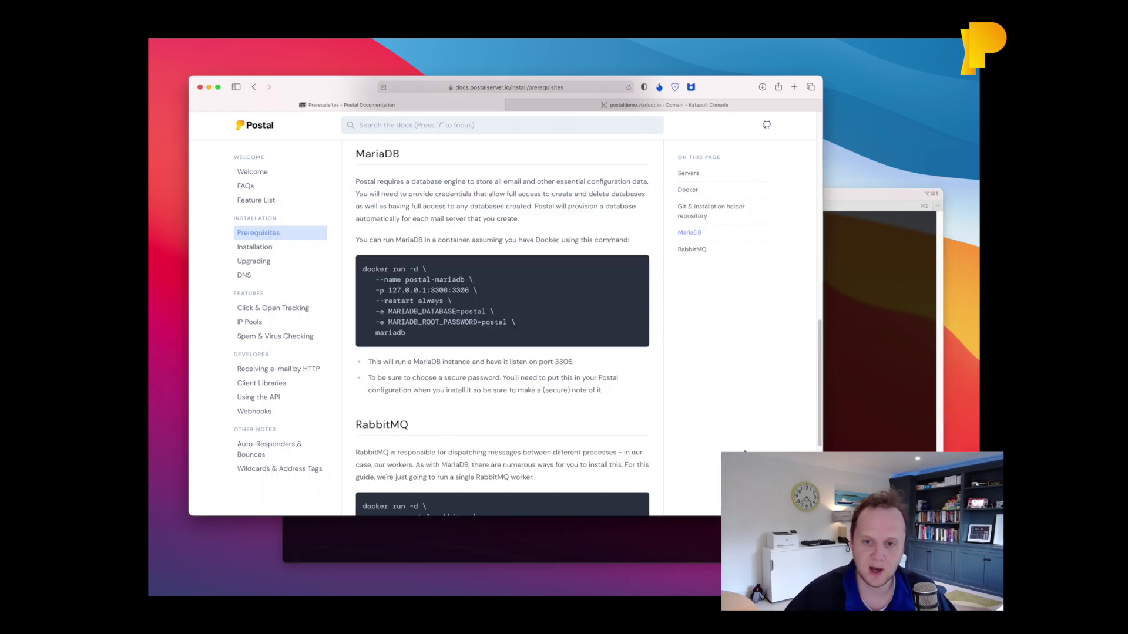
Start the postal-rabbitmq container with the rabbitmq:3.8 command, then check both containers with docker ps.
scroll(493, 367, down, 5)
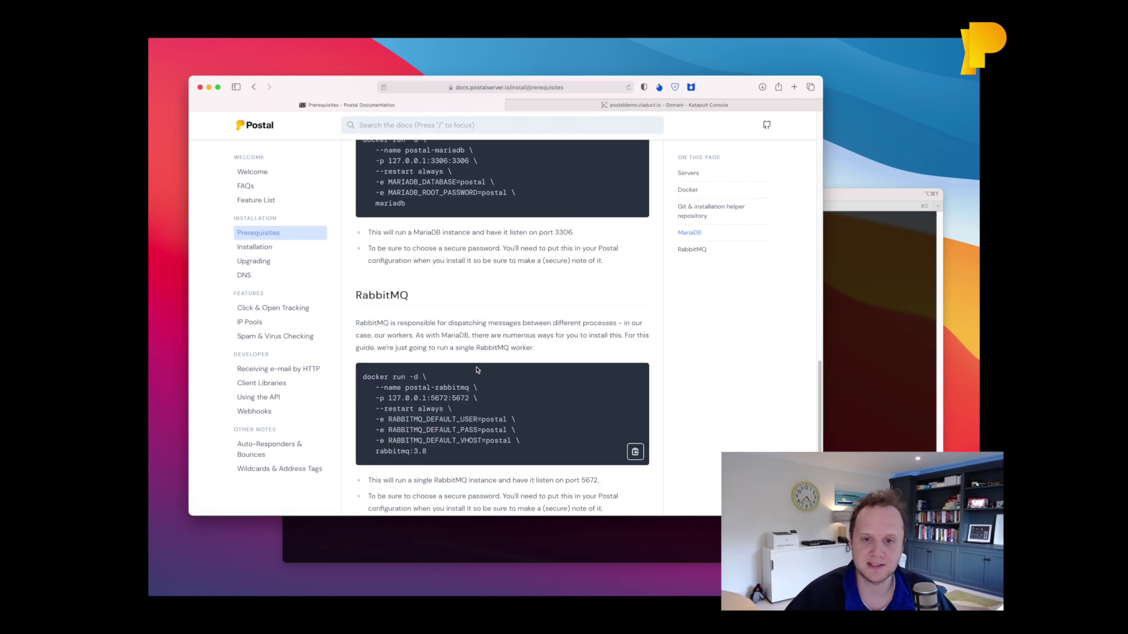
click(634, 451)
key(super+Tab)
key(super+v)
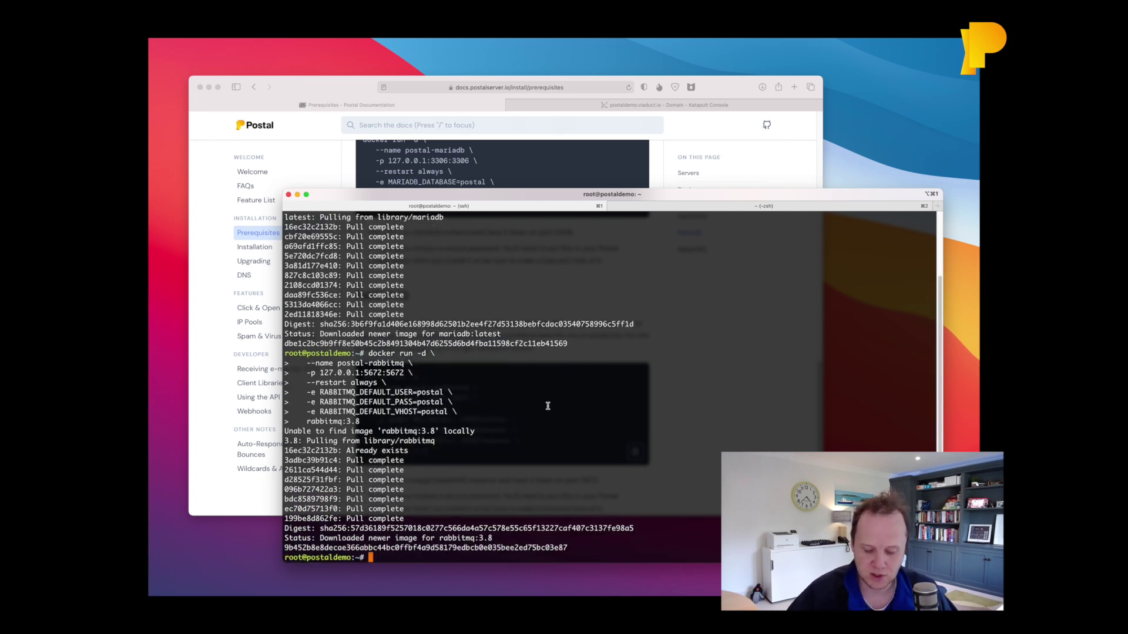
text(docker ps)
key(Return)
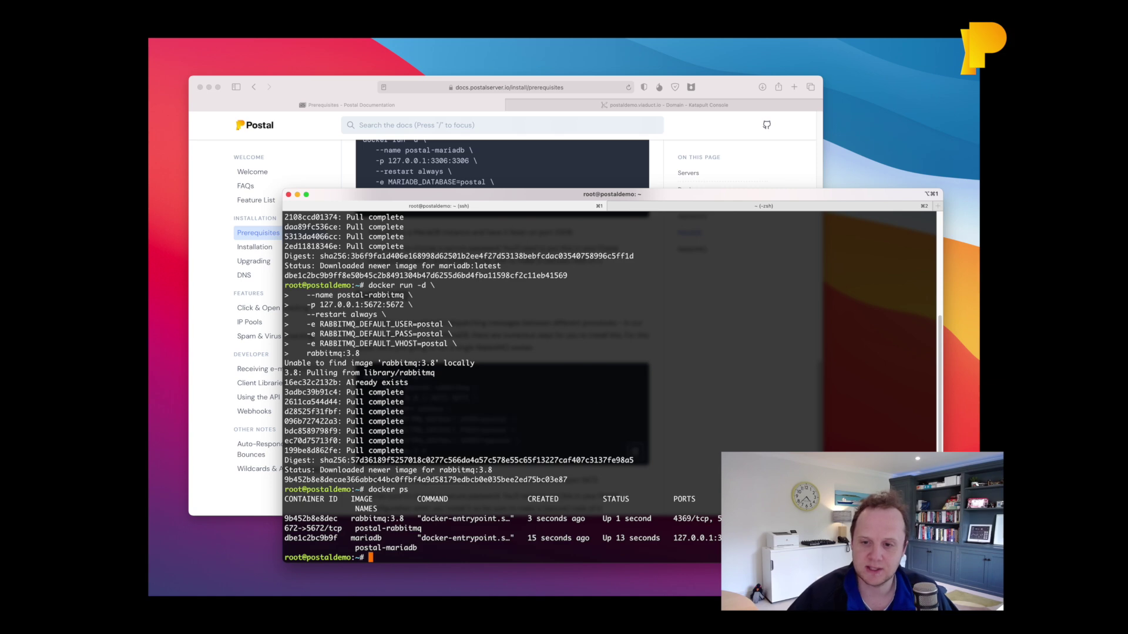
Open the Installation page of the Postal documentation.
key(super+Tab)
scroll(610, 408, down, 3)
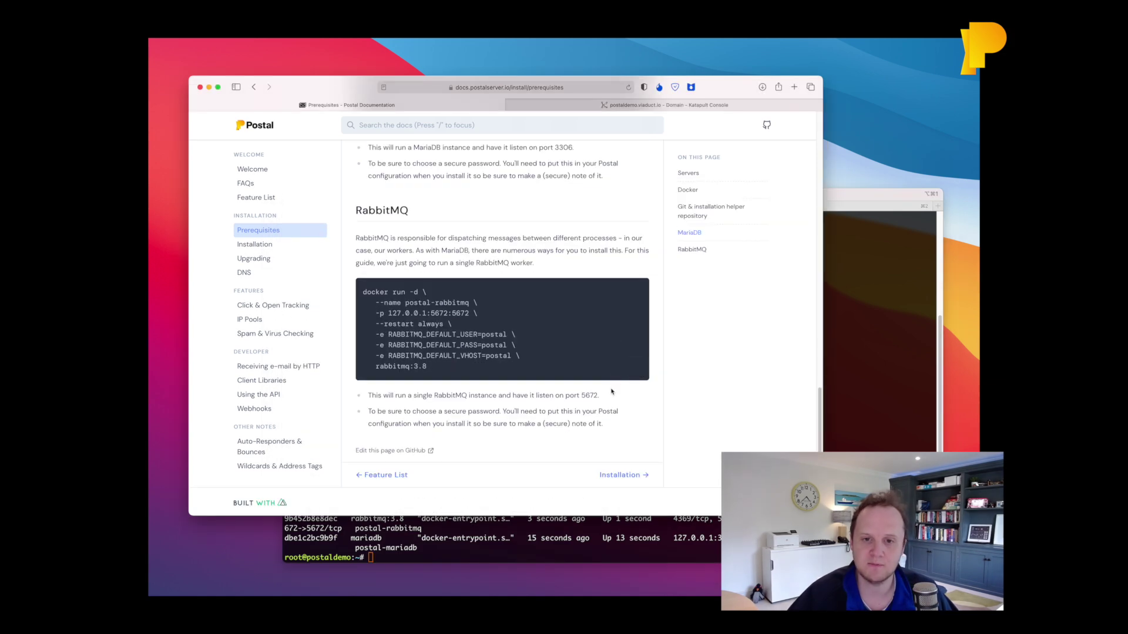
click(623, 474)
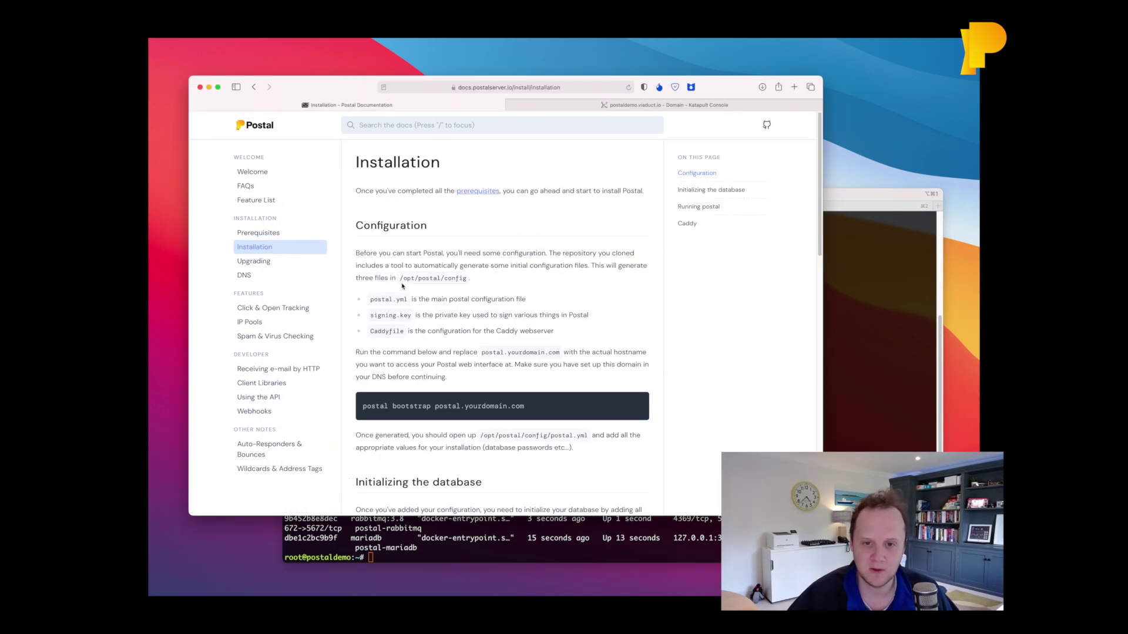
Run postal bootstrap postaldemo.viaduct.io, fixing the 'boostrap' typo, and select the generated postal.yml path.
key(super+Tab)
key(super+k)
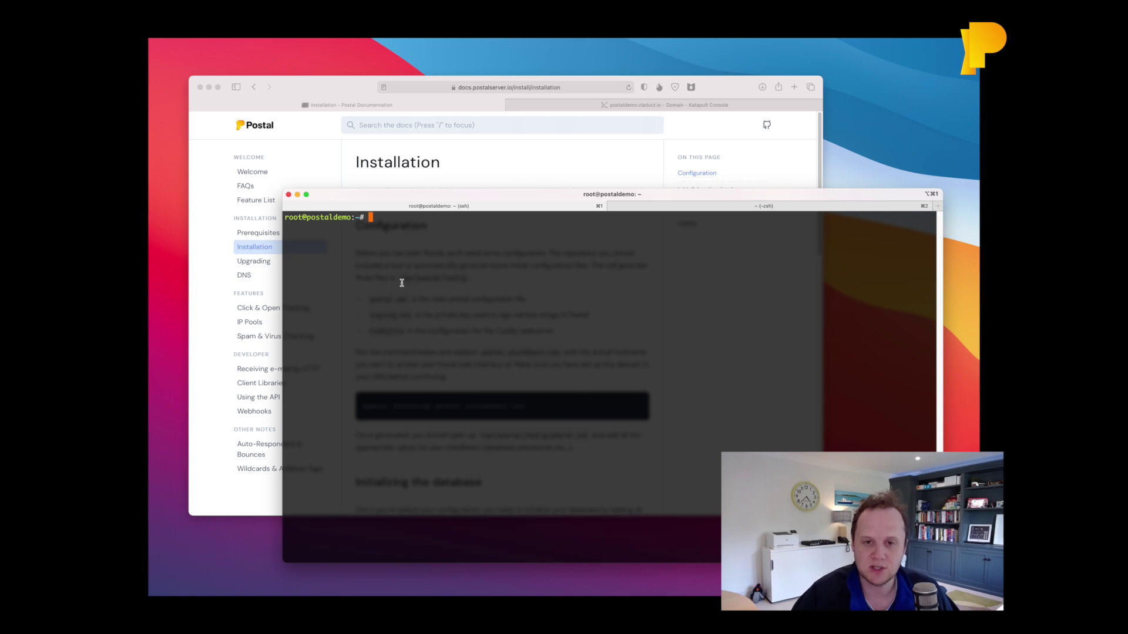
text(postal )
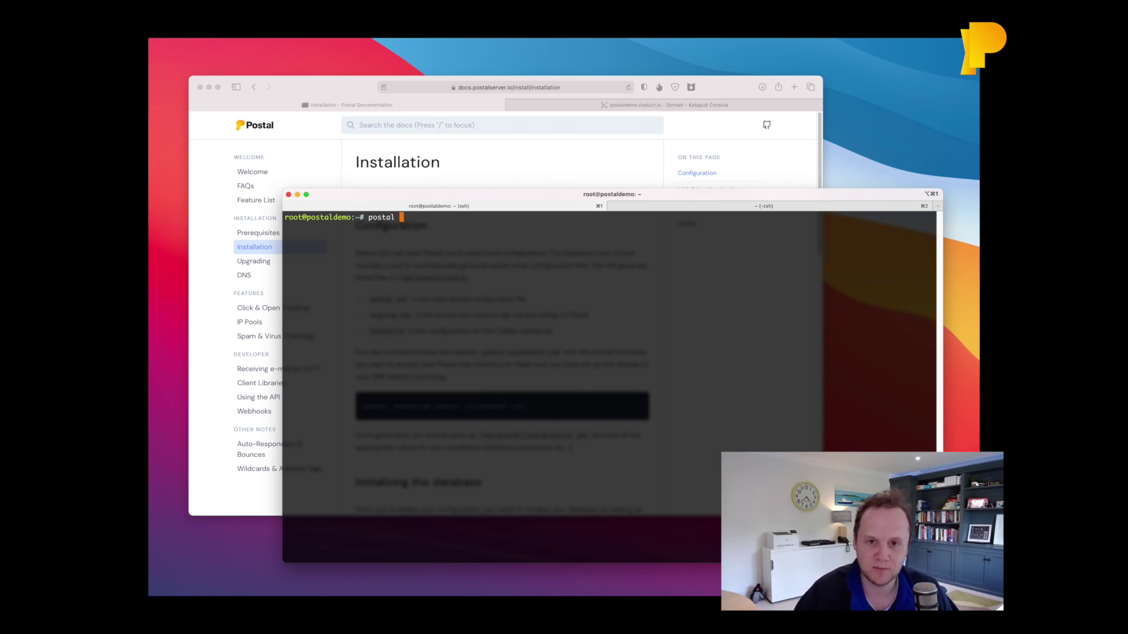
text(boostrap)
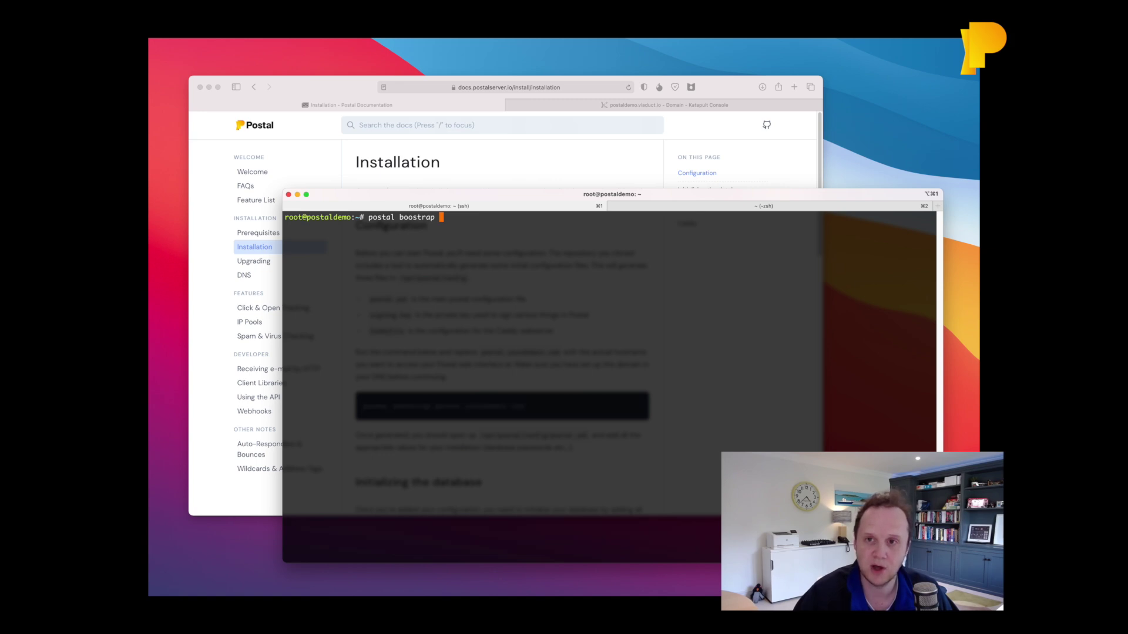
text(postaldemo.viad)
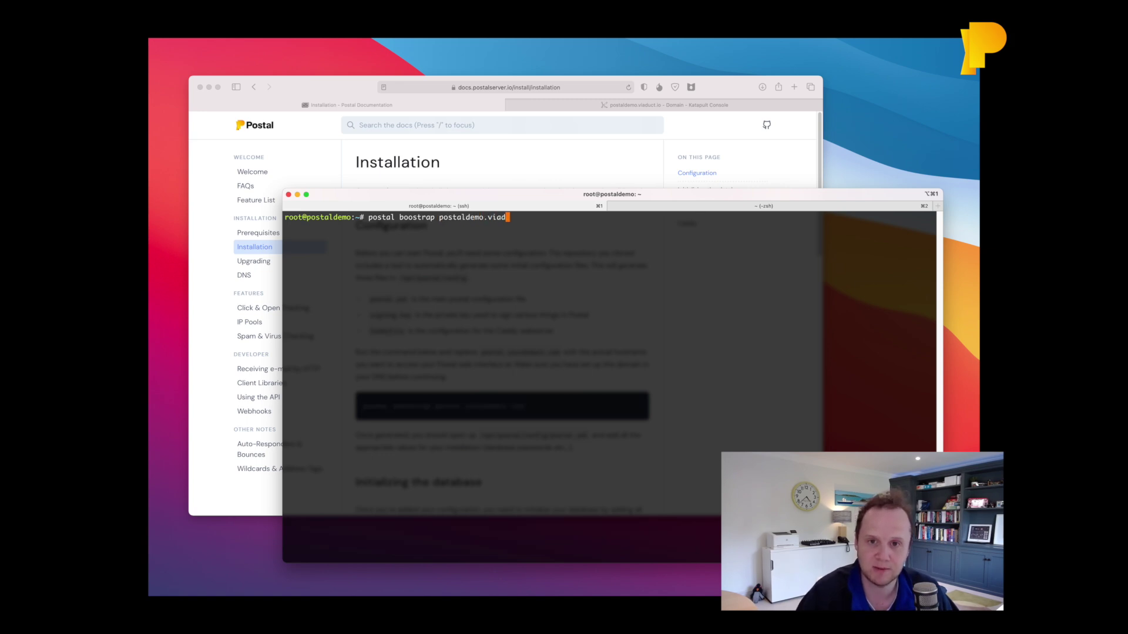
text(uct.io)
key(Return)
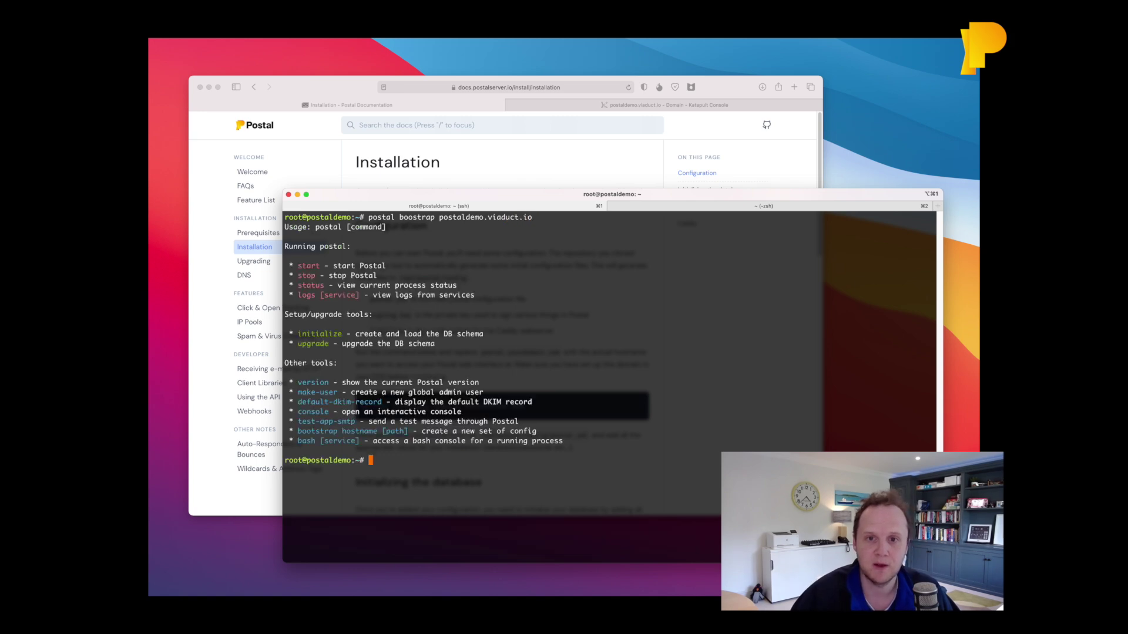
key(Up)
key(ctrl+a)
key(Right)
key(Right)
key(Right)
key(Right)
key(Right)
key(Right)
key(Right)
key(Right)
key(Right)
key(Right)
text(t)
key(Return)
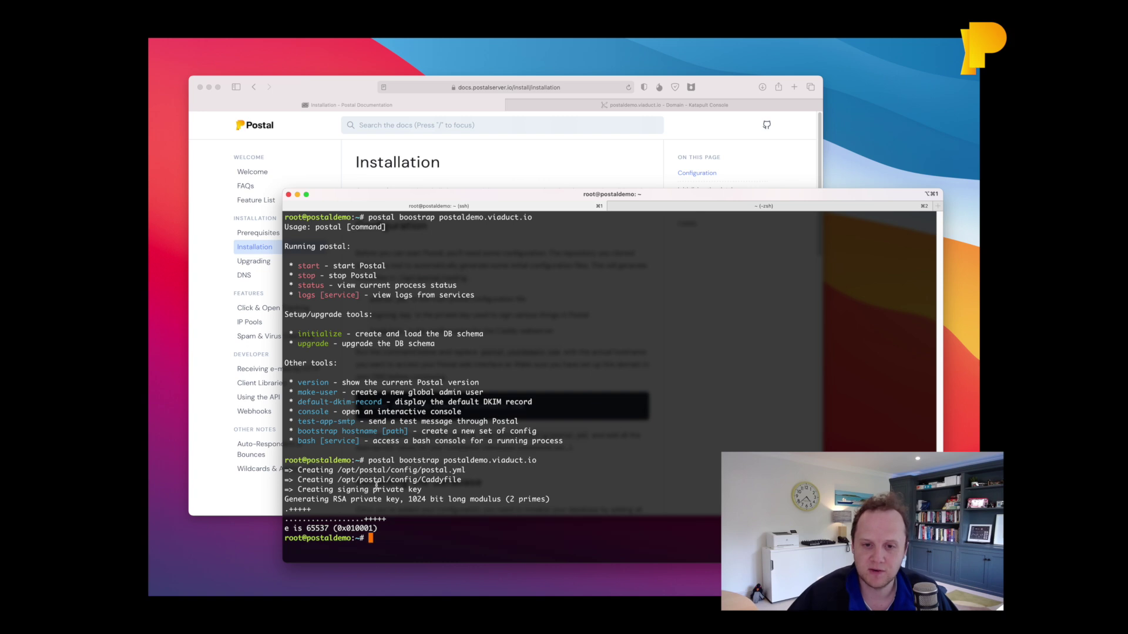
double_click(450, 470)
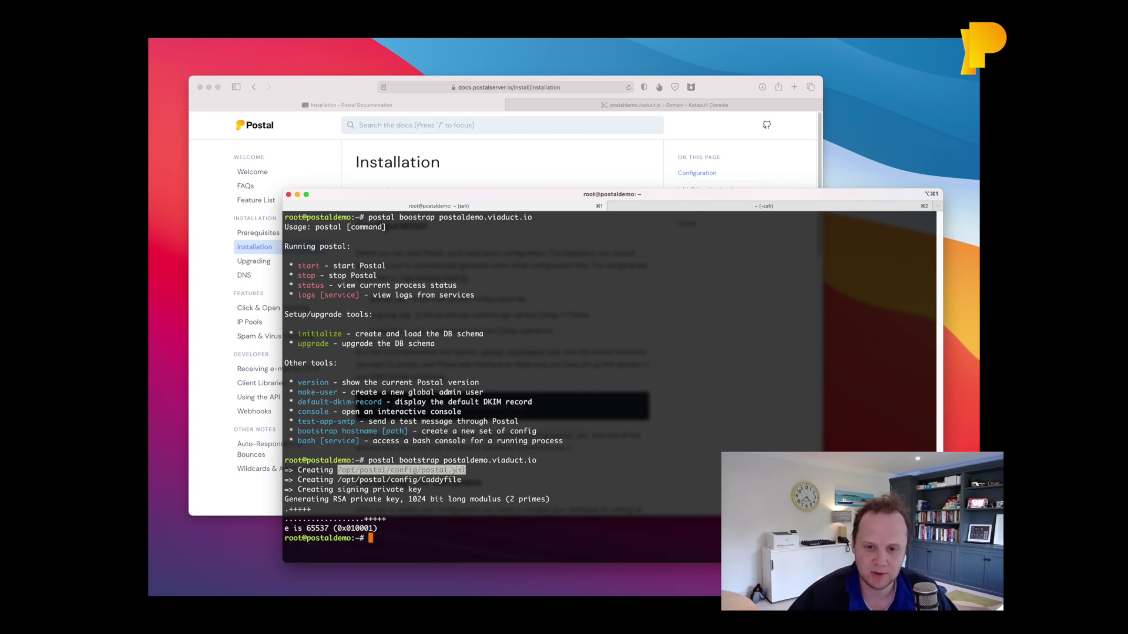
Open /opt/postal/config/postal.yml in nano and move down to the dns settings.
text(nano)
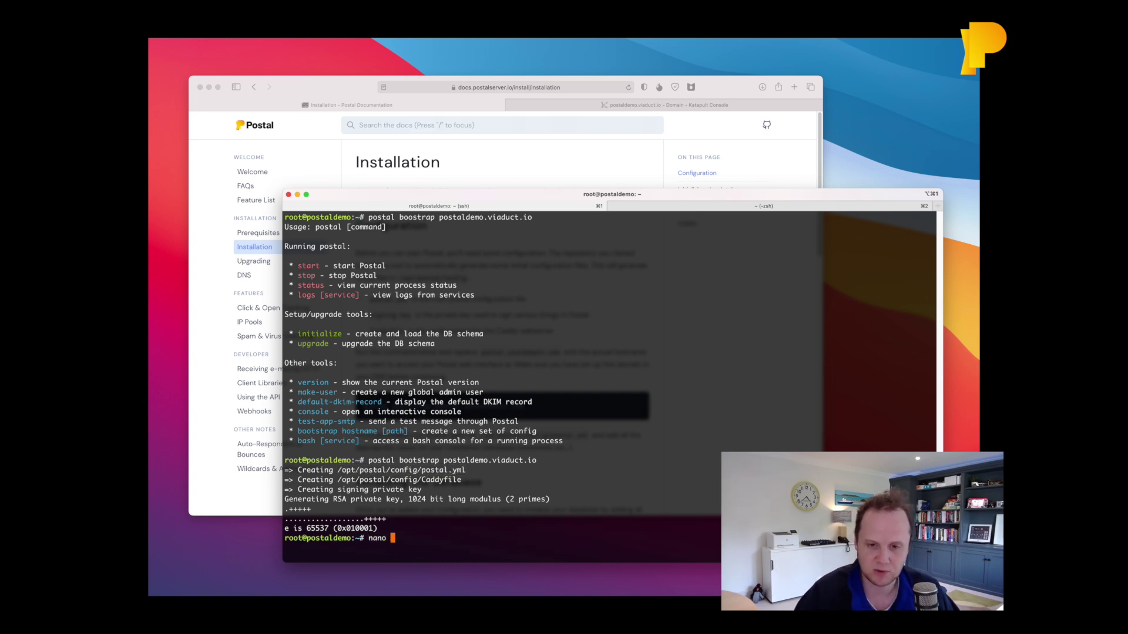
key(super+v)
key(Return)
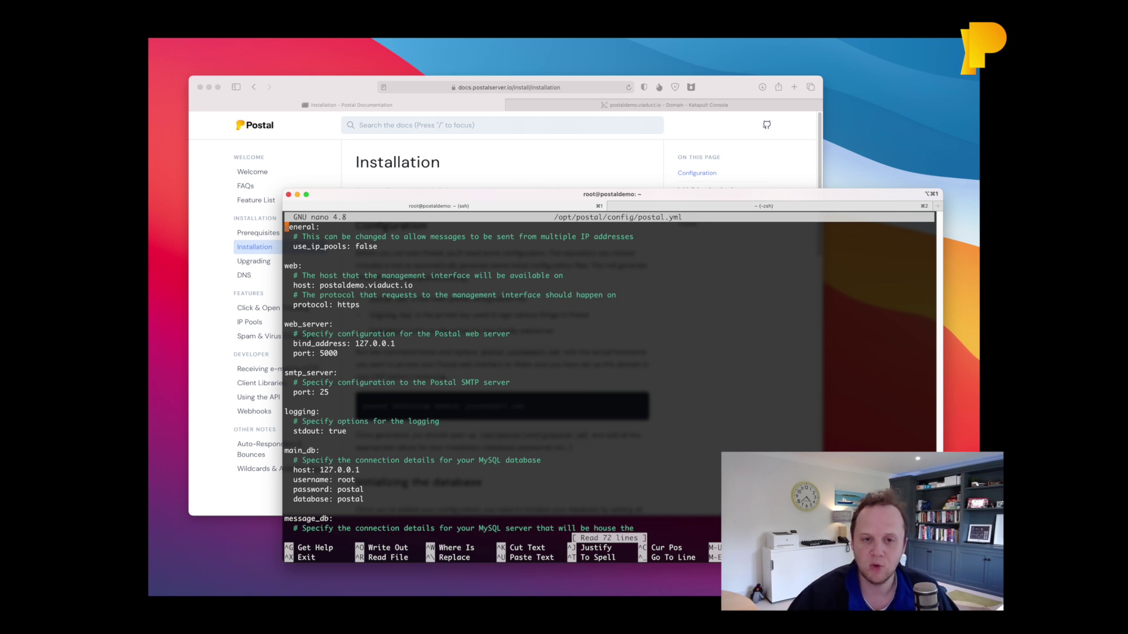
key(Down)
key(Down)
key(Down)
key(Down)
key(Down)
key(Down)
key(Down)
key(Down)
key(Down)
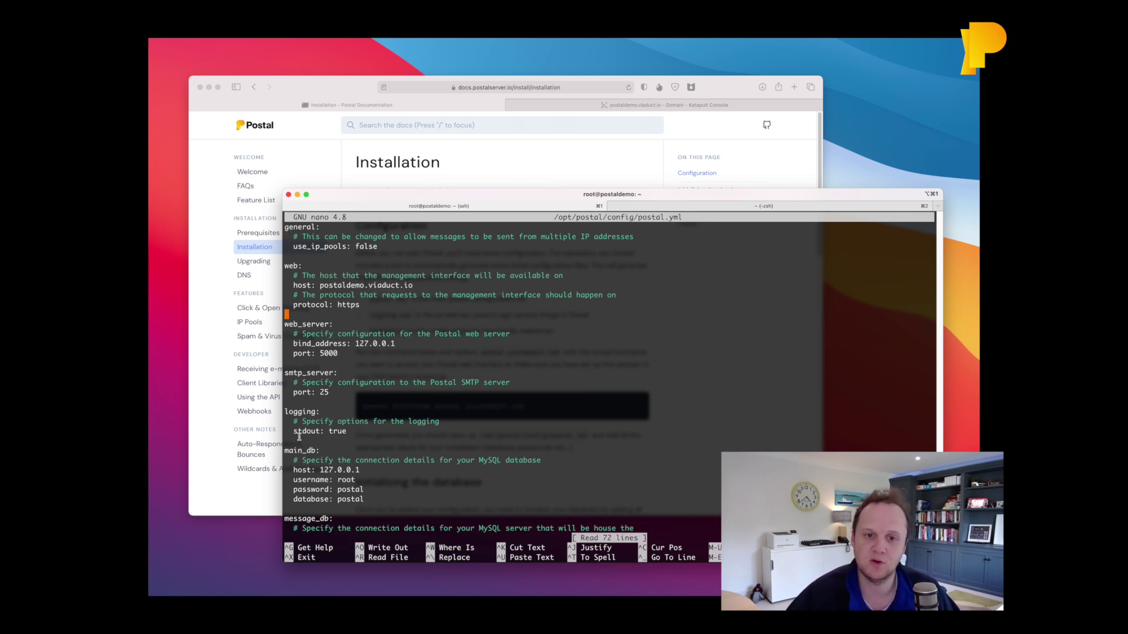
key(Down)
key(Down)
key(Down)
key(Down)
key(Down)
key(Down)
key(Down)
key(Down)
key(Down)
key(Down)
key(Down)
key(Down)
key(Down)
key(Down)
key(Down)
key(Down)
key(Down)
key(Down)
key(Down)
key(Down)
key(Down)
key(Down)
key(Down)
key(Down)
key(Down)
key(Down)
key(Down)
key(Down)
key(Down)
key(Down)
key(Down)
key(Down)
key(Down)
key(Down)
key(Down)
key(Down)
key(Down)
key(Down)
key(Down)
key(Down)
key(Down)
key(Down)
key(Down)
key(Down)
key(Down)
key(Down)
key(Down)
key(Down)
key(Down)
key(Down)
key(Down)
key(Down)
key(Down)
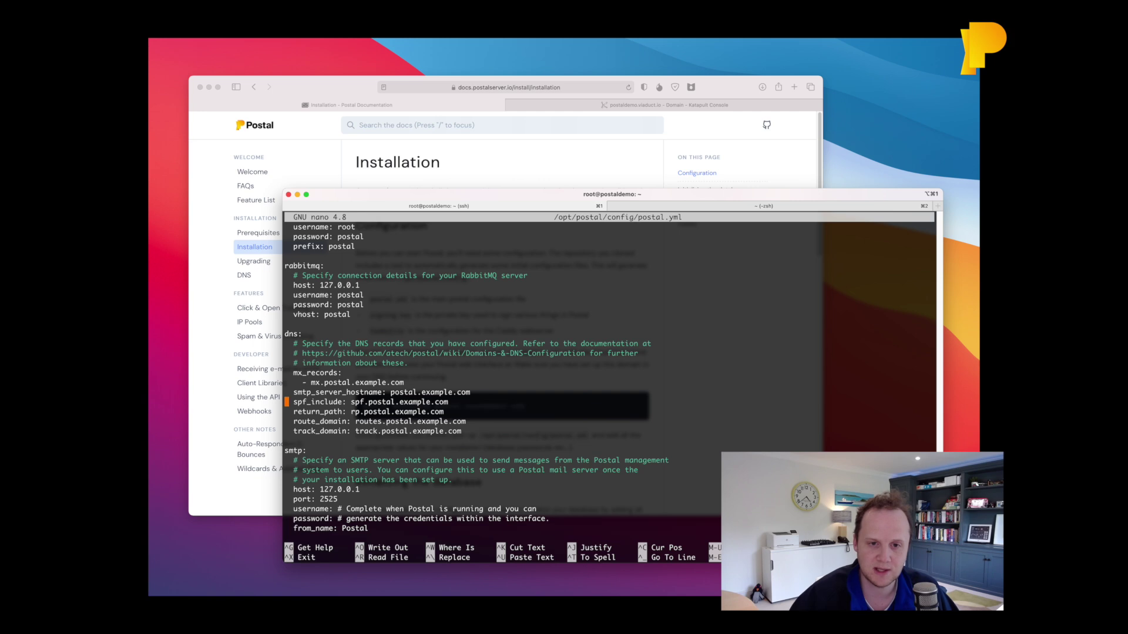
Replace all occurrences of postal.example.com with postaldemo.viaduct.io.
key(ctrl+w)
key(ctrl+r)
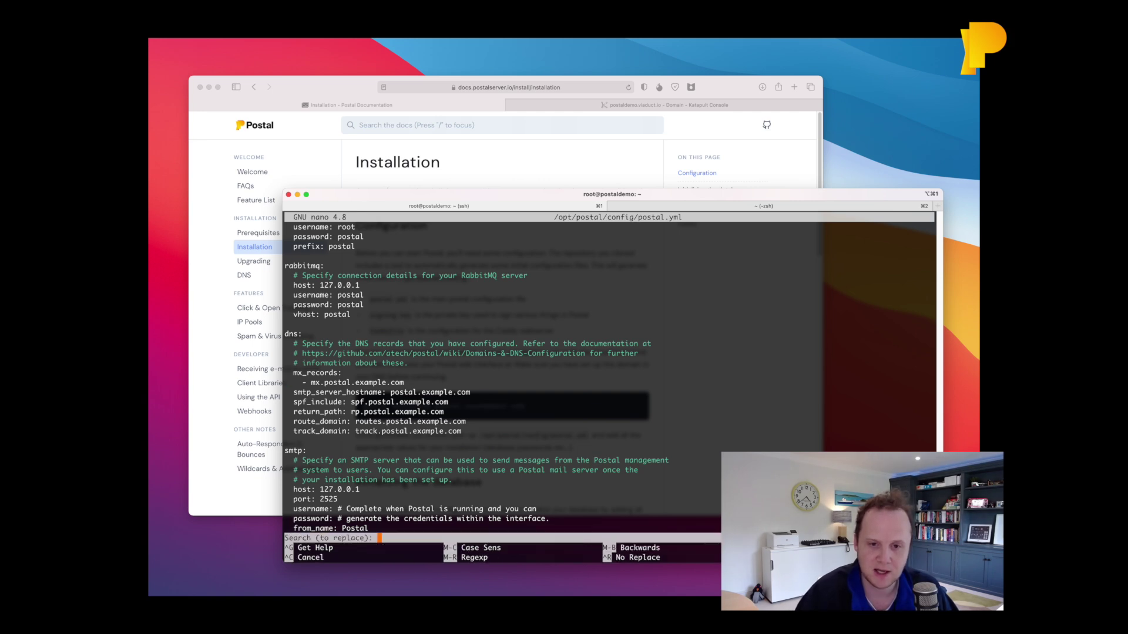
text(postal.ec)
key(BackSpace)
text(xample.com)
key(Return)
text(dostaldemo.viaduct.io)
key(Return)
key(a)
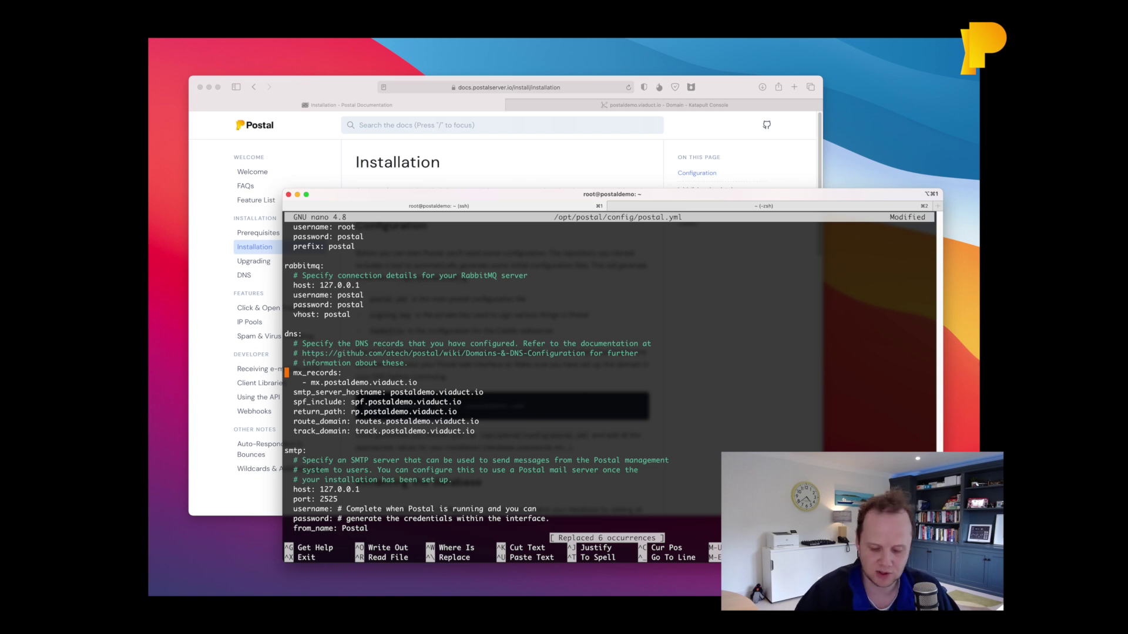
Save postal.yml under the same name, exit nano, and scroll the docs to the next command.
key(ctrl+x)
key(y)
key(Return)
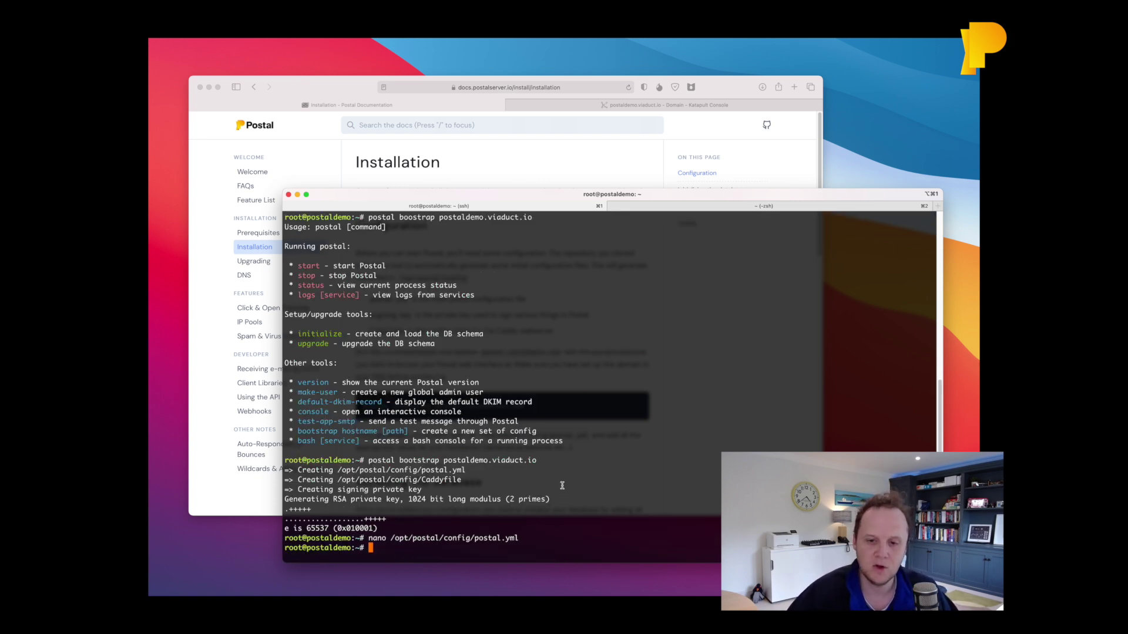
key(super+Tab)
scroll(544, 329, down, 1)
scroll(543, 329, down, 5)
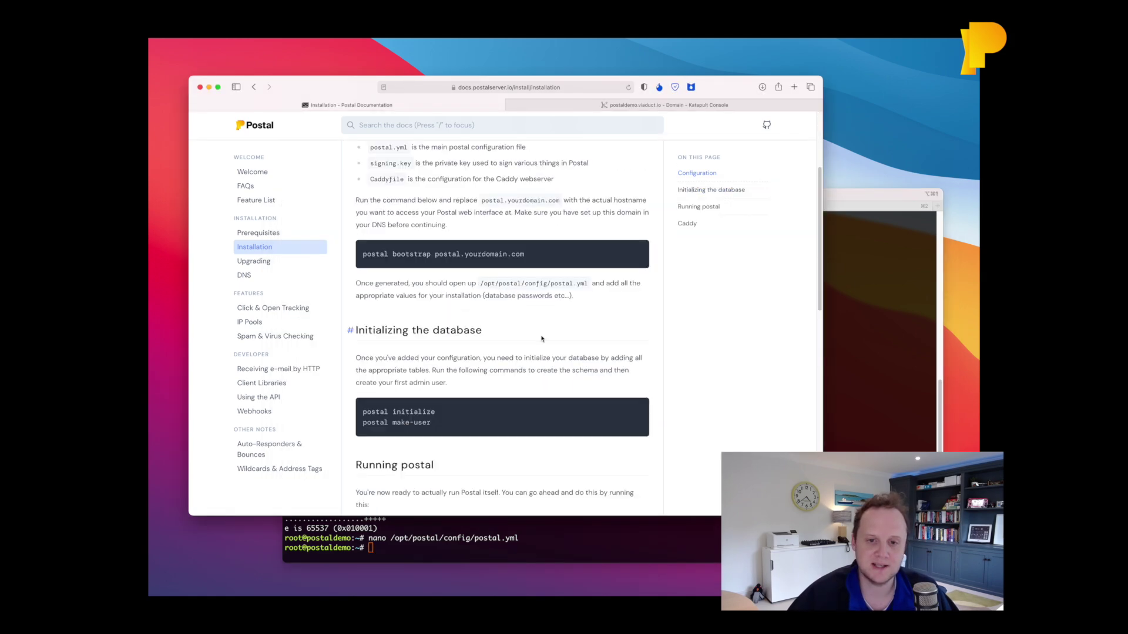
Copy 'postal initialize' from the docs and run it to create the database tables.
drag(363, 413, 436, 413)
key(super+c)
key(super+Tab)
key(super+v)
key(ctrl+l)
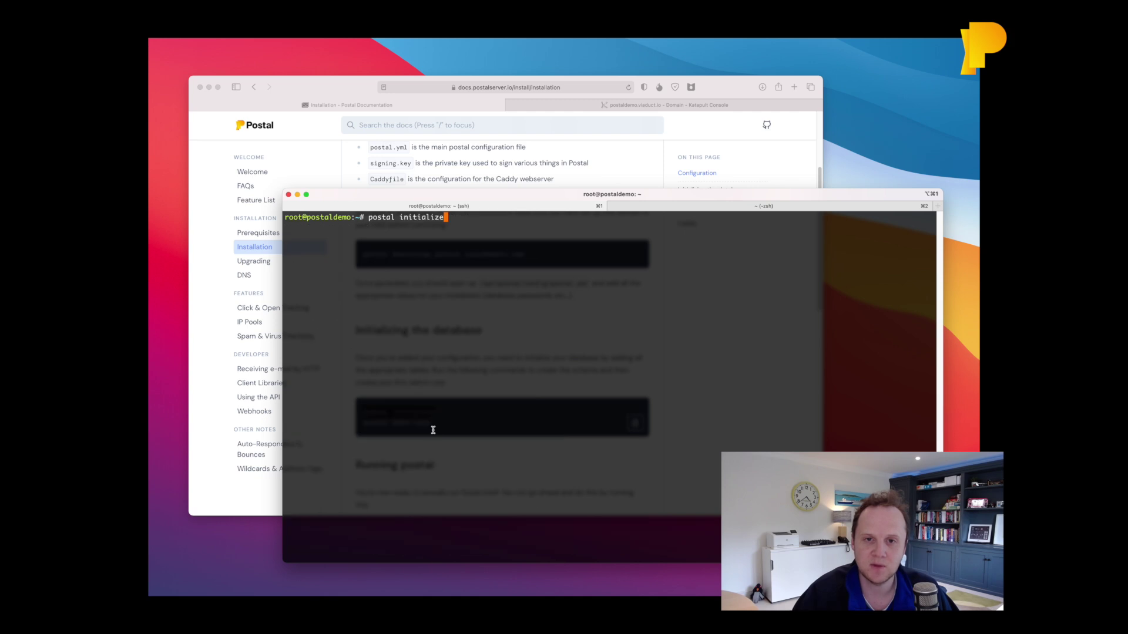
key(Return)
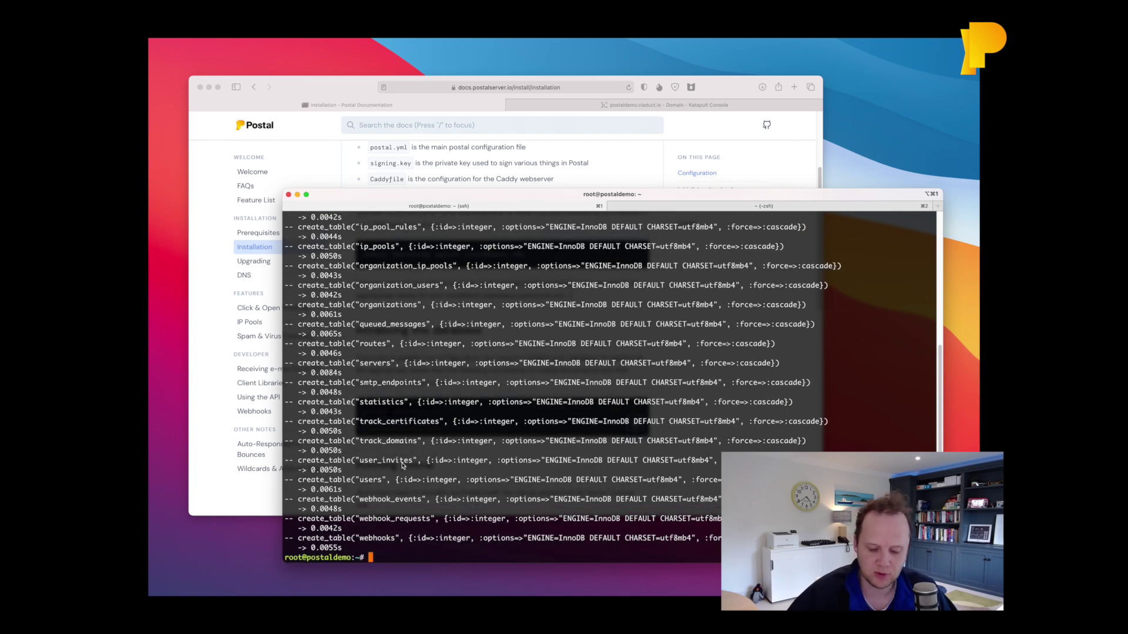
key(super+k)
key(super+Tab)
Copy 'postal make-user' from the docs and run it in Terminal.
triple_click(410, 415)
drag(436, 422, 359, 423)
key(super+c)
key(super+Tab)
key(super+v)
key(Return)
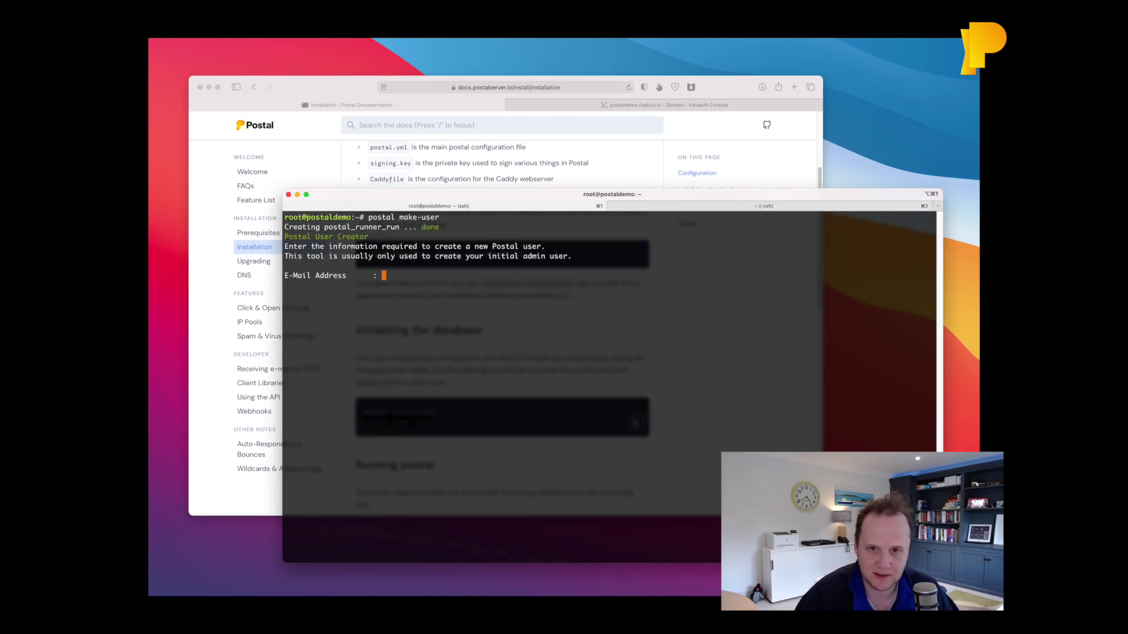
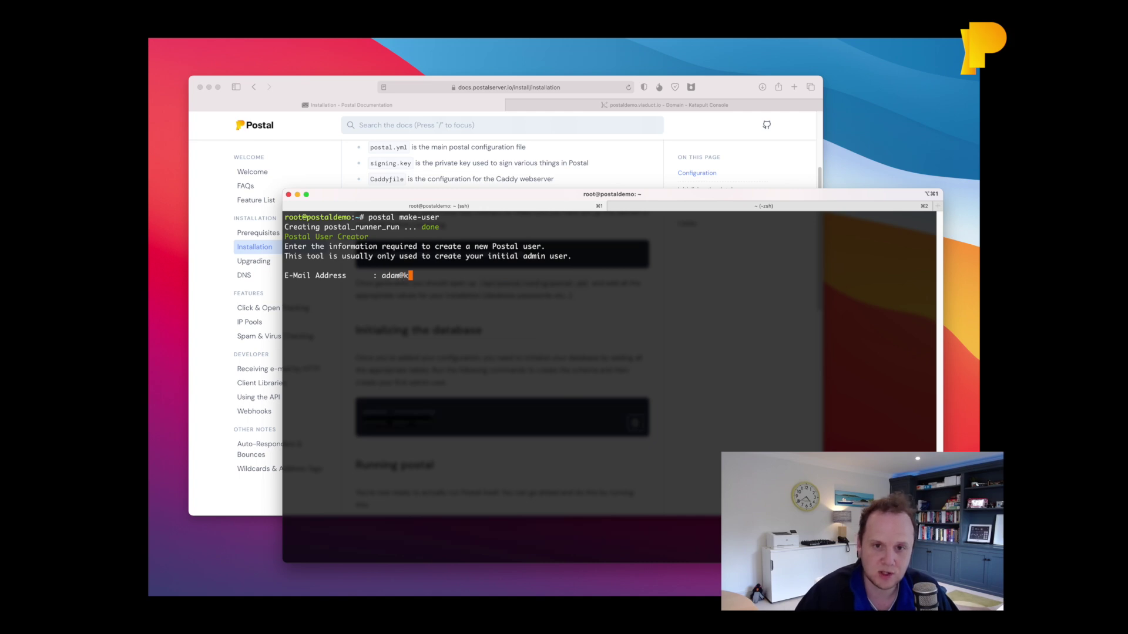
Enter the admin's e-mail address, first name, last name and initial password to create the user.
key(Return)
text(Adam)
key(Return)
text(Cooke)
key(Return)
text(*********)
key(Return)
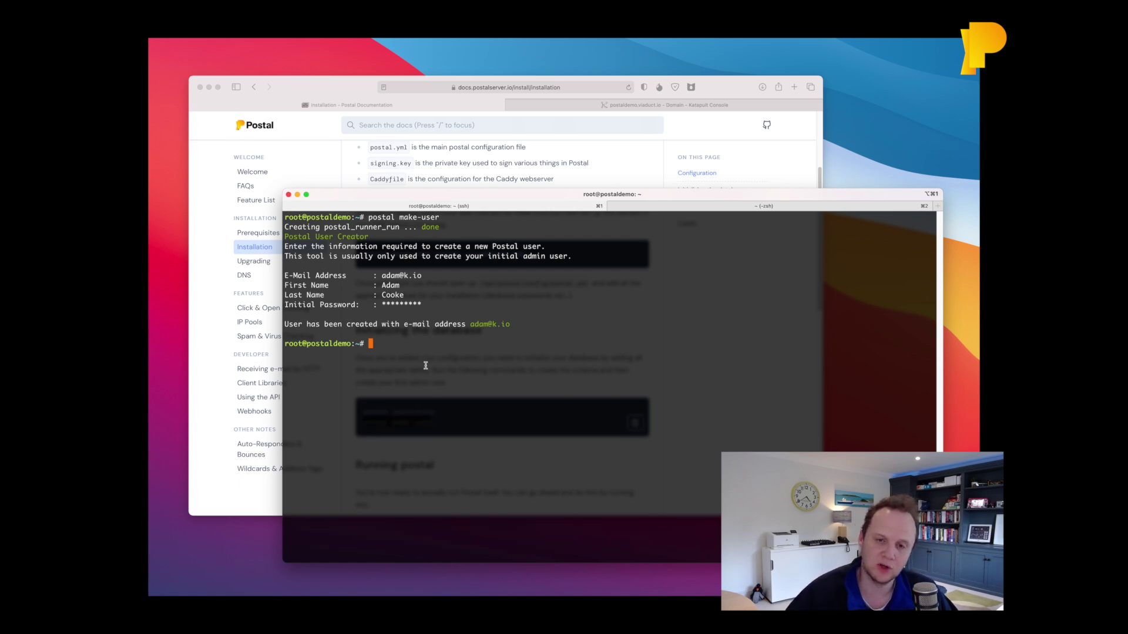
Run postal start to launch the Postal service containers.
key(super+Tab)
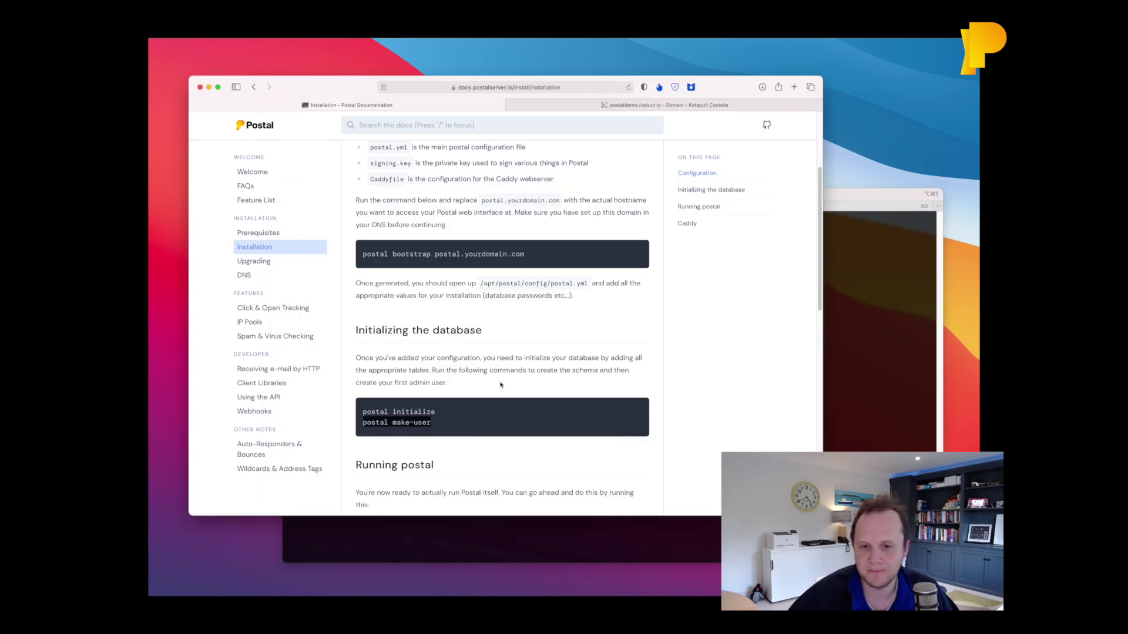
scroll(500, 384, down, 3)
key(super+Tab)
text(postal start)
key(Return)
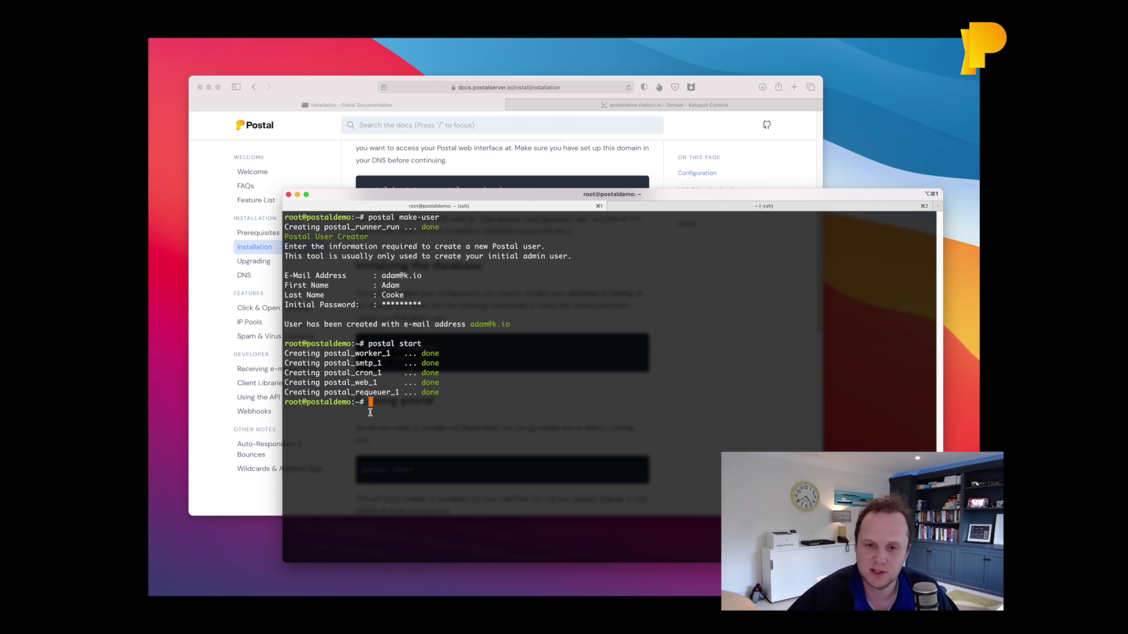
key(super+Tab)
Scroll to the Caddy section and copy the docker run command for the postal-caddy container.
scroll(494, 390, down, 5)
scroll(494, 391, down, 3)
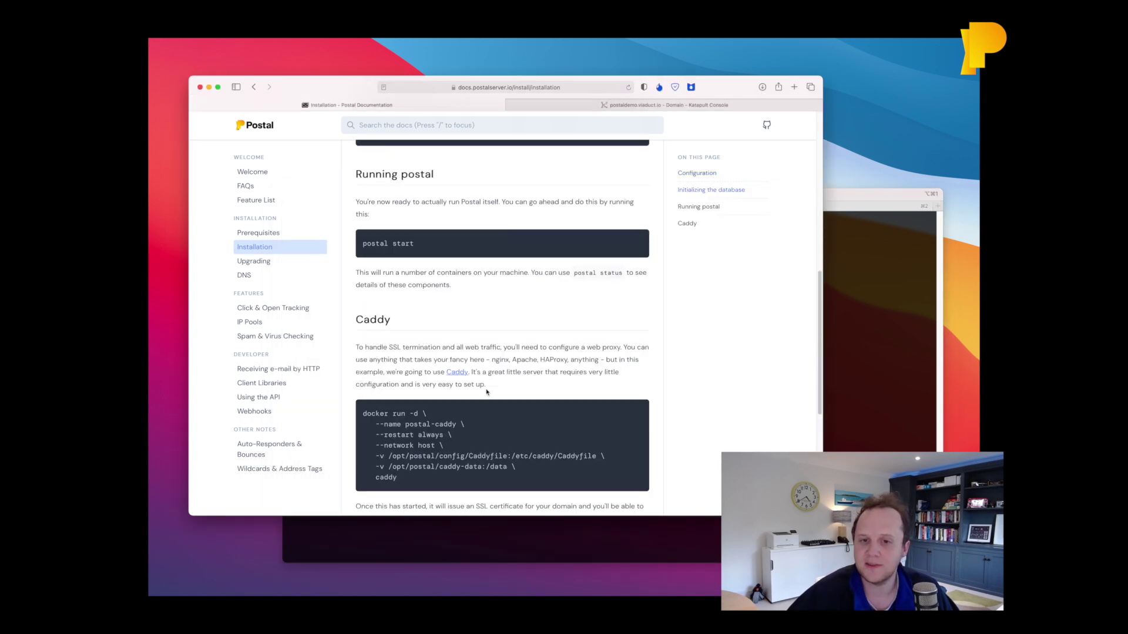
scroll(466, 267, down, 4)
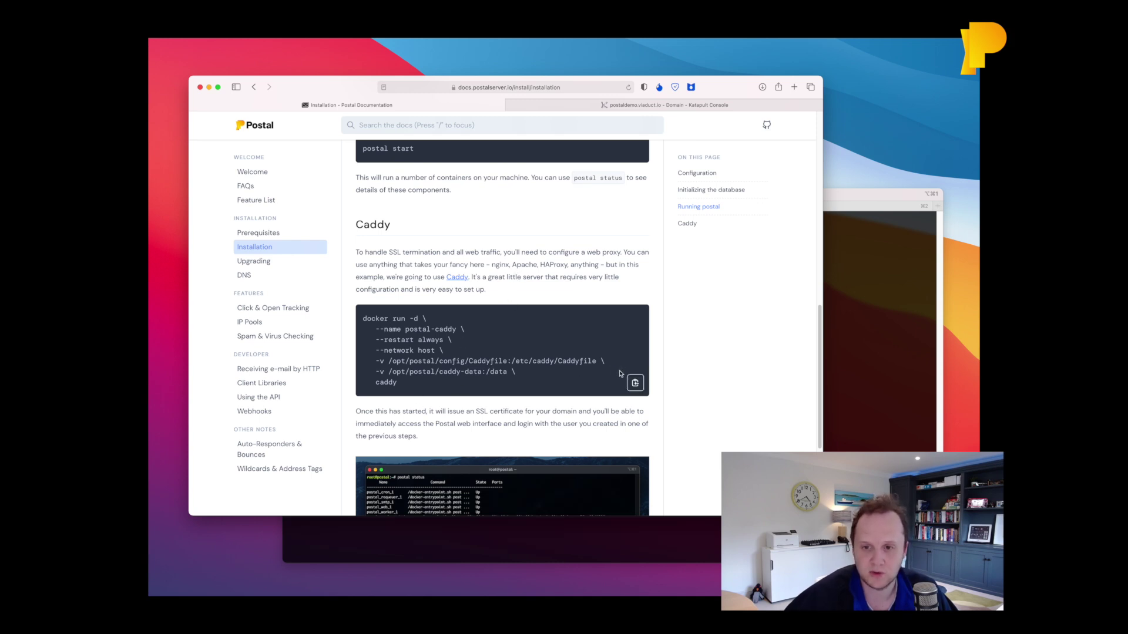
click(635, 383)
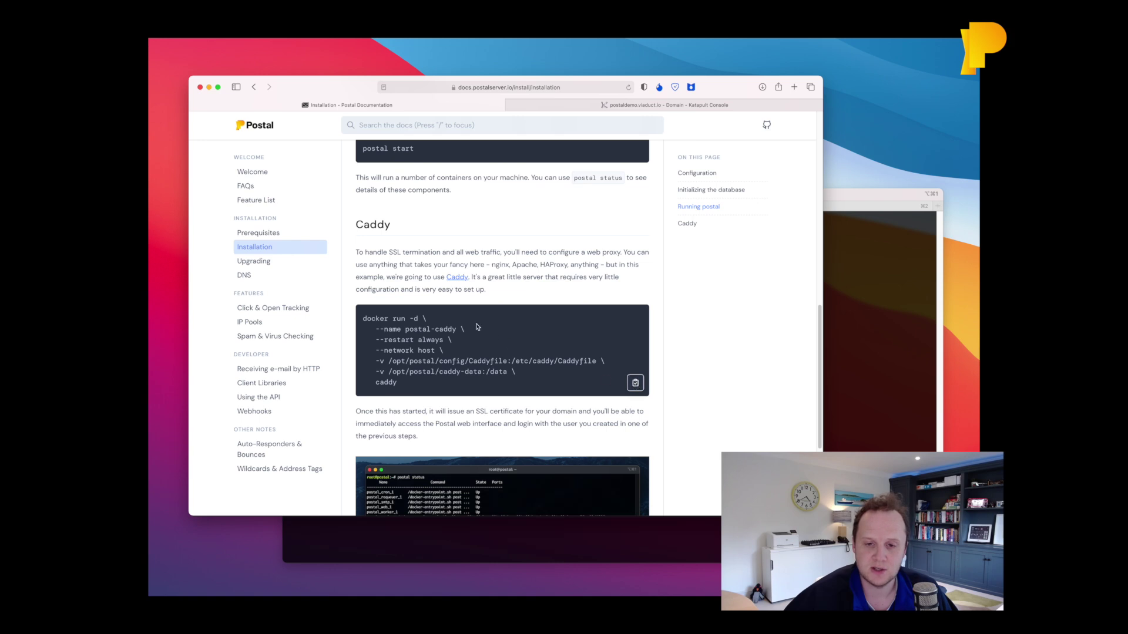
Run the copied Caddy docker command, then check the services with postal status.
key(super+Tab)
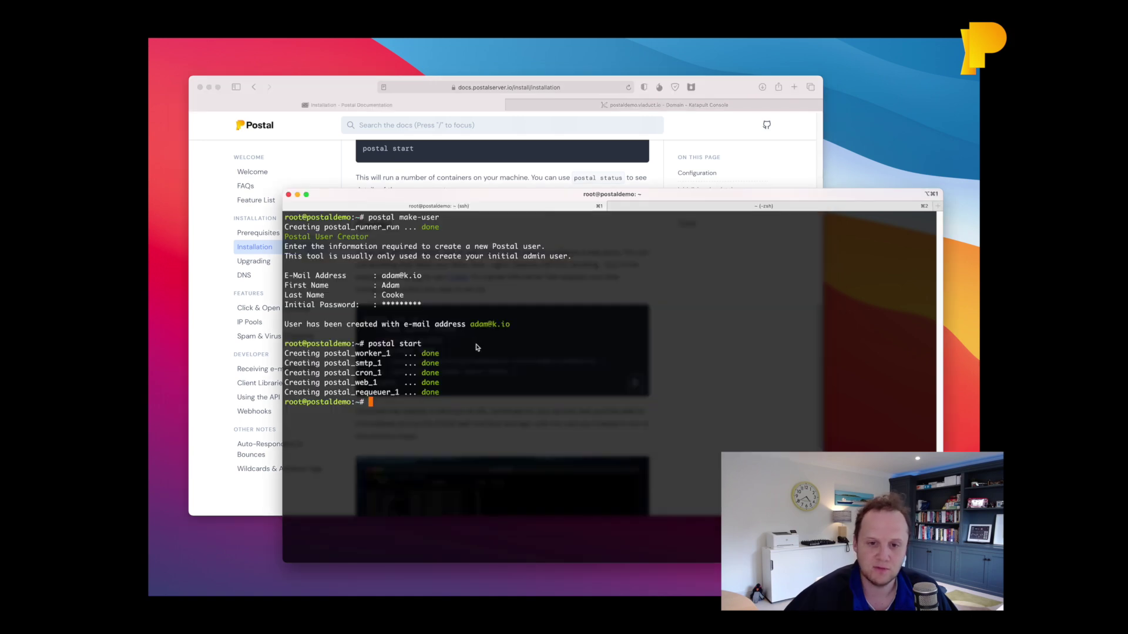
key(super+v)
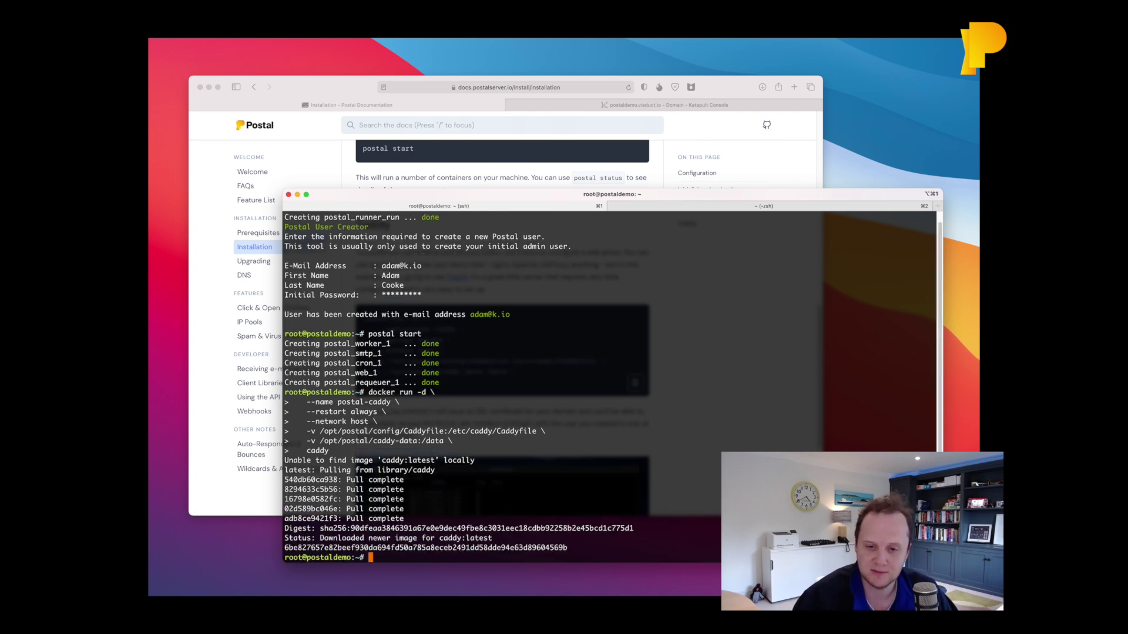
key(ctrl+l)
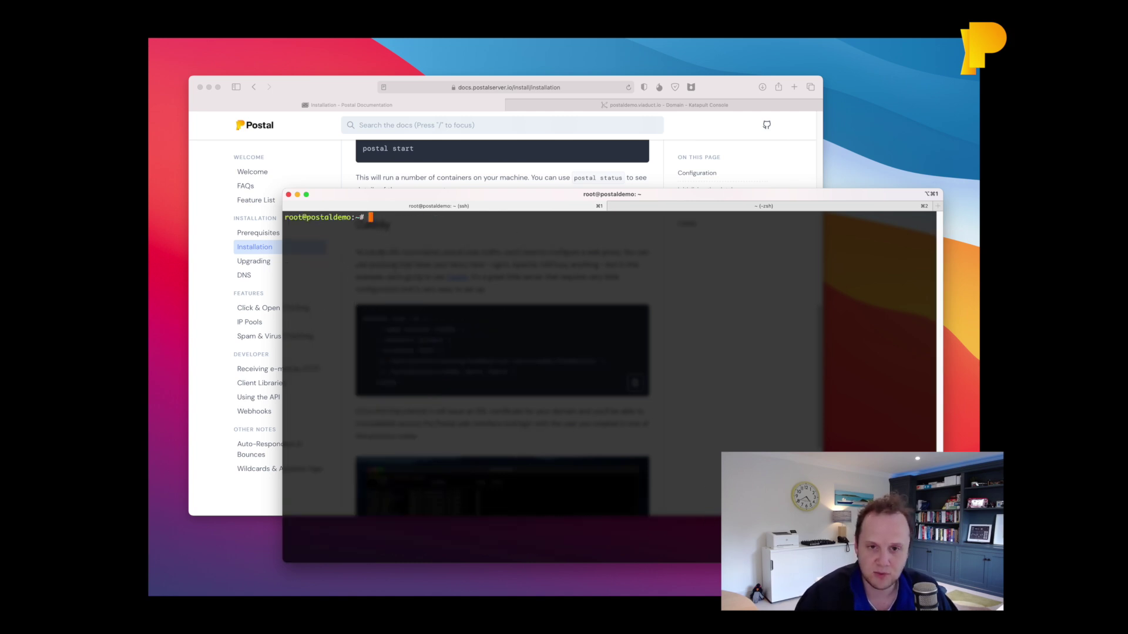
text(postal status)
key(Return)
Run docker ps, highlighting the caddy, mariadb, rabbitmq and Postal containers, then open a new Safari tab.
key(Up)
key(ctrl+c)
text(docker ps)
key(ctrl+l)
key(Return)
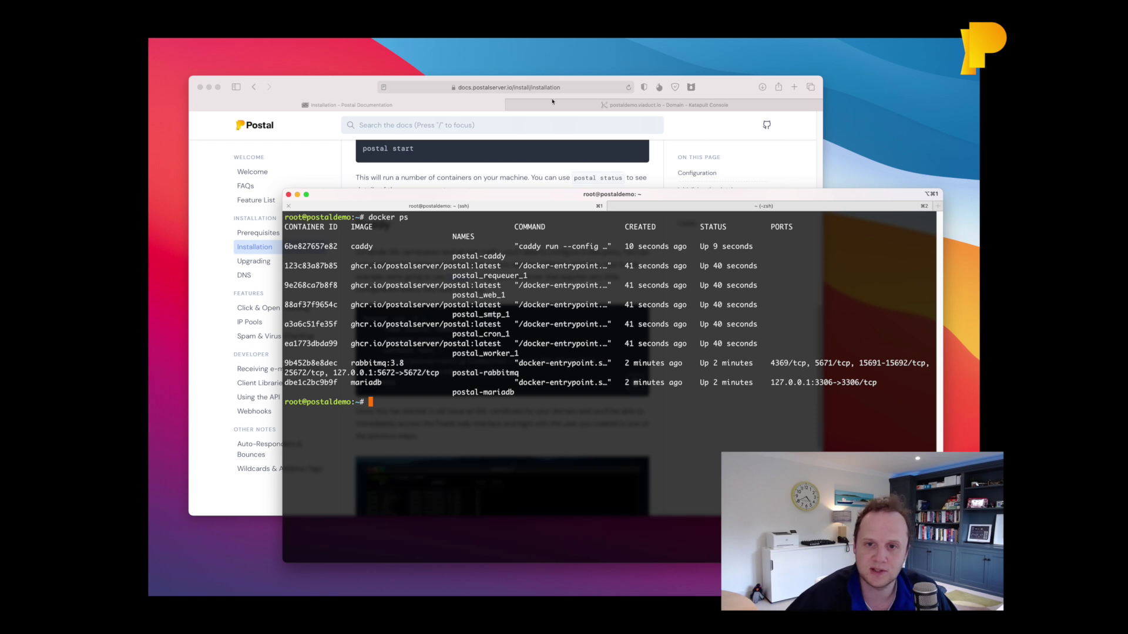
triple_click(372, 246)
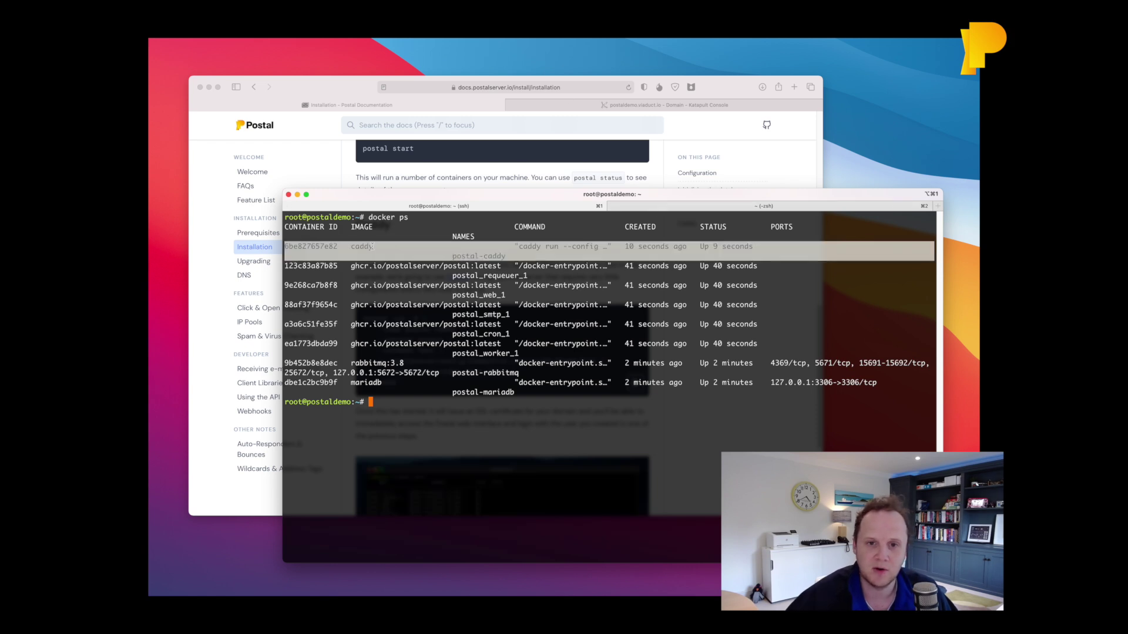
double_click(364, 383)
double_click(373, 363)
drag(452, 353, 284, 265)
click(376, 284)
key(super+Tab)
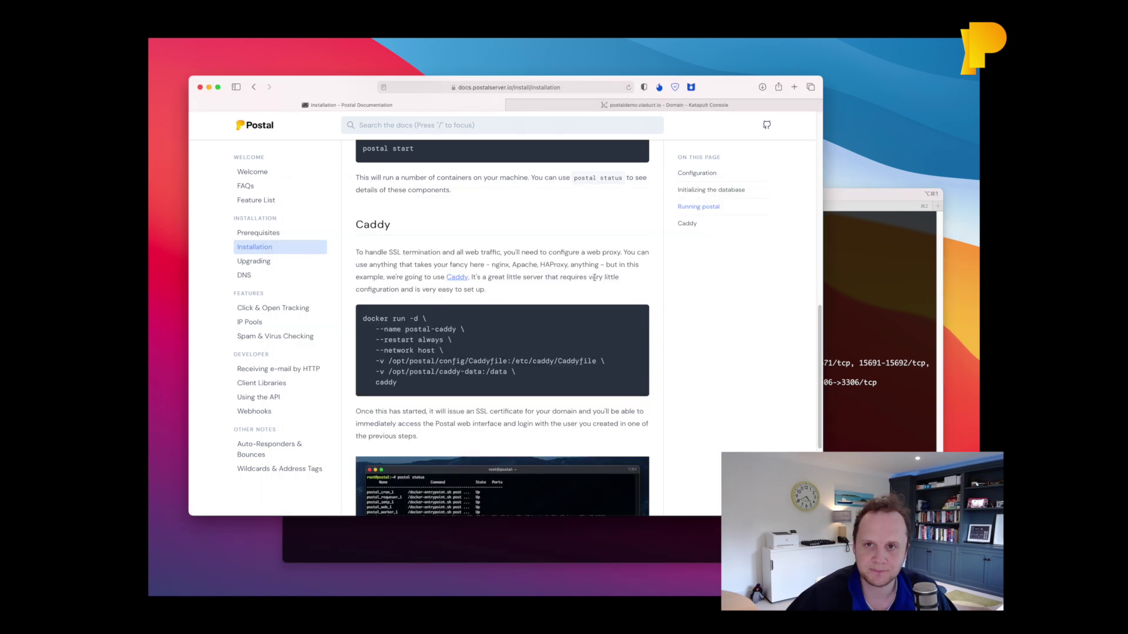
key(super+t)
key(super+v)
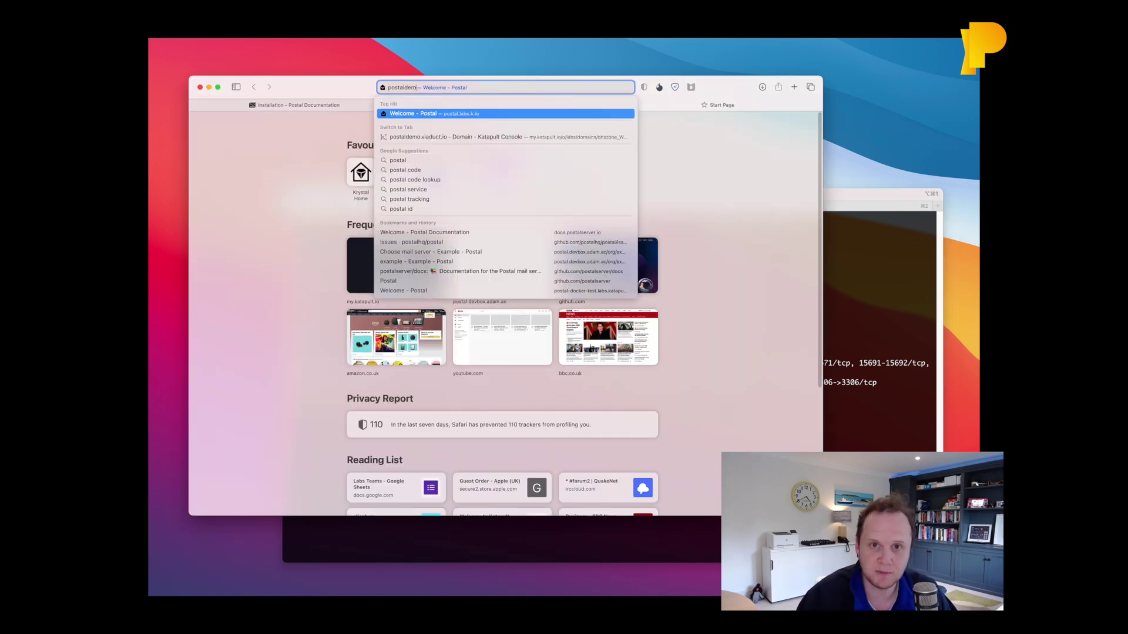
key(Return)
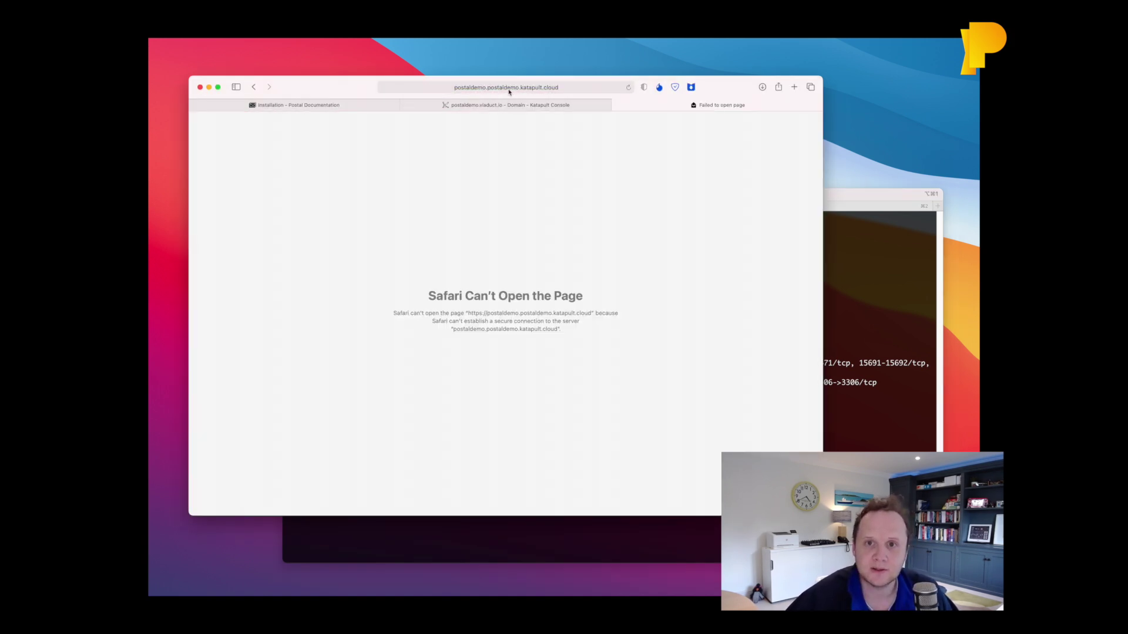
click(496, 87)
text(https://postaldemo.viaduct.io)
key(Return)
Sign in with the admin's e-mail and password, dismiss the stay-logged-in prompt, and return to the docs.
key(Tab)
text(p)
key(Return)
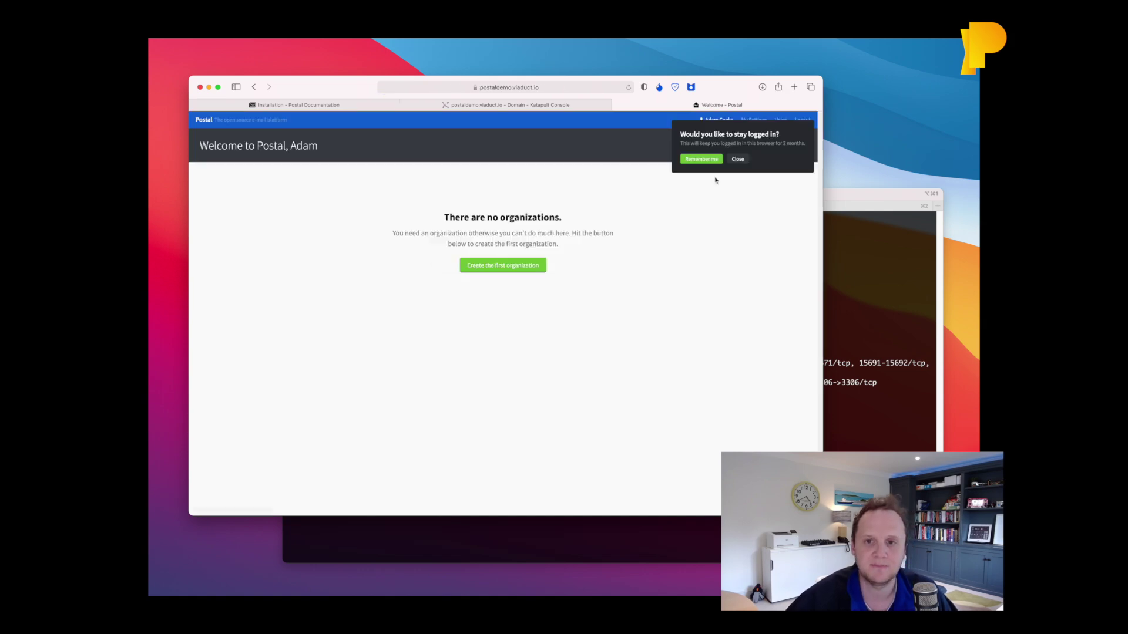
click(746, 161)
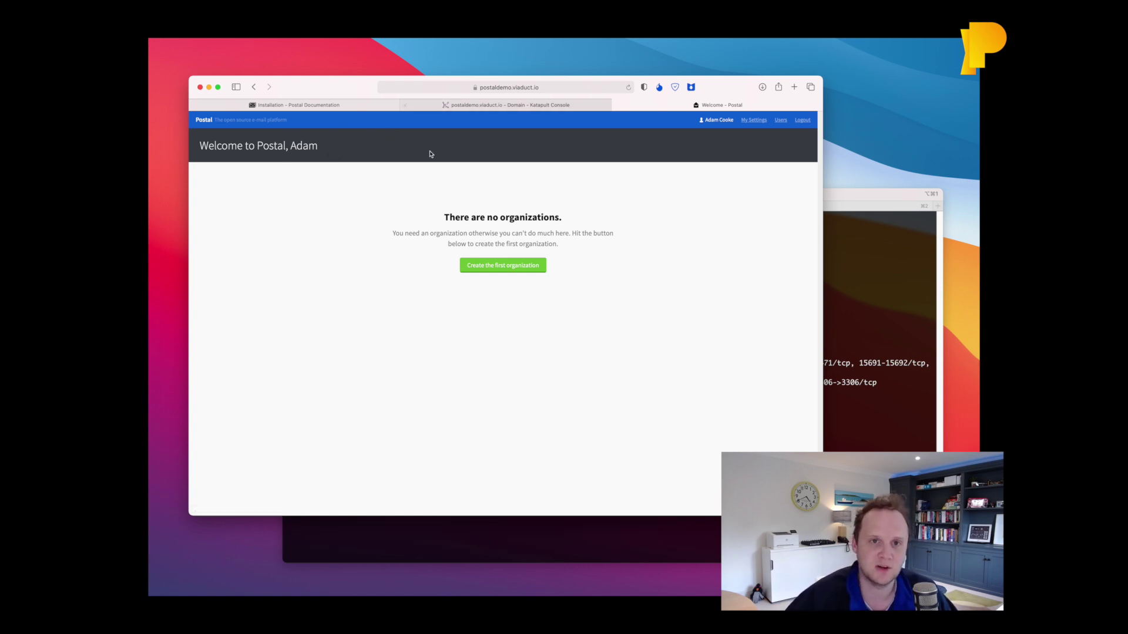
click(332, 109)
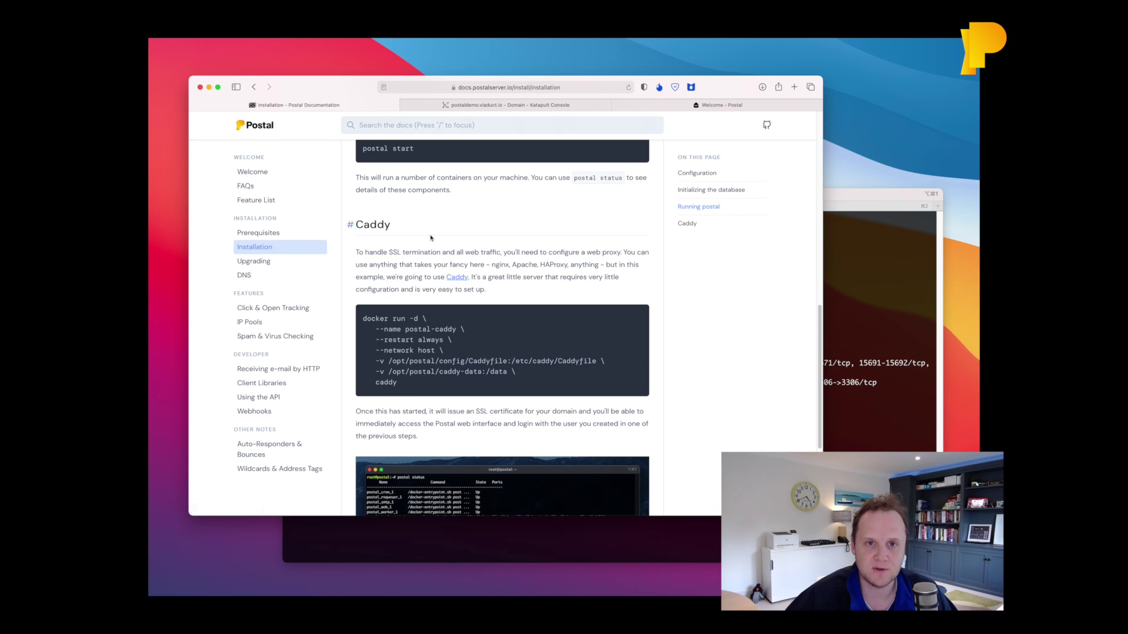
Go to the DNS documentation page's SPF Record section and copy the example TXT value.
click(246, 275)
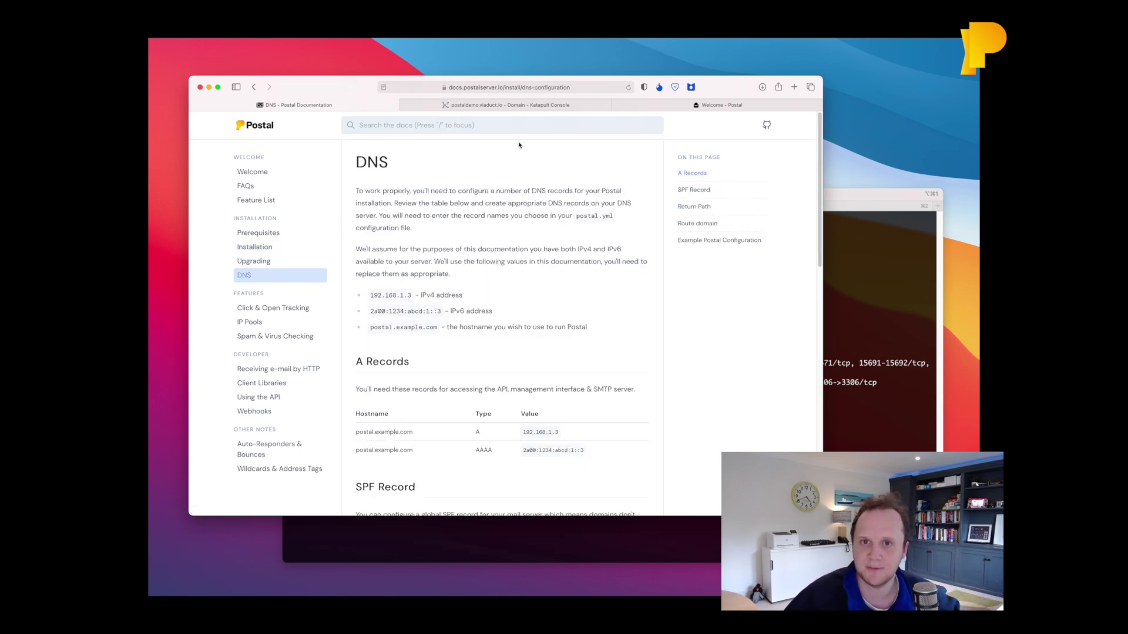
click(467, 106)
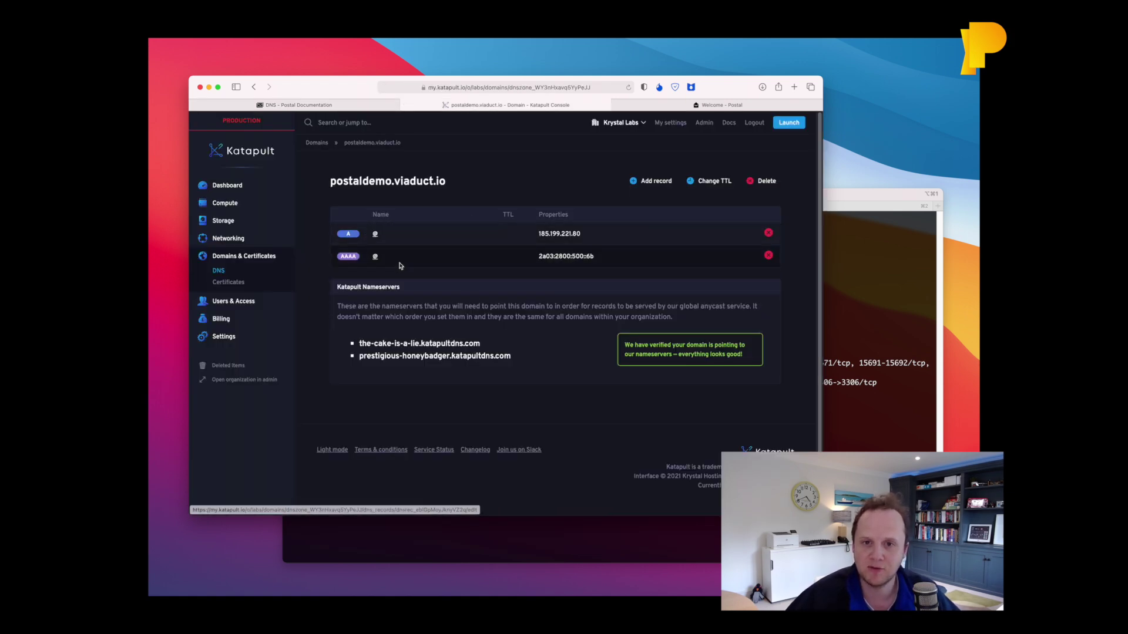
click(385, 106)
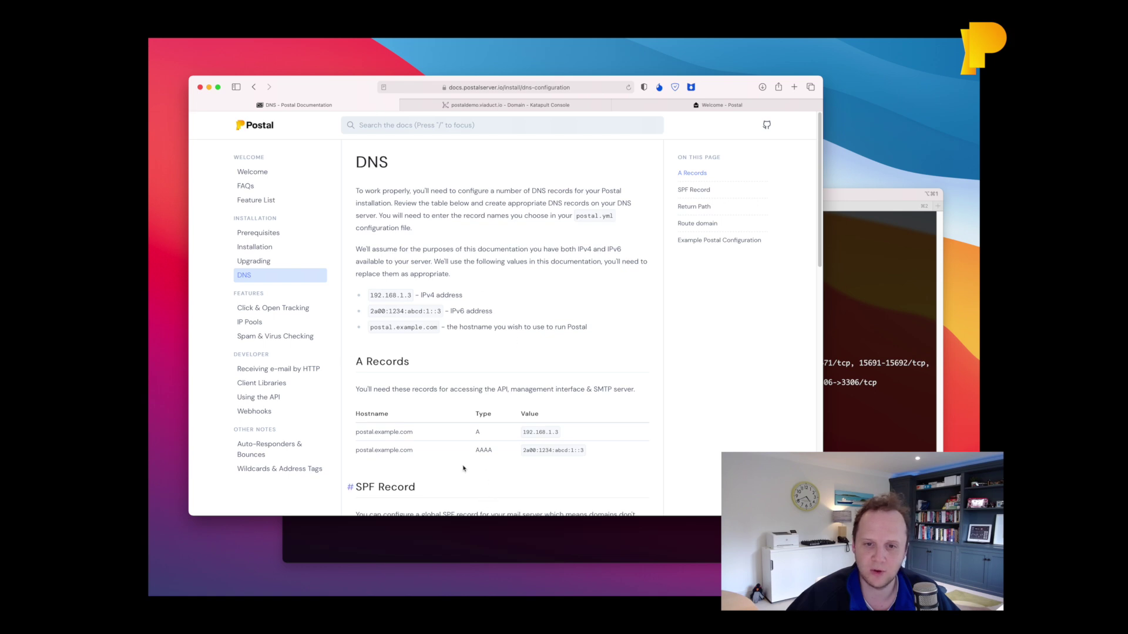
scroll(458, 467, down, 5)
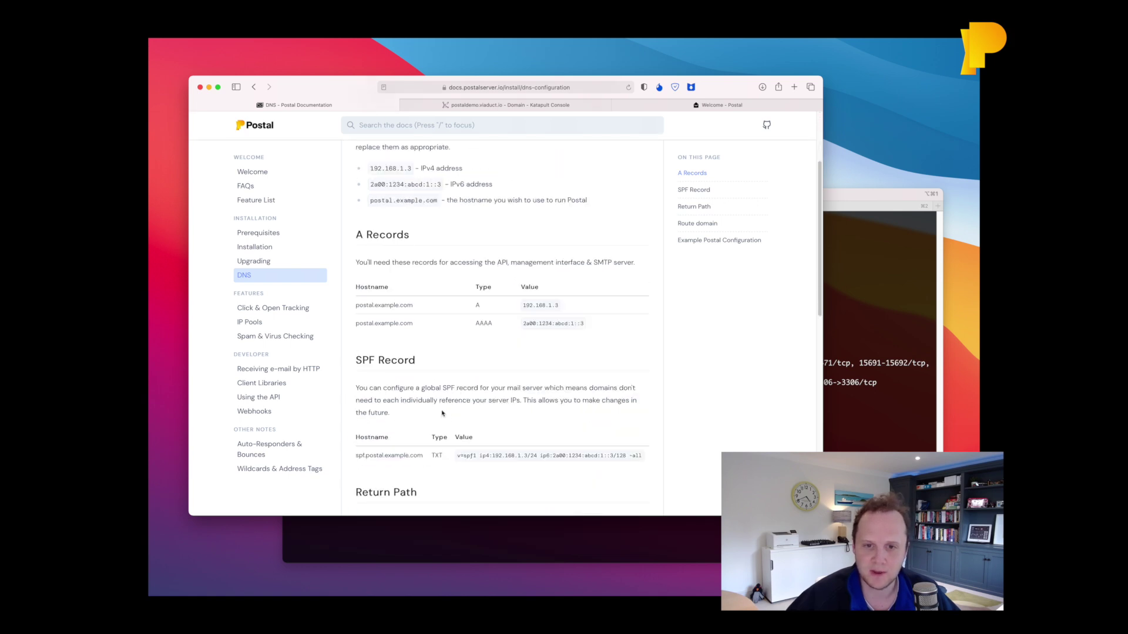
scroll(442, 413, down, 1)
scroll(461, 376, down, 1)
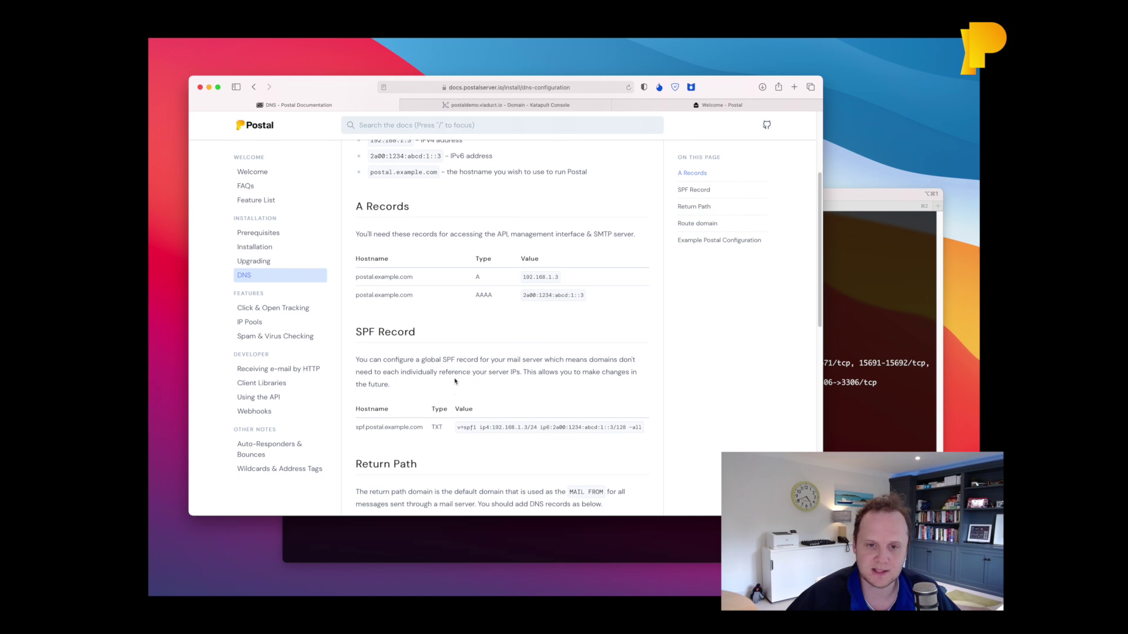
drag(457, 430, 644, 428)
Start a new spf TXT record in Katapult with the pasted example SPF value.
click(501, 108)
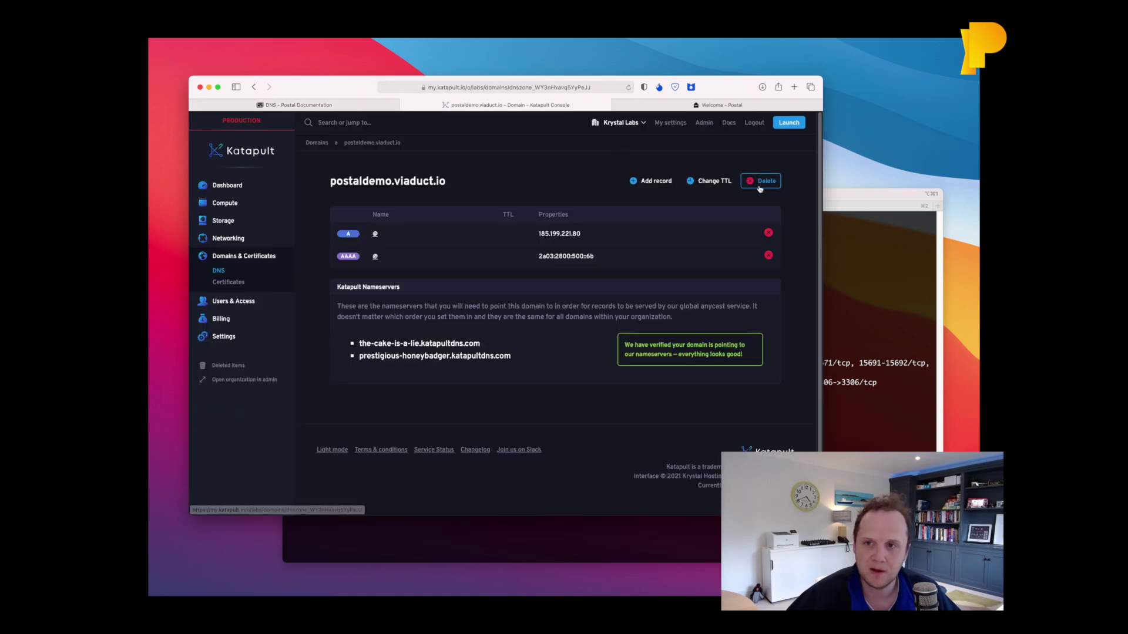
click(649, 183)
text(spf)
key(Tab)
key(Tab)
key(t)
key(Tab)
key(super+v)
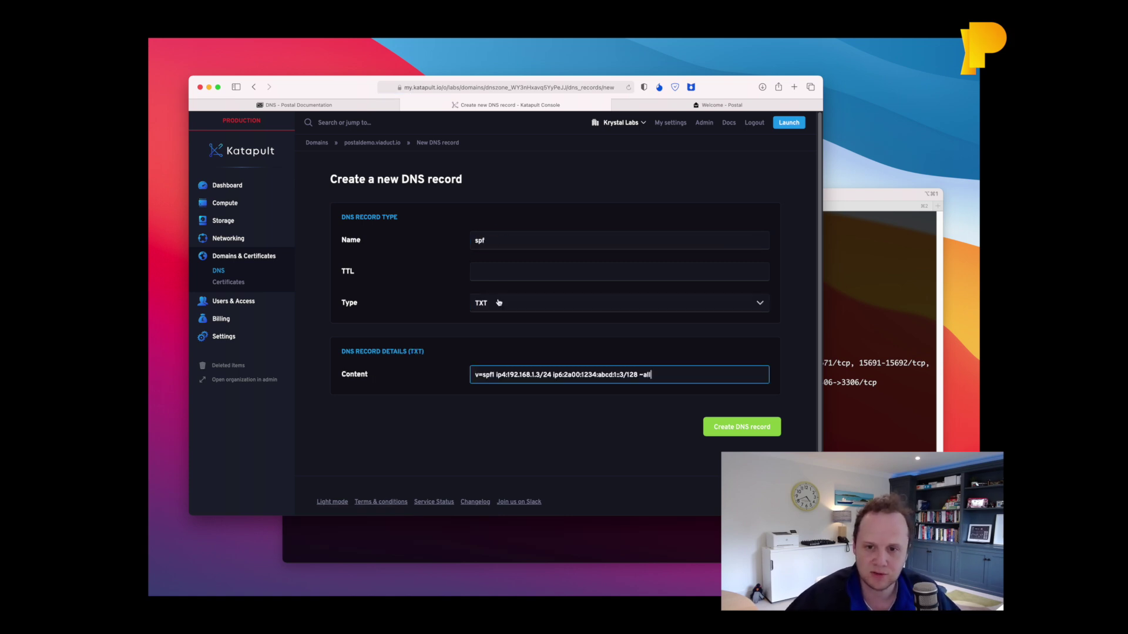
Replace the example IPv4 with the server's 185.199.221.80, found via ip addr.
double_click(515, 374)
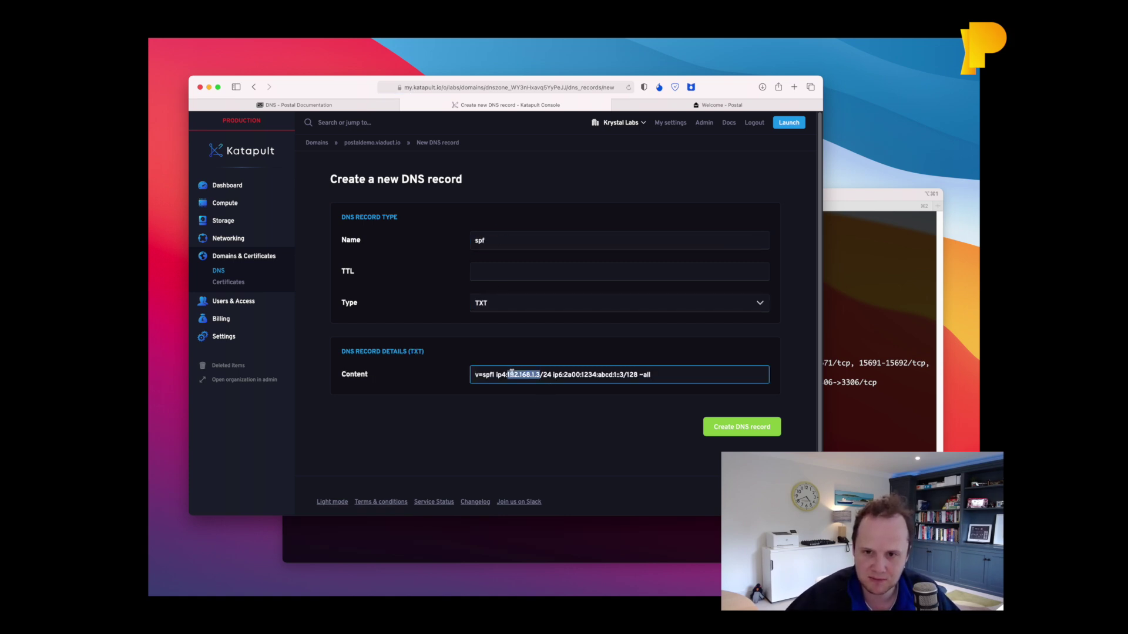
click(876, 376)
text(ip addr)
key(Return)
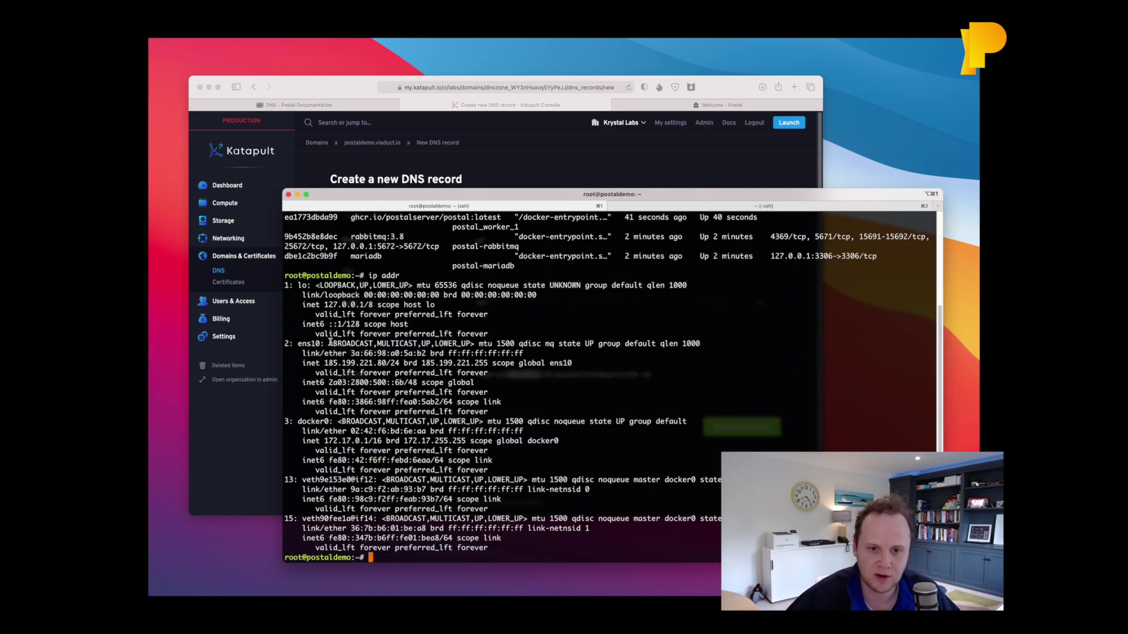
drag(325, 362, 387, 364)
key(super+c)
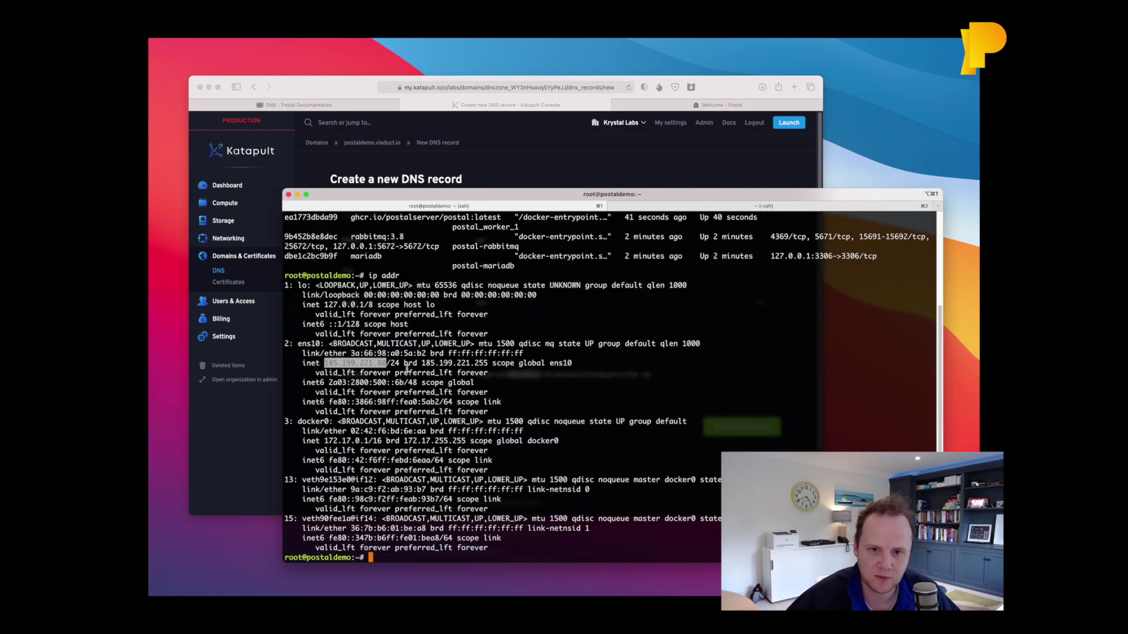
key(super+Tab)
key(super+v)
key(super+Tab)
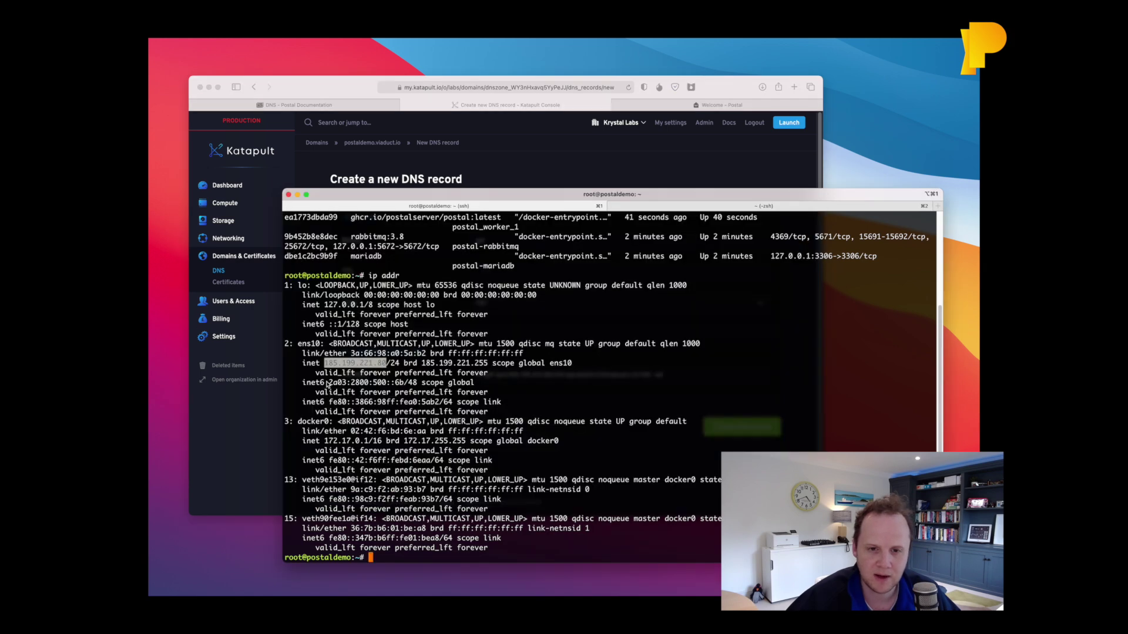
Replace the example IPv6 with the server's global address 2a03:2800:500::6b.
drag(328, 382, 404, 383)
key(super+c)
key(super+Tab)
drag(577, 375, 630, 376)
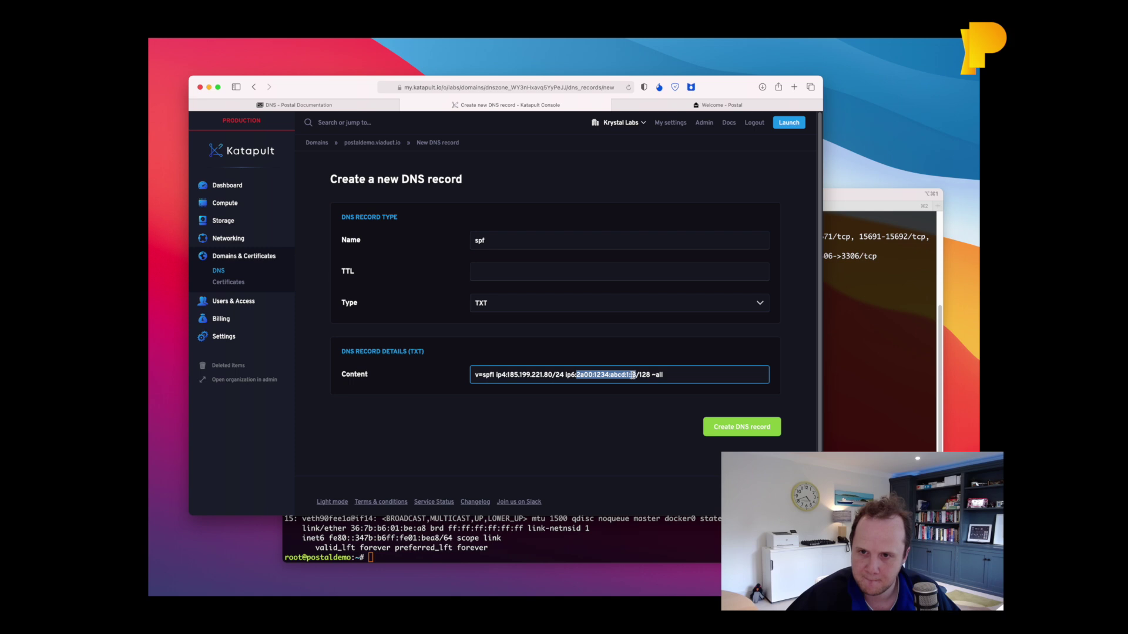
key(super+v)
click(768, 435)
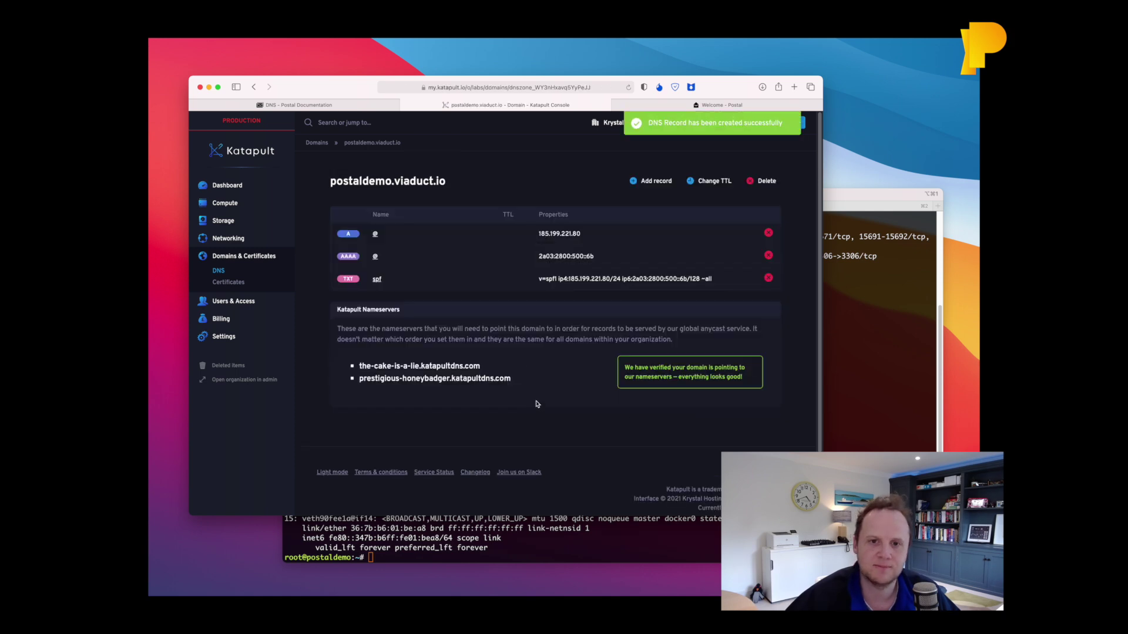
click(385, 104)
scroll(429, 383, down, 3)
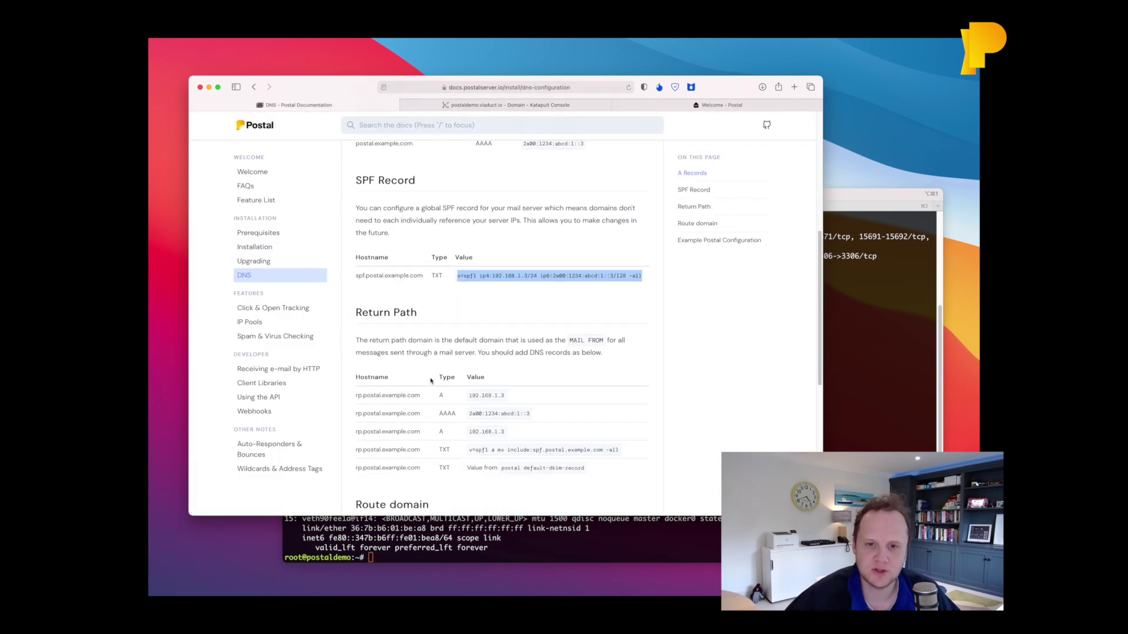
scroll(429, 383, down, 2)
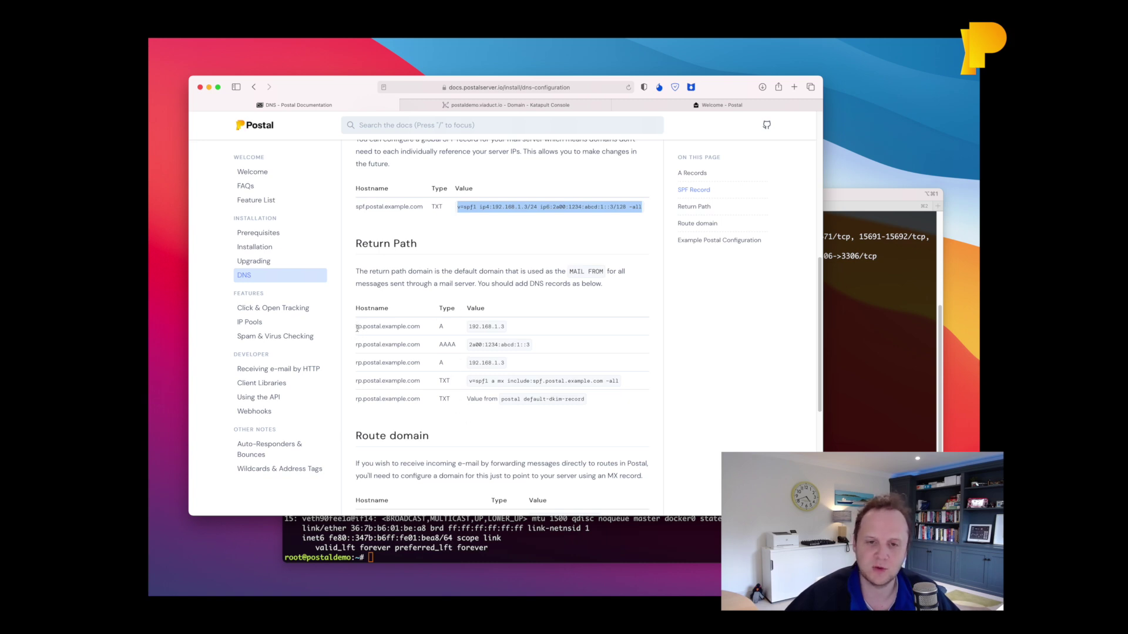
click(509, 104)
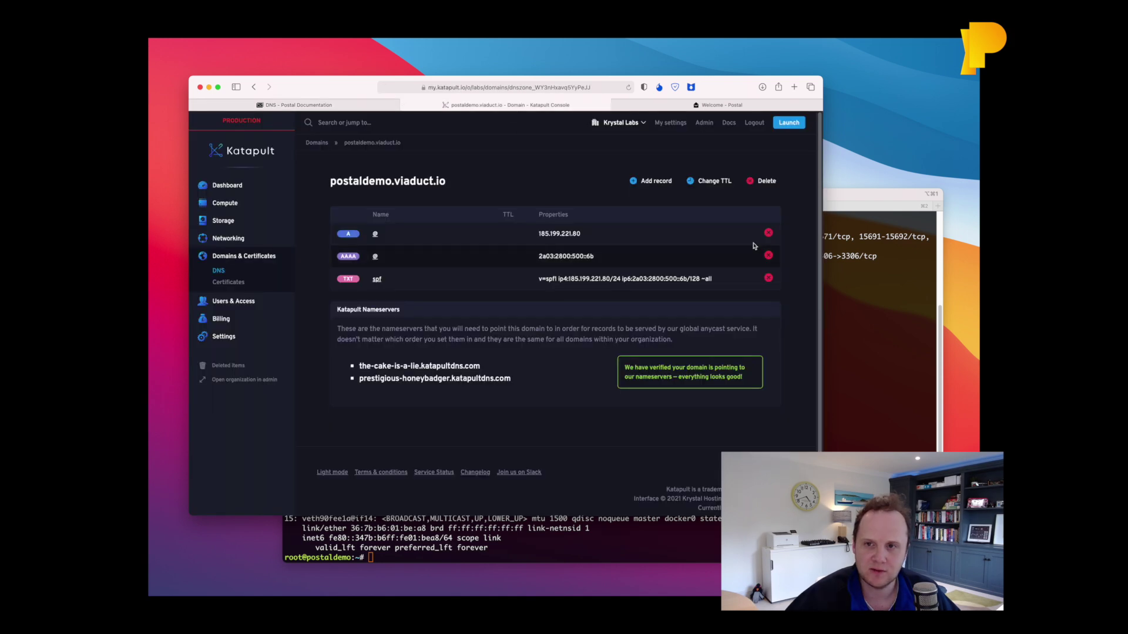
Create an rp A record pointing to the server's IPv4 address.
drag(588, 228, 538, 233)
key(super+c)
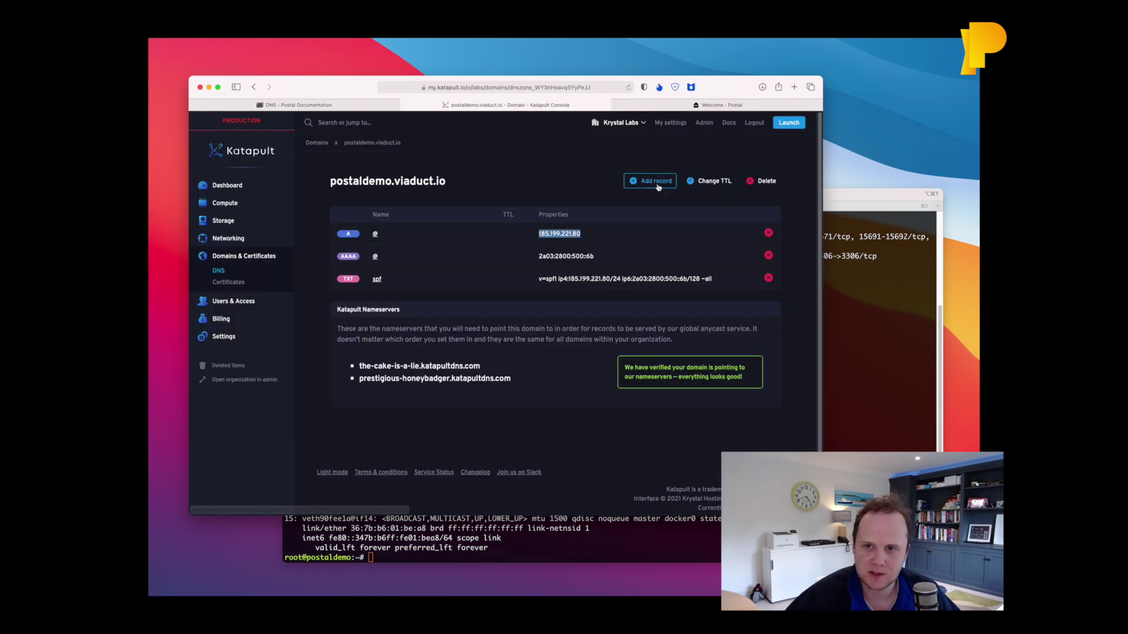
click(652, 181)
text(rp)
key(Tab)
key(Tab)
key(super+v)
key(Return)
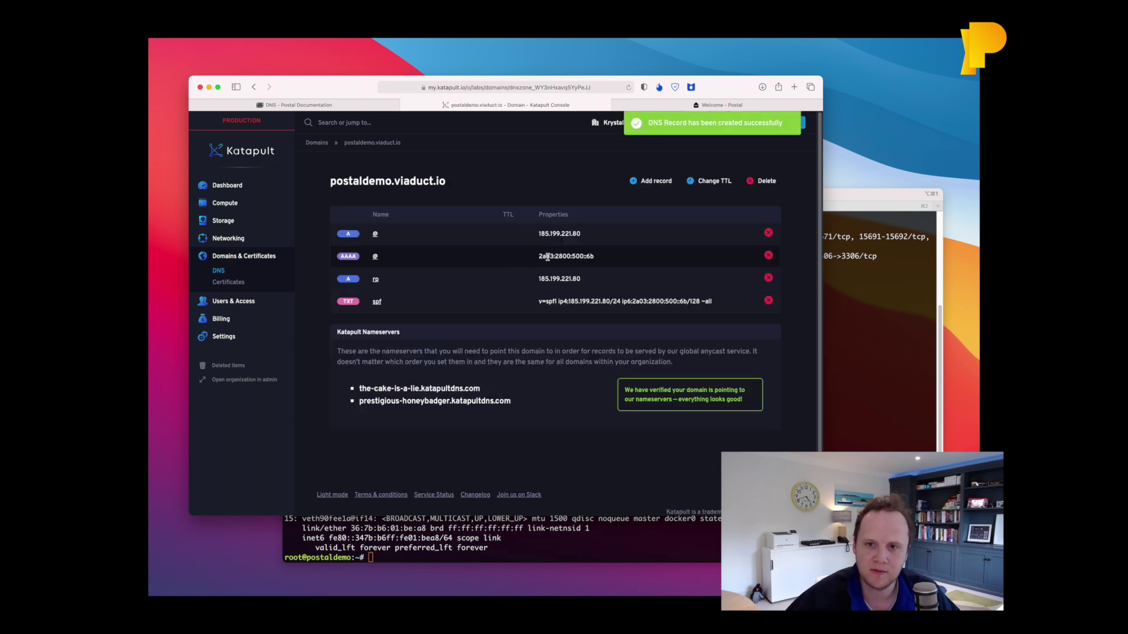
Create an rp AAAA record pointing to the server's IPv6 address.
drag(538, 256, 593, 253)
key(super+c)
click(652, 181)
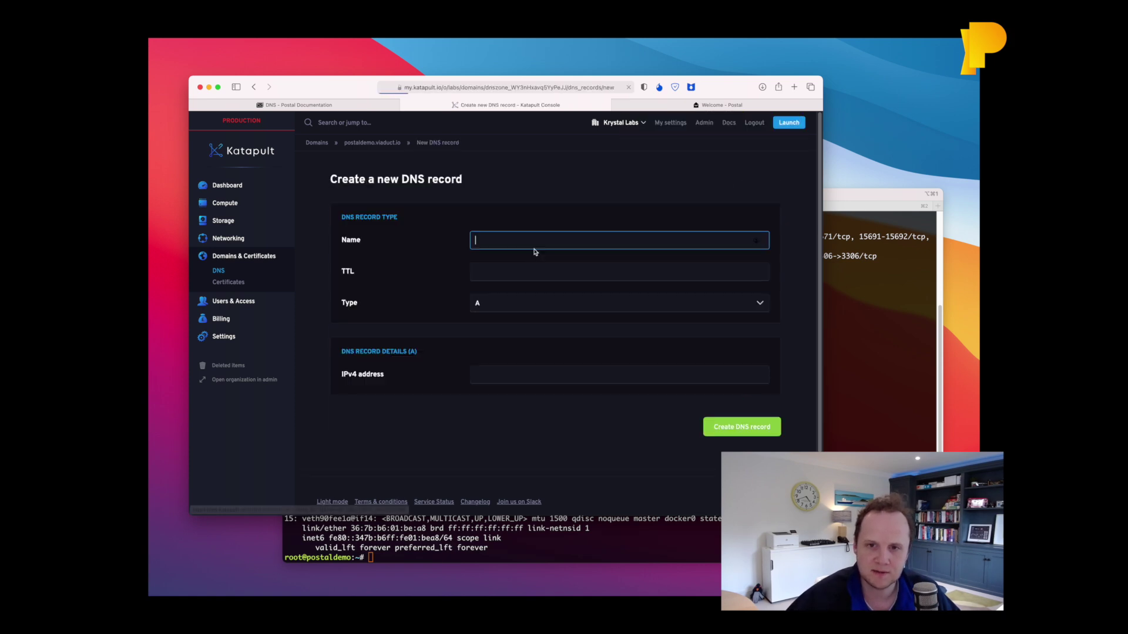
text(rp)
key(Tab)
key(Tab)
key(Down)
key(Down)
key(space)
key(Return)
key(super+v)
key(Return)
Create an rp TXT record with value v=spf1 a mx include:spf.postaldemo.viaduct.io ~all.
key(ctrl+shift+Tab)
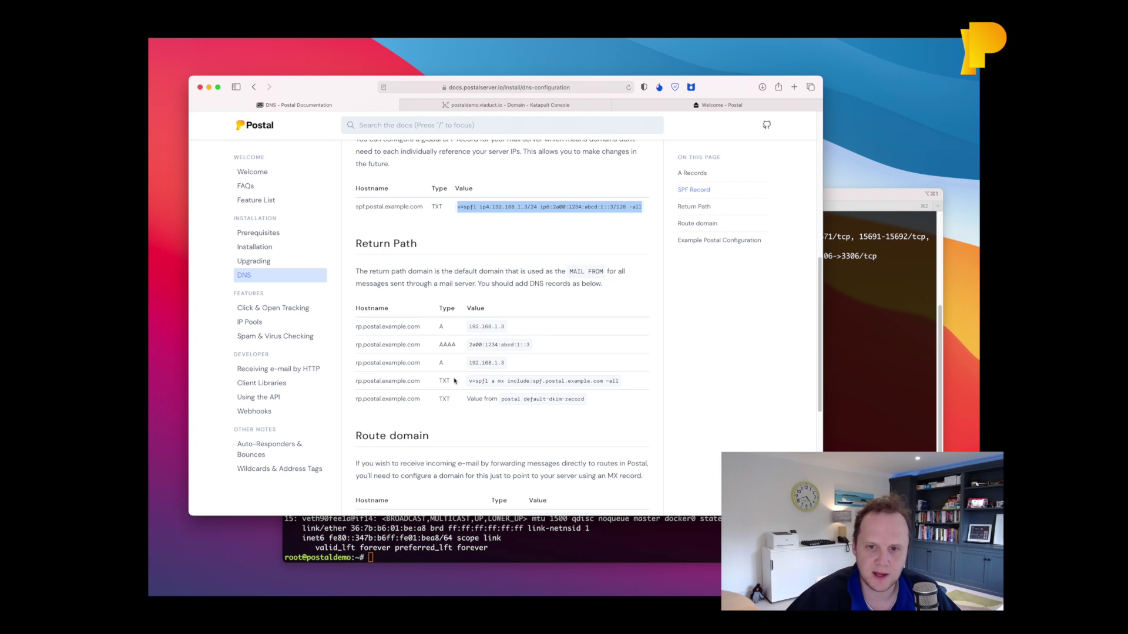
drag(470, 383, 609, 383)
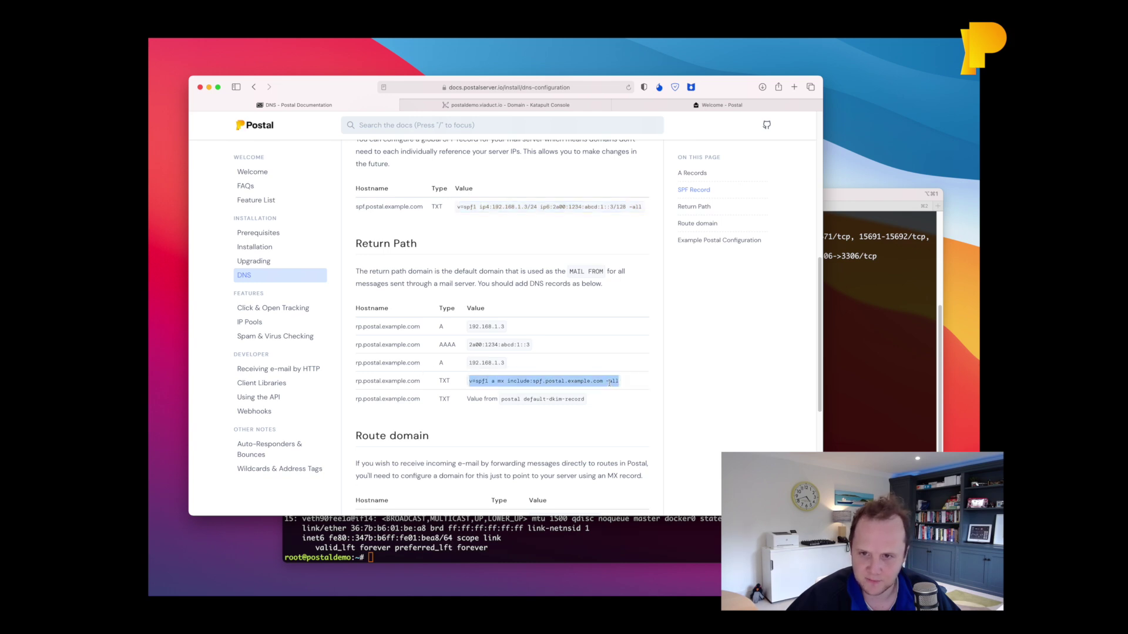
click(469, 100)
click(658, 181)
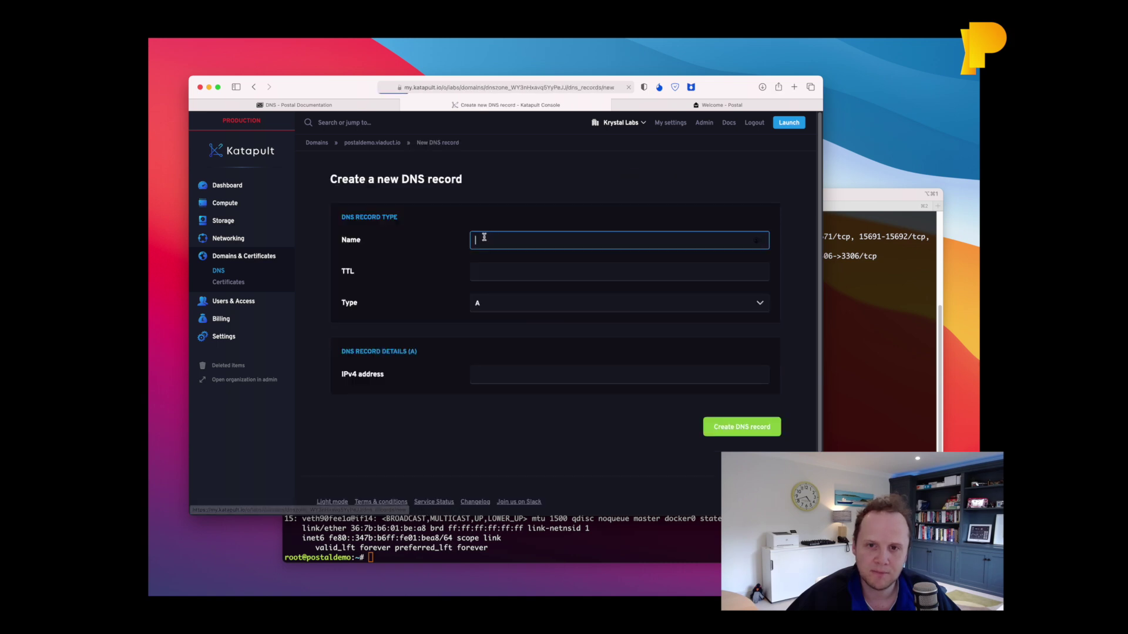
text(rp)
key(Tab)
key(Tab)
key(t)
key(Tab)
text(v=spf1 a mx include:spf.postal.example.com ~all)
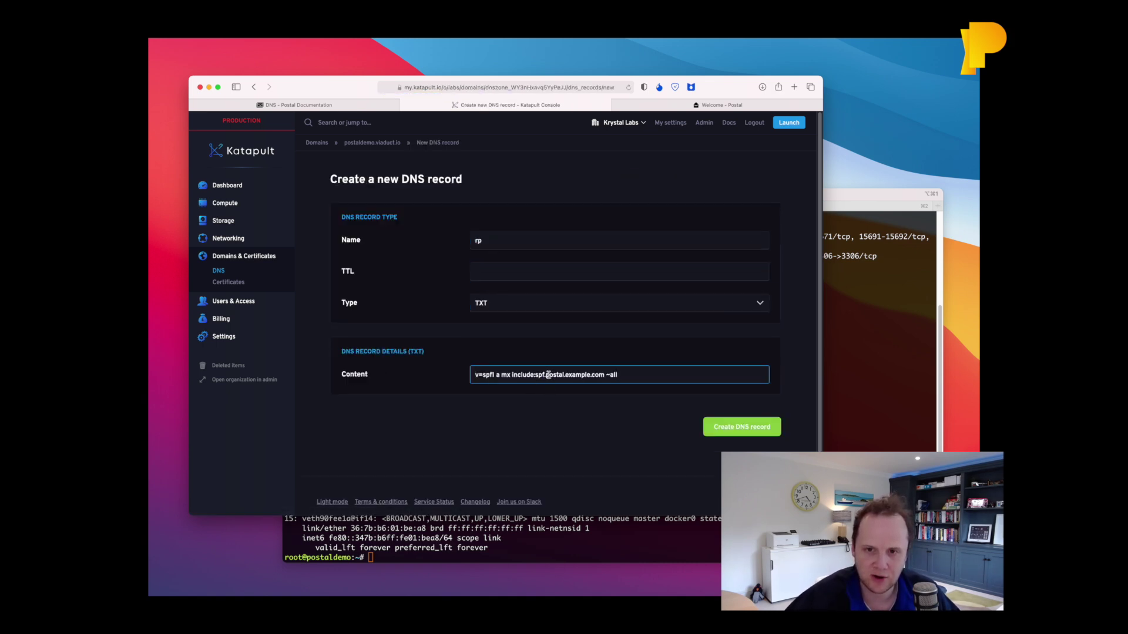
drag(547, 375, 602, 377)
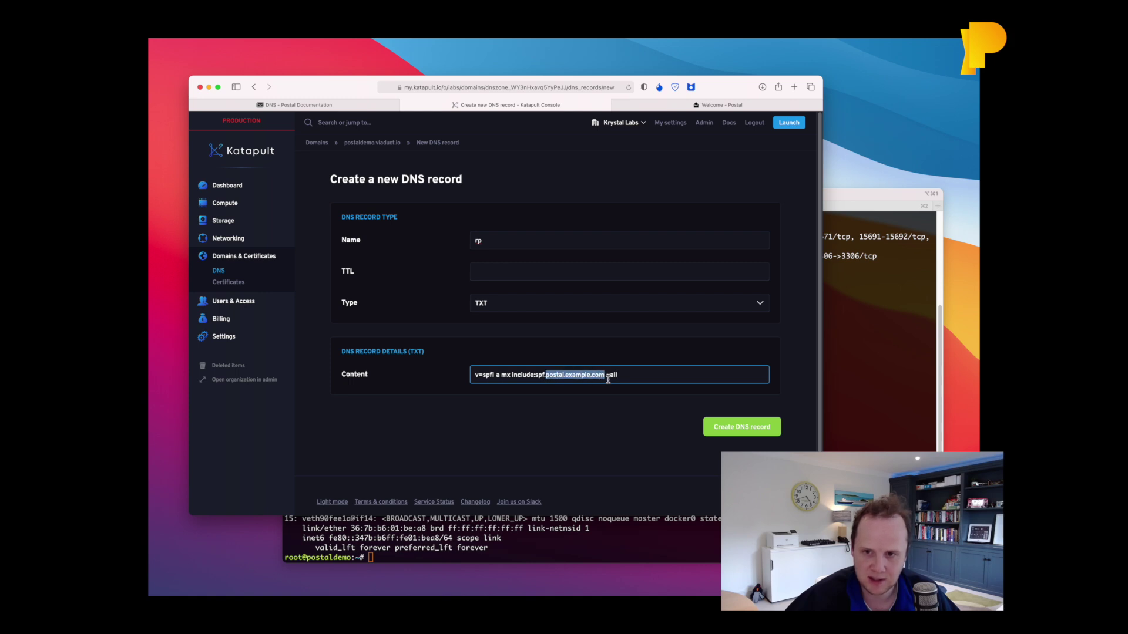
text(postaldemo.viaduct.io)
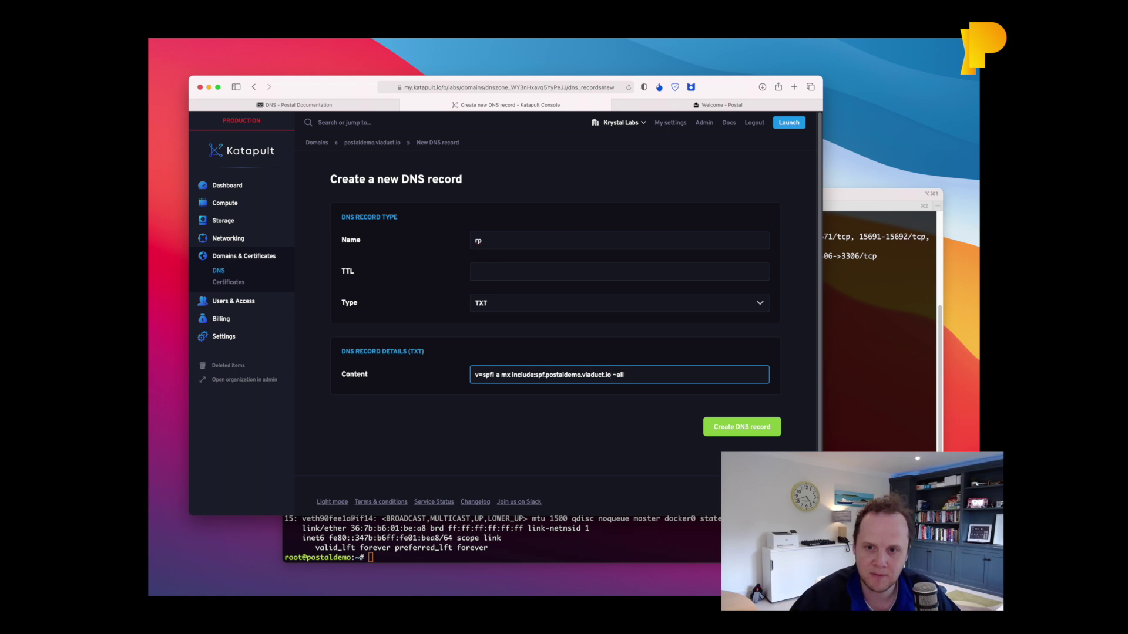
key(Return)
Run postal default-dkim-record on the server and copy the generated DKIM value.
key(ctrl+shift+Tab)
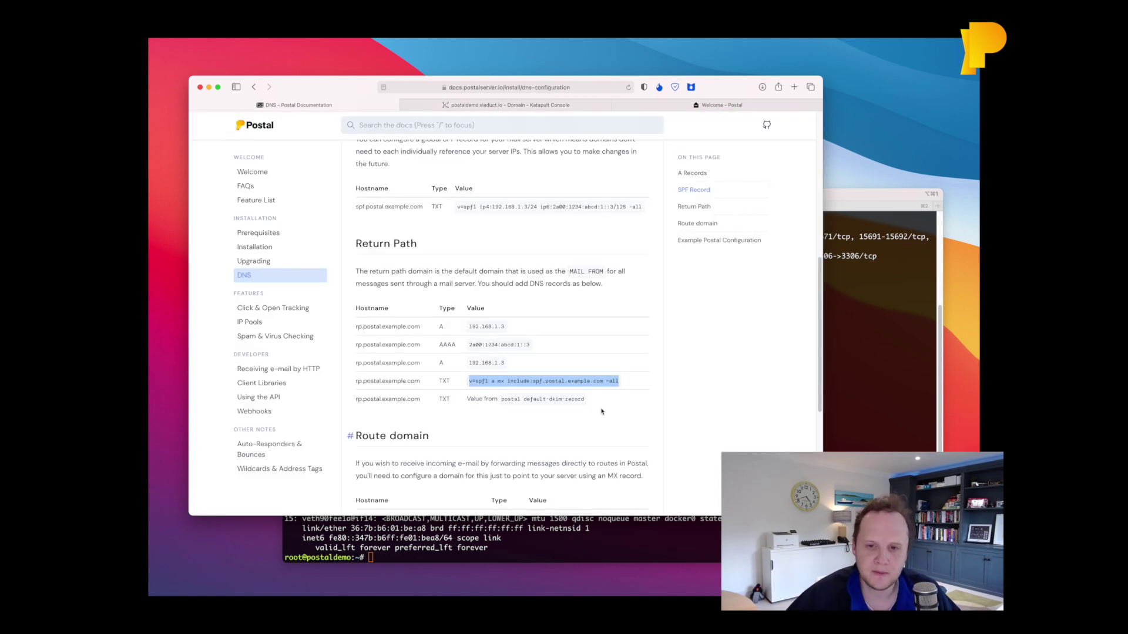
scroll(593, 437, down, 5)
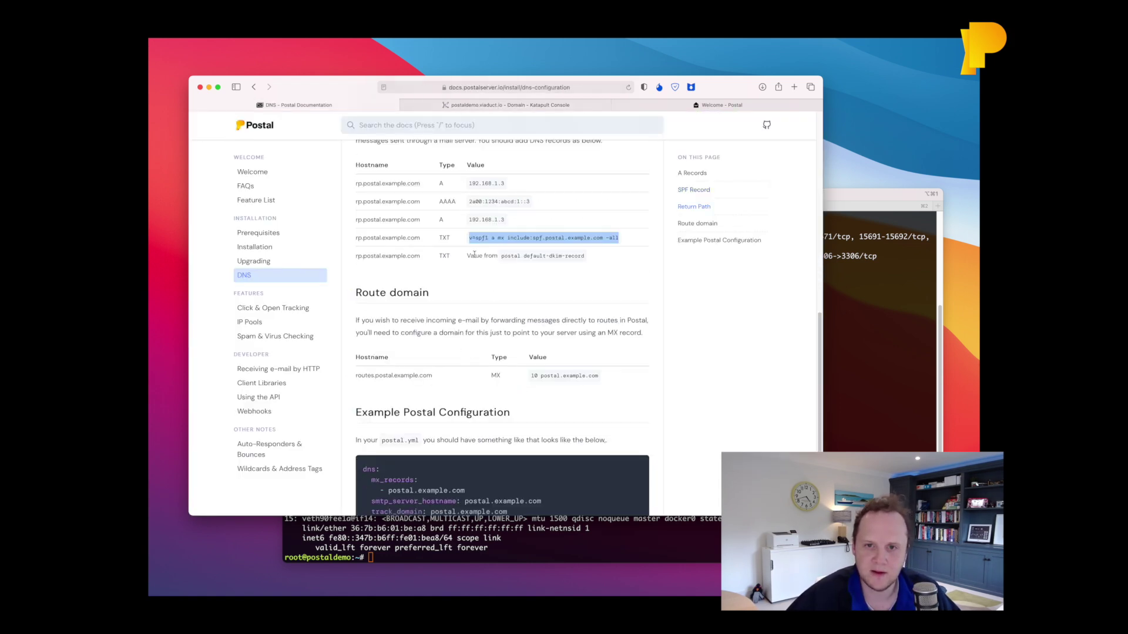
drag(505, 256, 572, 258)
key(super+c)
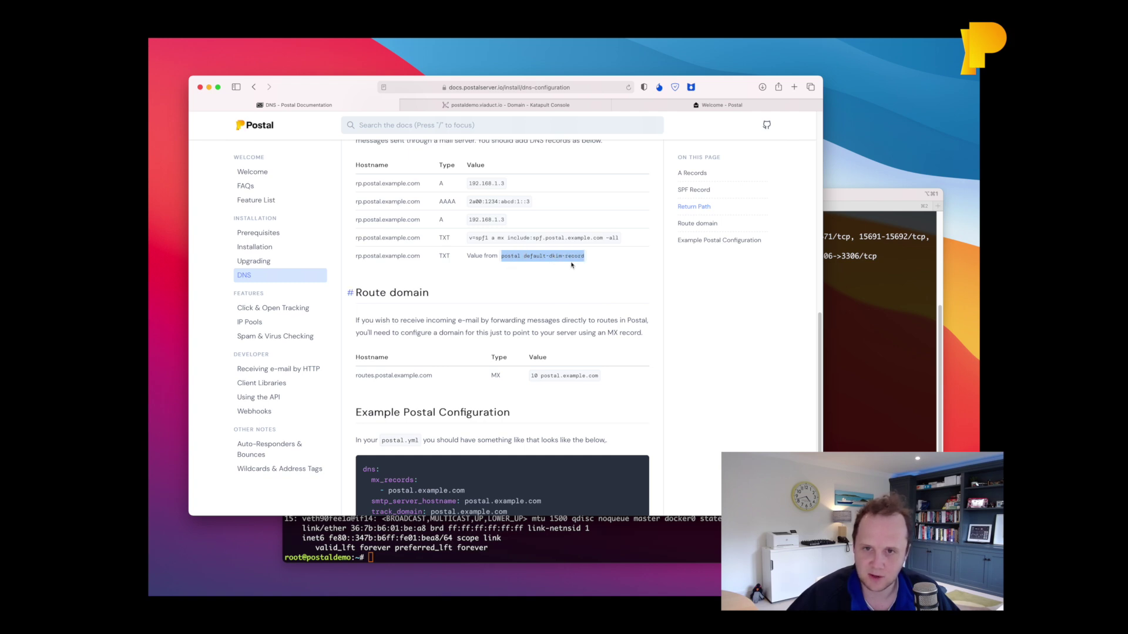
click(868, 372)
key(super+v)
key(Return)
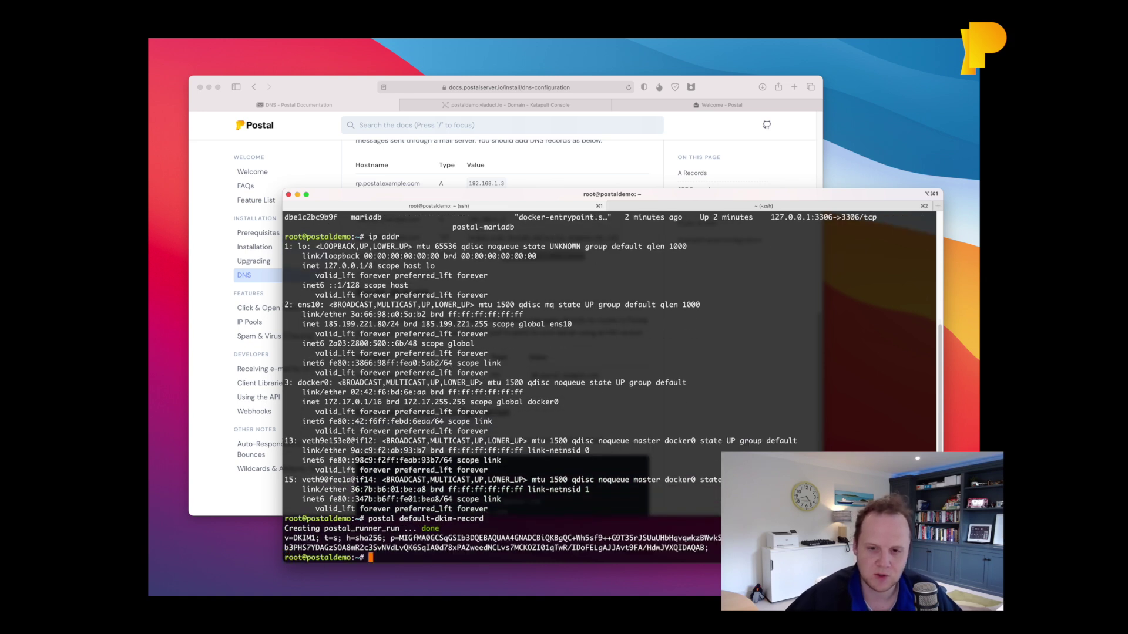
drag(708, 548, 260, 539)
key(super+c)
Create a postal._domainkey.rp TXT record in Katapult containing the DKIM value.
click(235, 488)
scroll(499, 293, up, 5)
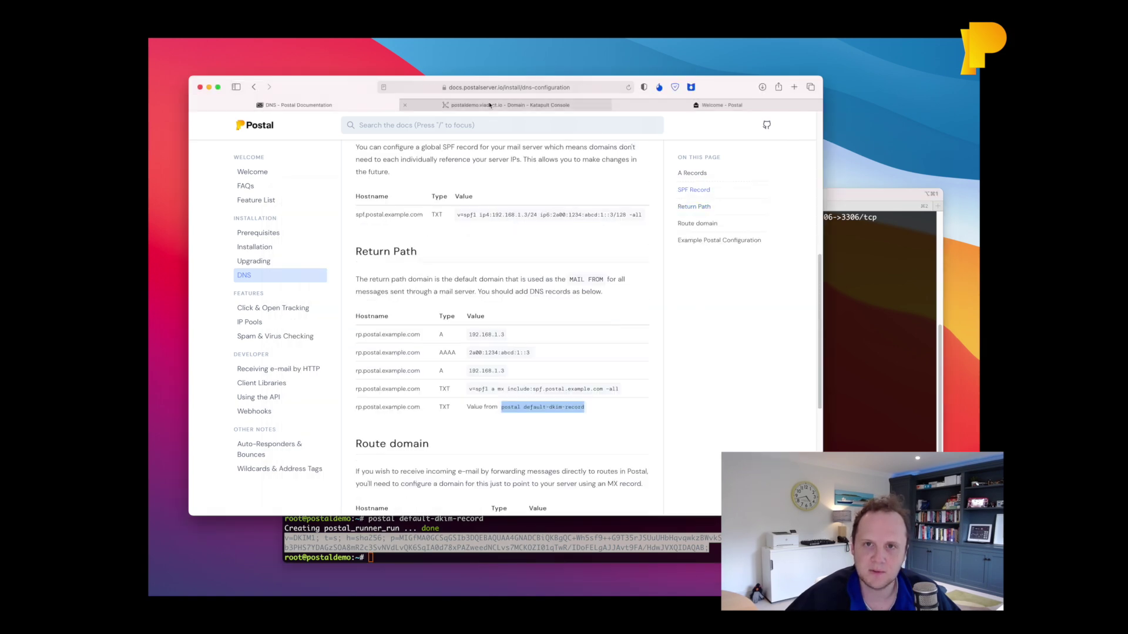
click(506, 105)
click(653, 181)
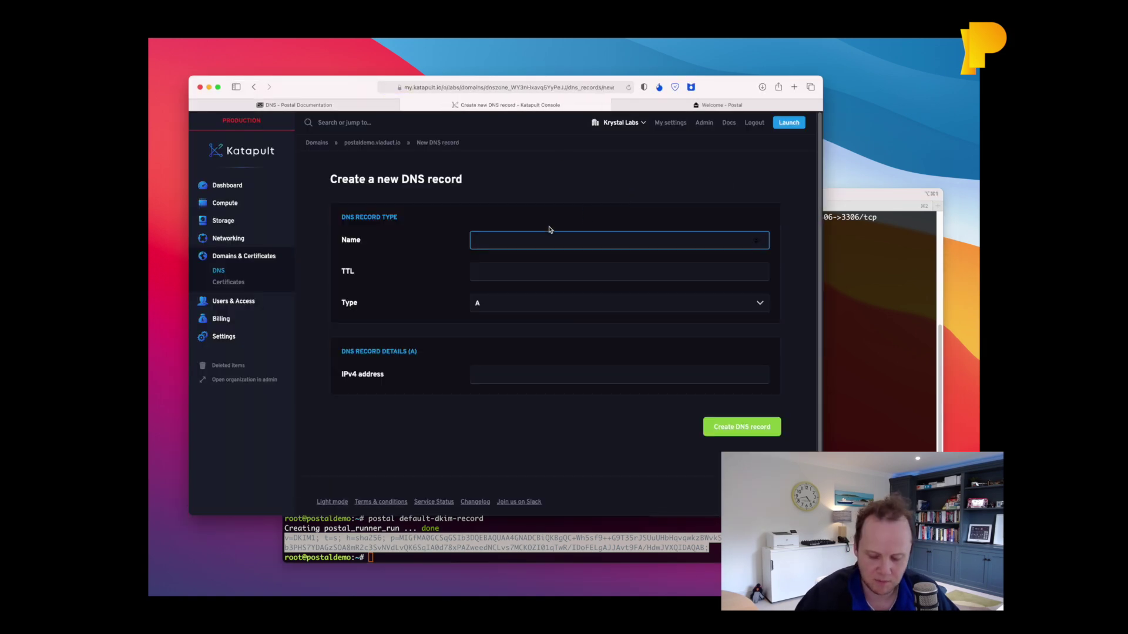
text(postal._domainkey)
key(Tab)
key(shift+Tab)
key(shift+Tab)
text(.rp)
key(Tab)
key(Tab)
key(t)
key(Tab)
key(super+v)
key(Return)
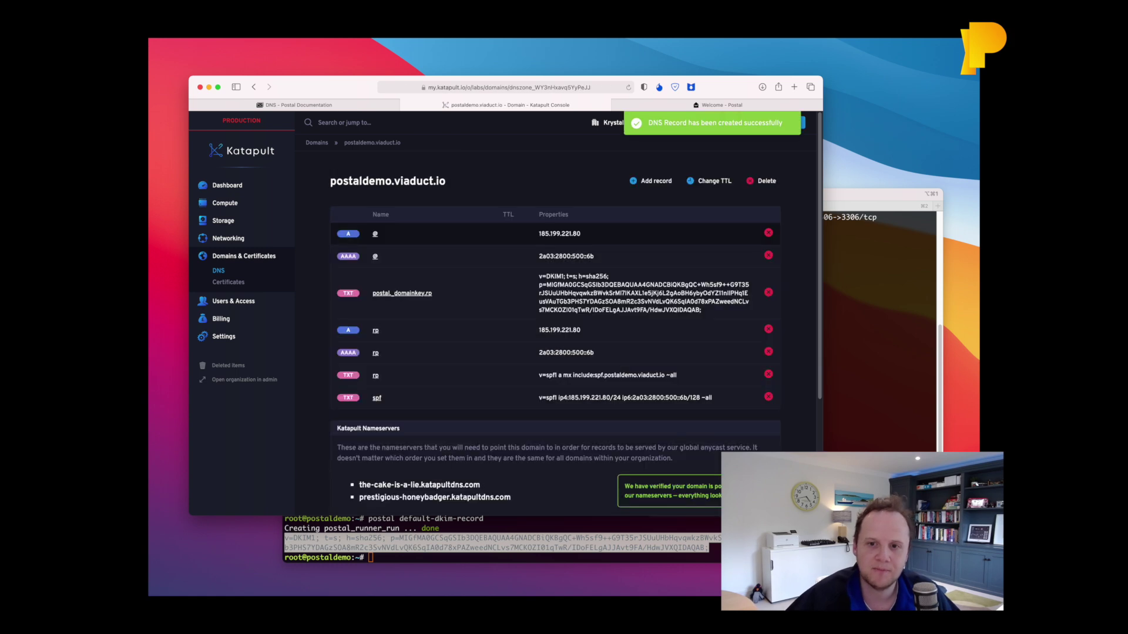
Look up the route domain hostname in the Postal DNS documentation.
click(297, 105)
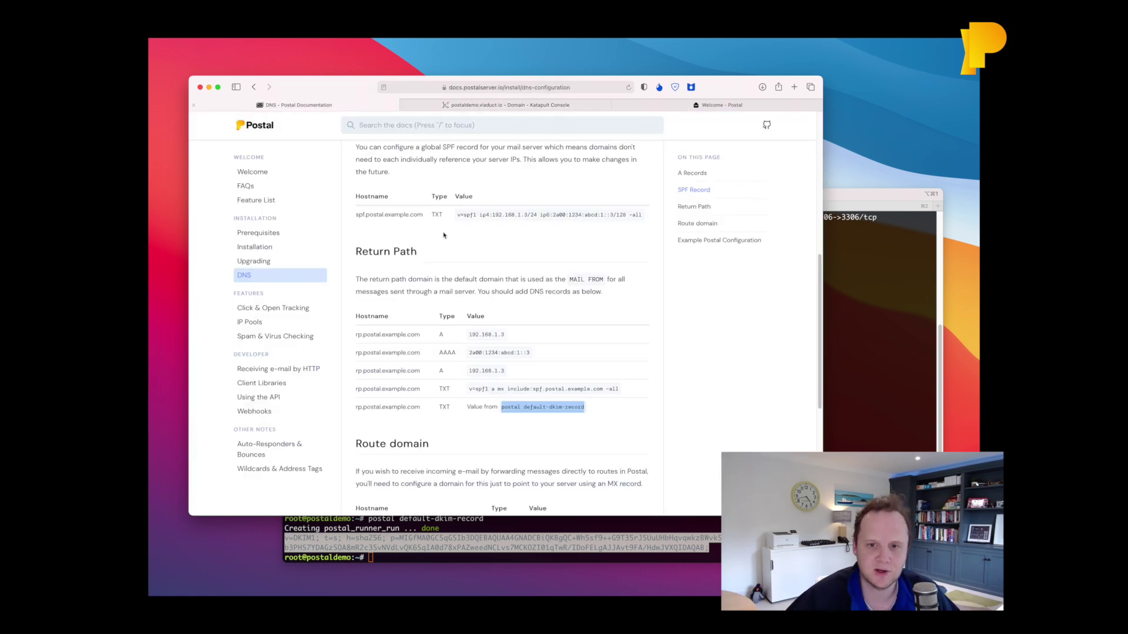
scroll(550, 382, down, 5)
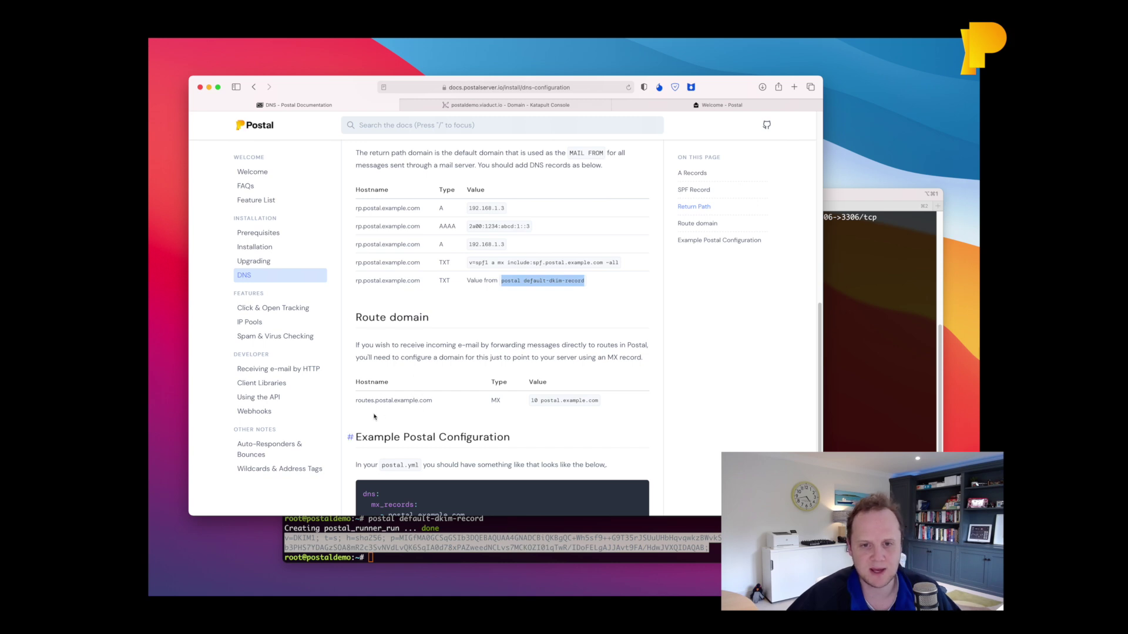
double_click(397, 400)
click(397, 400)
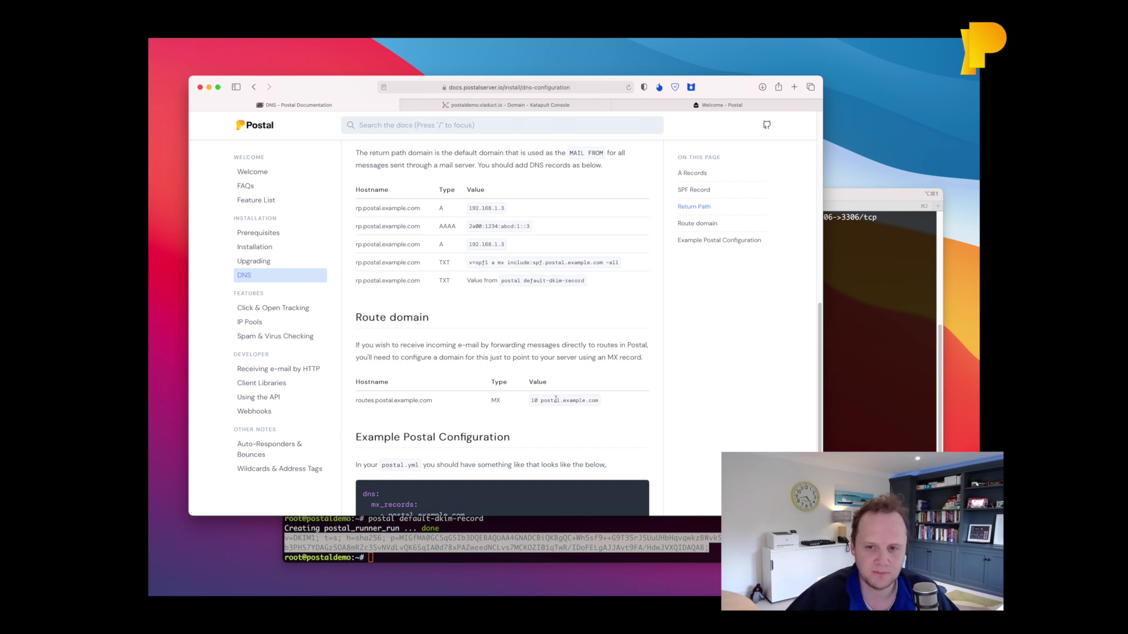
click(477, 107)
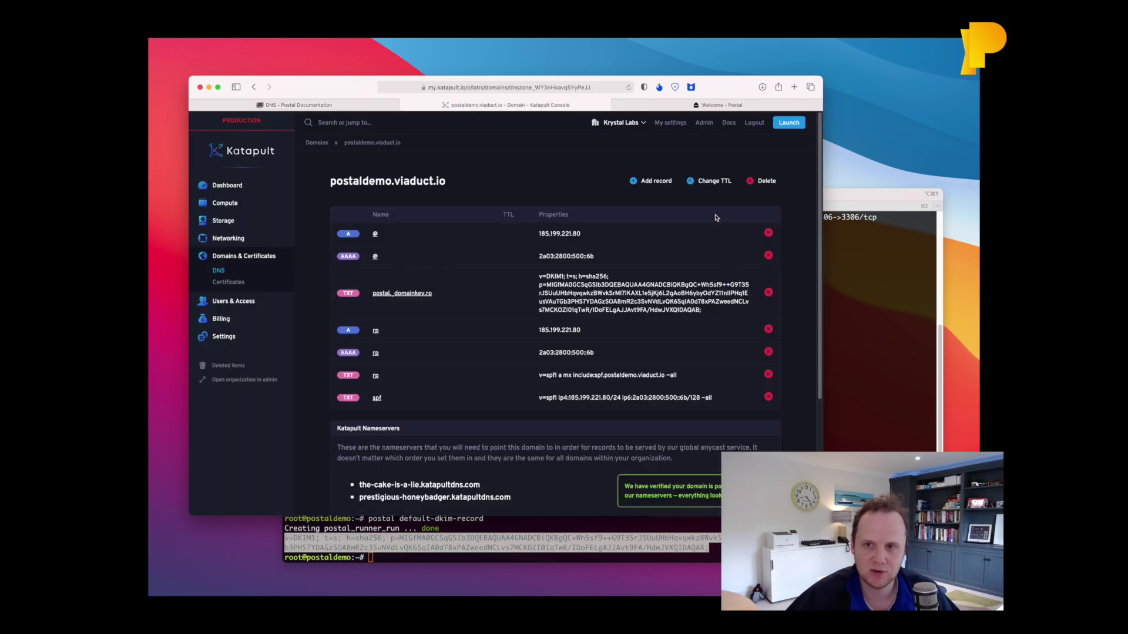
Create a routes MX record with priority 10 pointing to postaldemo.viaduct.io.
click(650, 181)
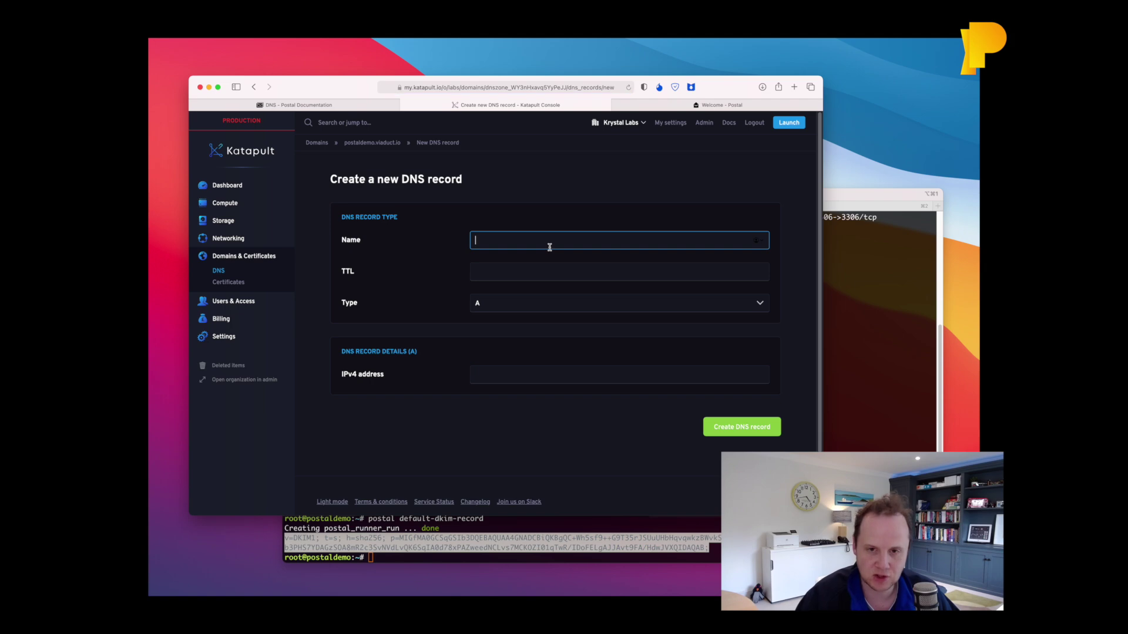
text(routes)
key(Tab)
key(m)
key(Tab)
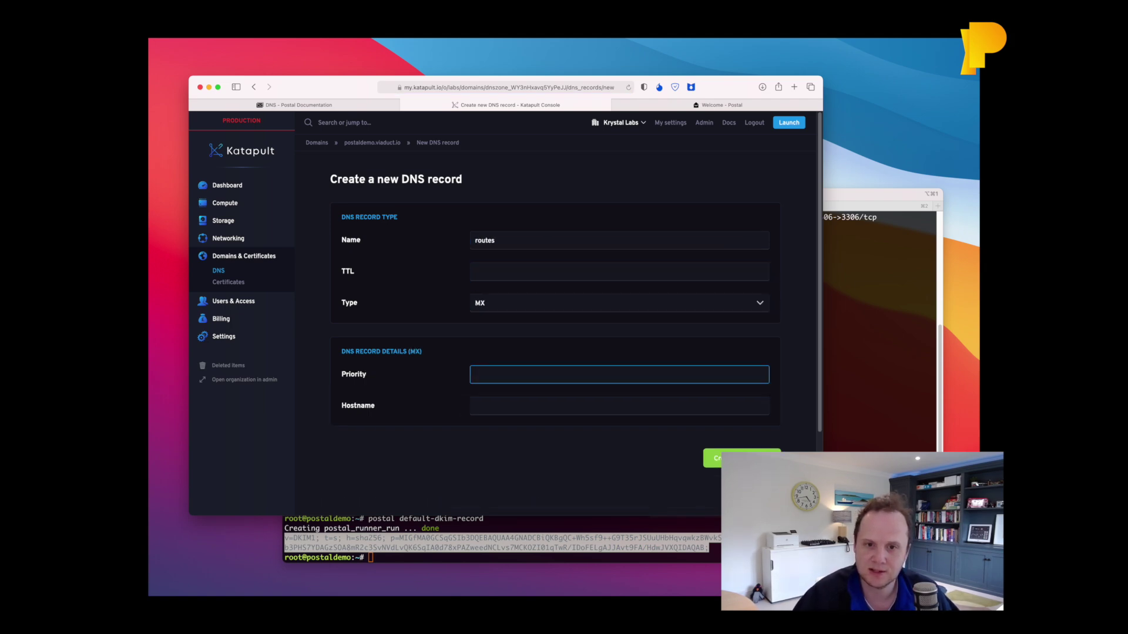
text(10)
key(Tab)
key(ctrl+shift+Tab)
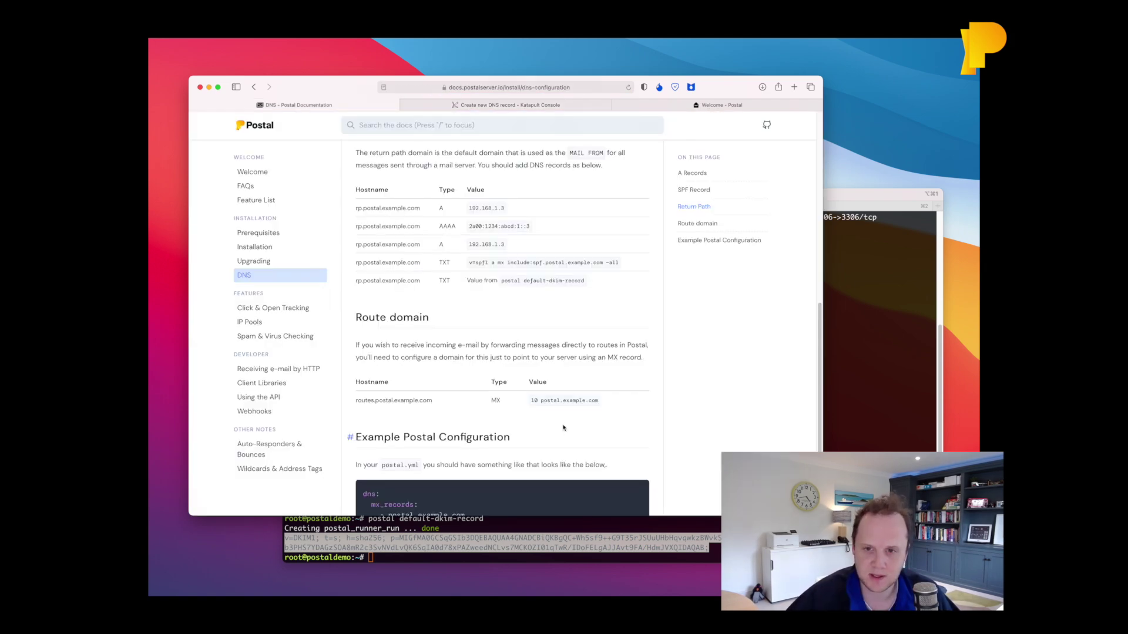
key(ctrl+Tab)
text(postaldem)
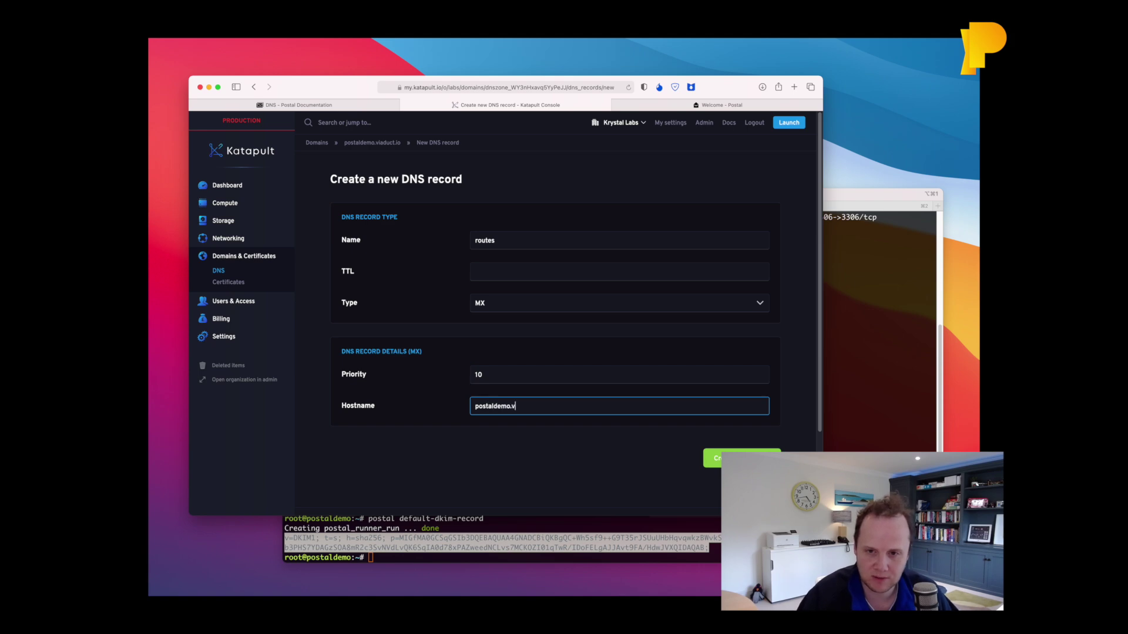
text(o.viaduct.io)
key(Return)
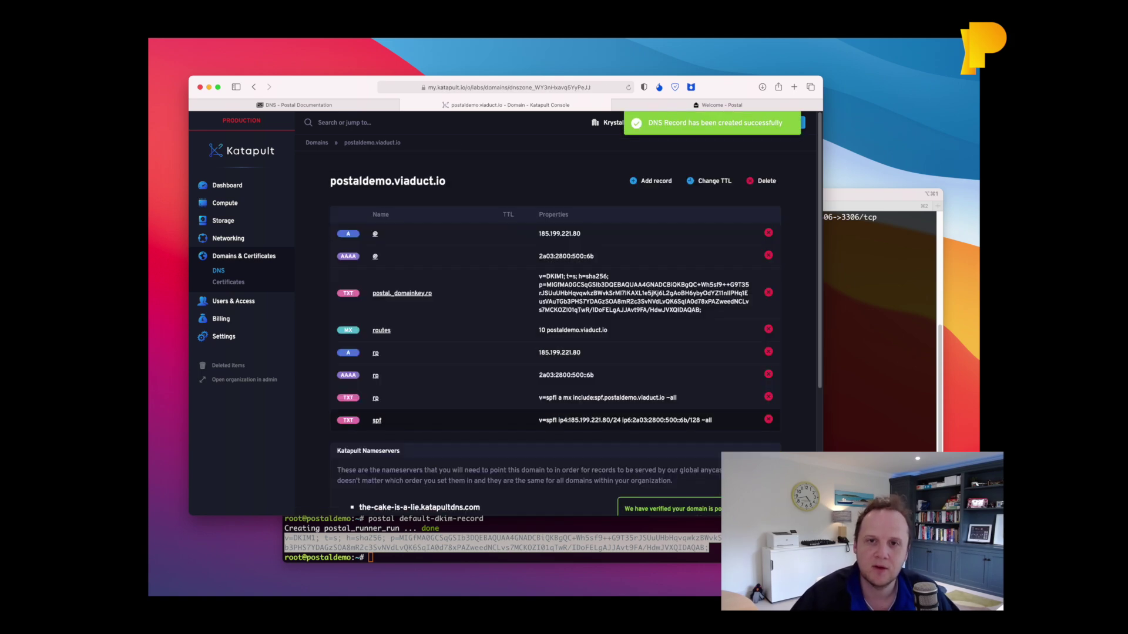
key(ctrl+shift+Tab)
scroll(547, 419, down, 5)
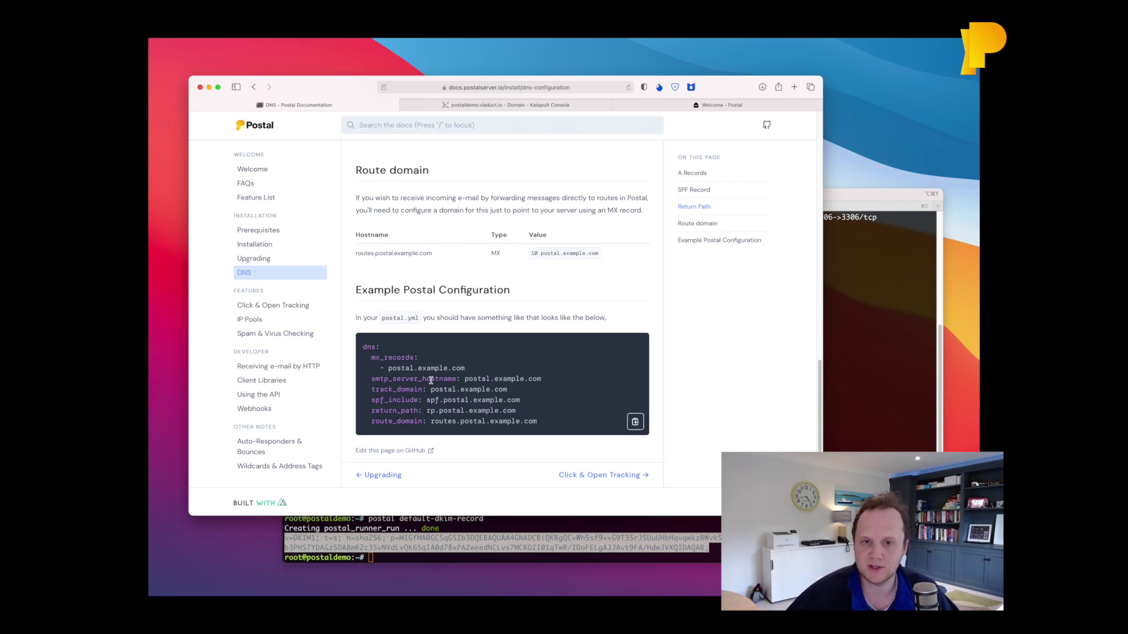
Clear the terminal and run telnet postaldemo.viaduct.io 25, getting Postal's 220 ESMTP banner.
click(505, 104)
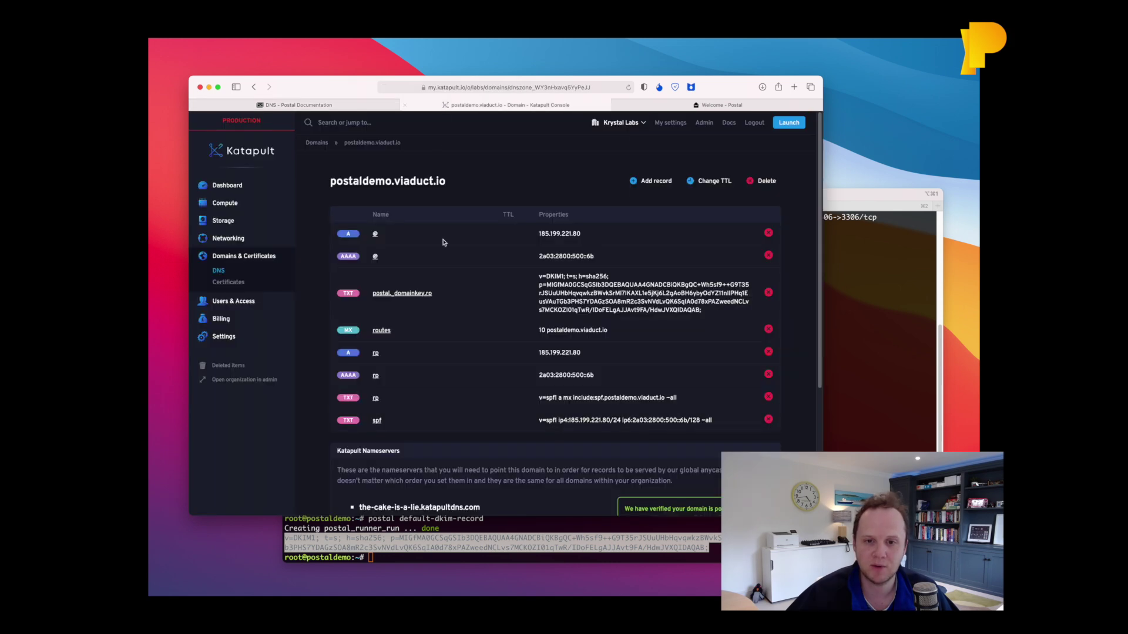
click(347, 105)
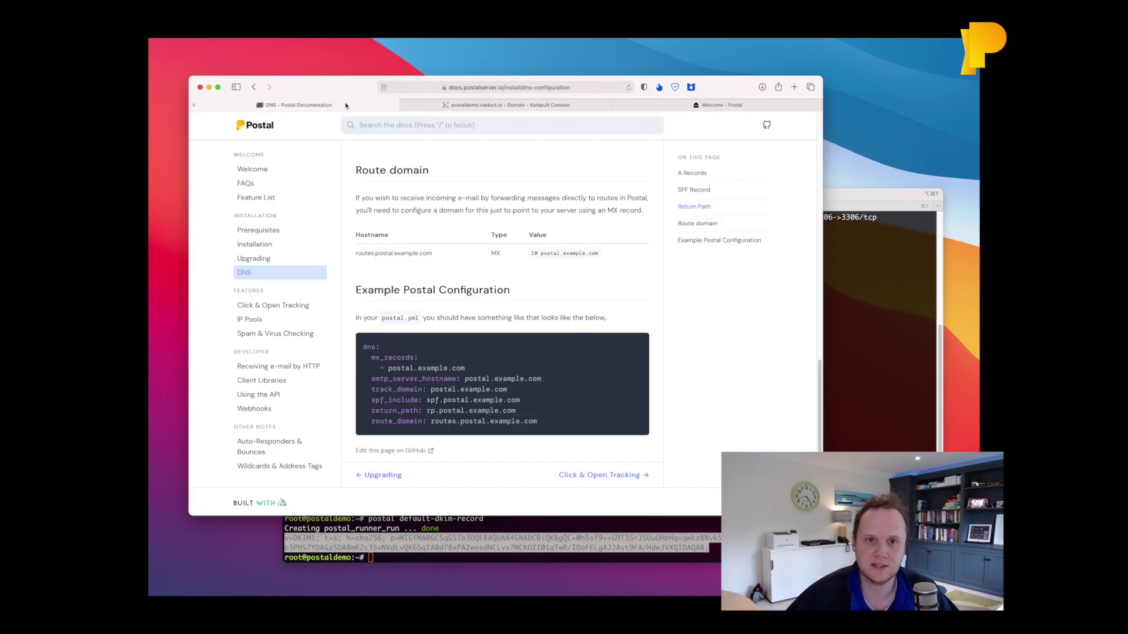
click(643, 106)
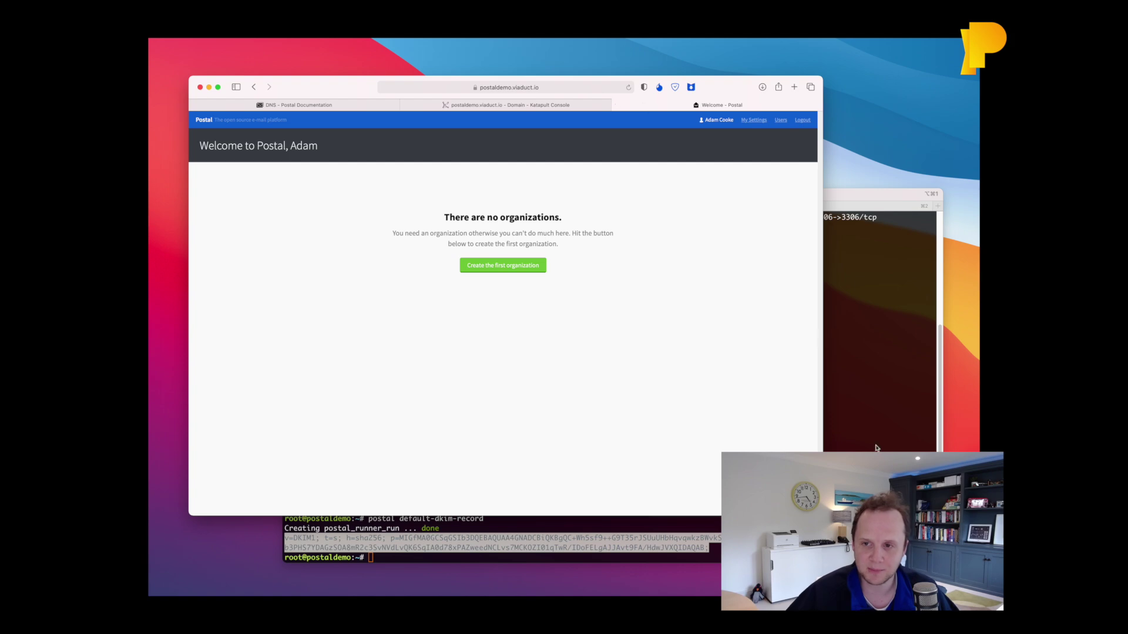
click(851, 423)
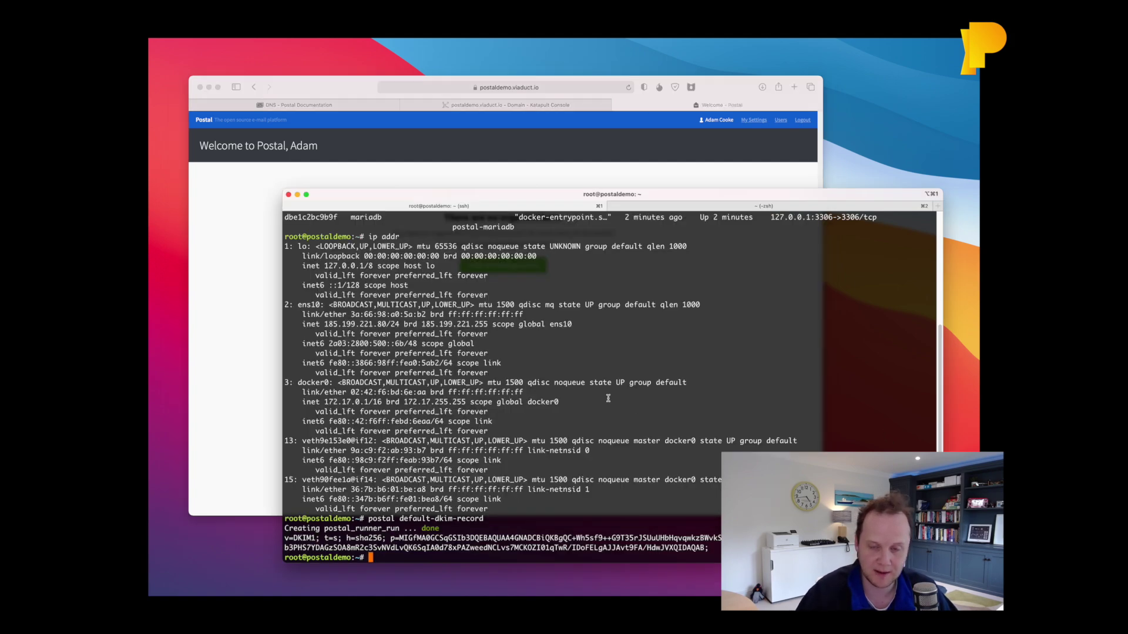
key(super+k)
key(super+Tab)
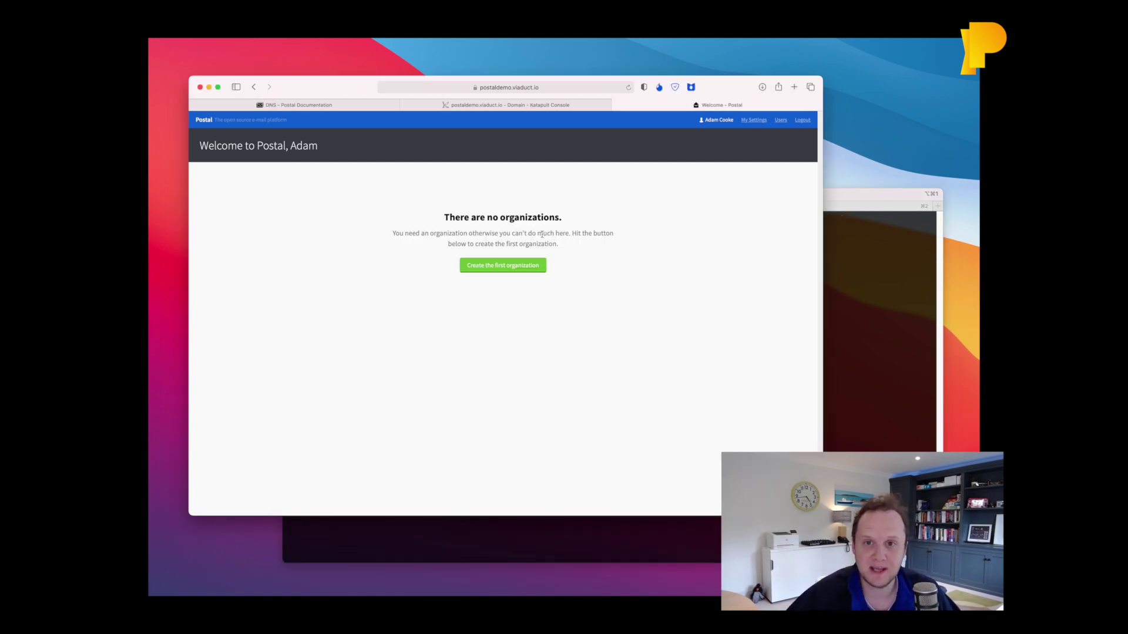
click(851, 305)
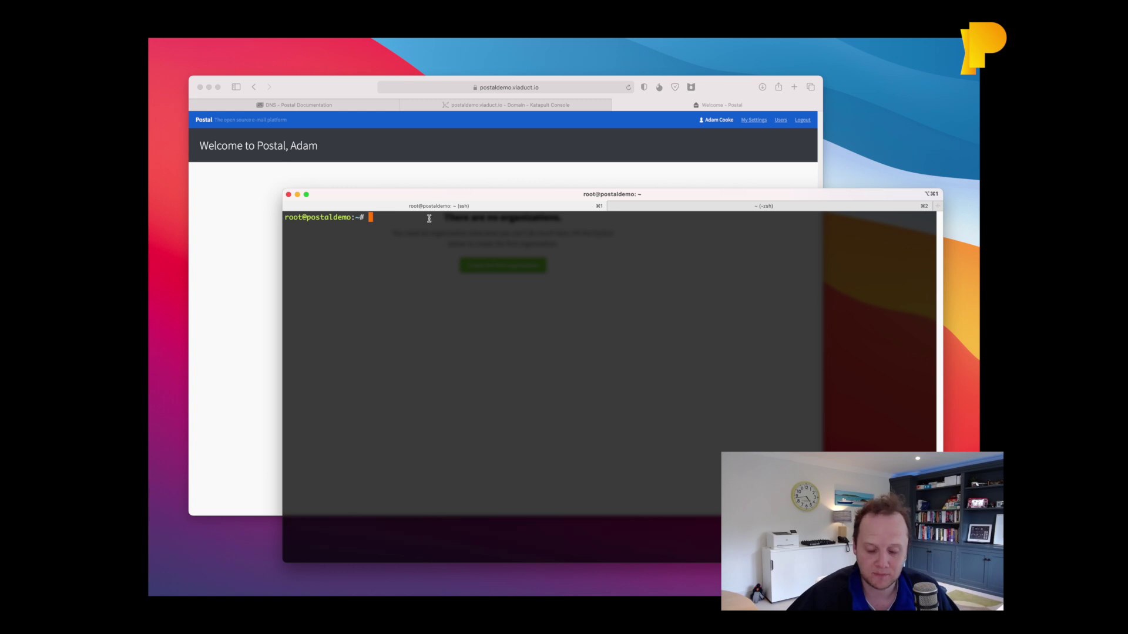
text(telnet postaldemo.viaduct.io 25)
key(Return)
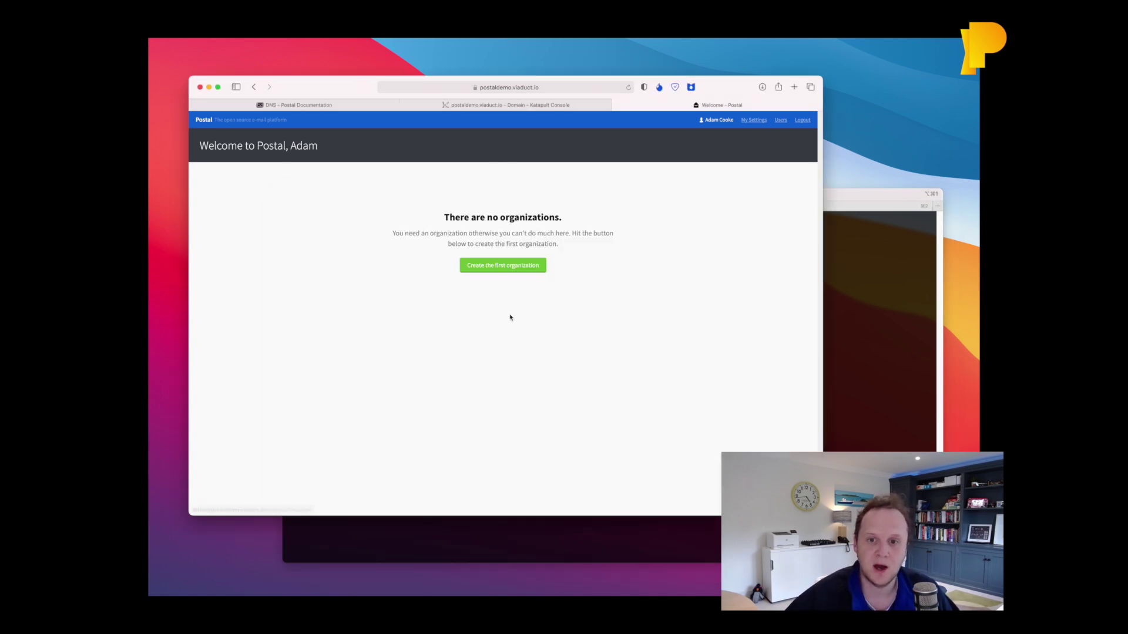
Create the Example organization and a mail server named Test Server.
click(496, 266)
text(Example)
click(456, 323)
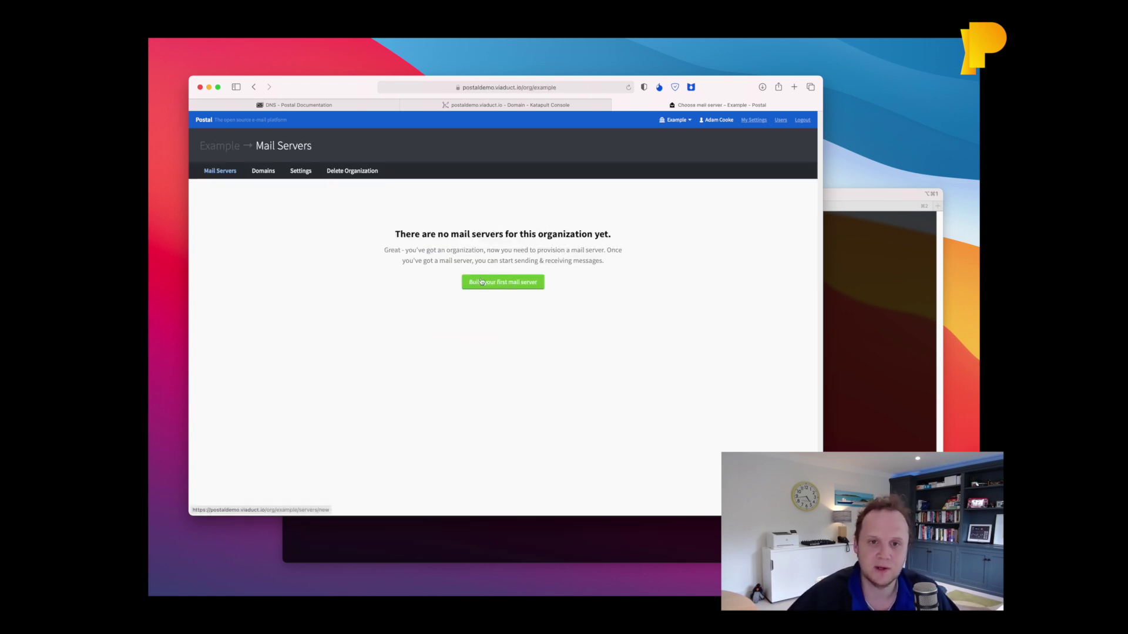
click(468, 280)
text(Test Server)
key(Return)
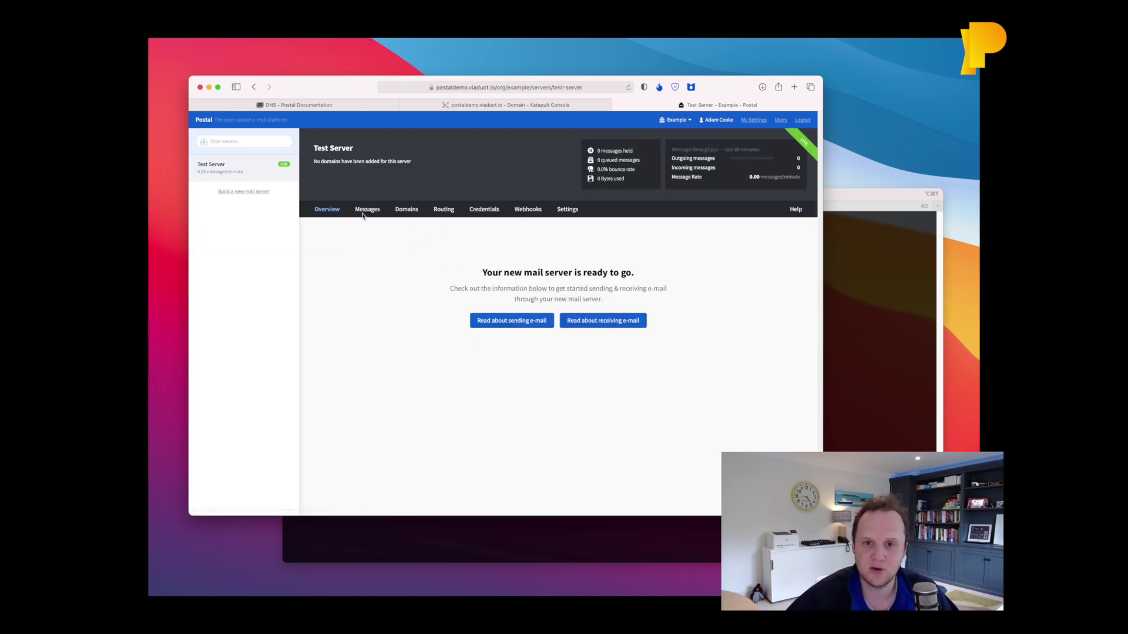
Add the example.com domain to Test Server and review its DNS Setup page.
click(405, 210)
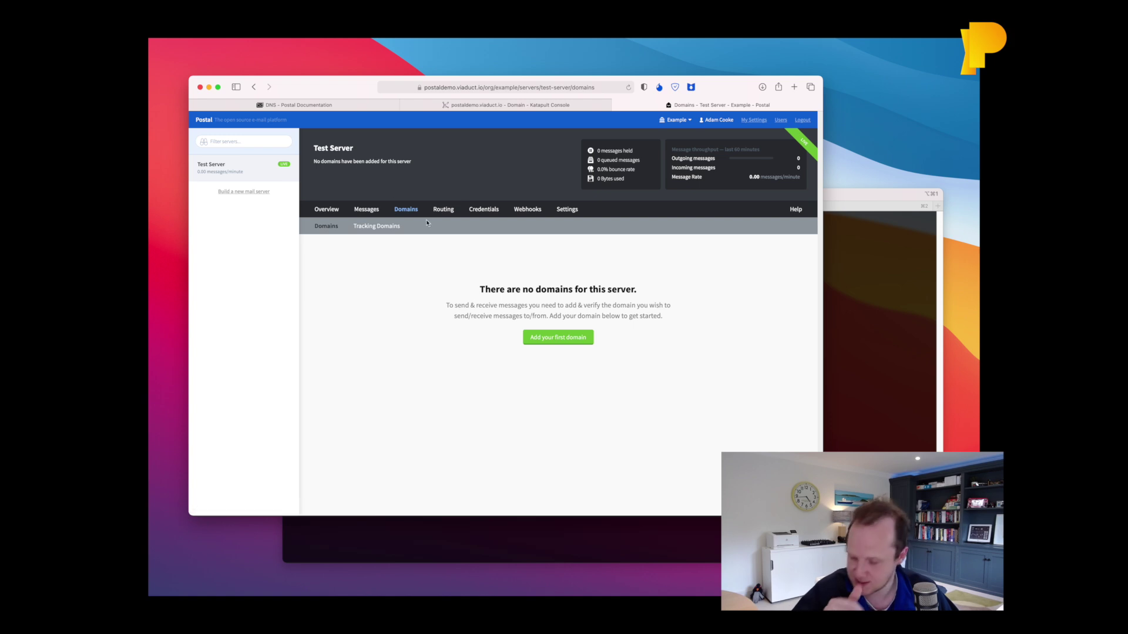
click(585, 337)
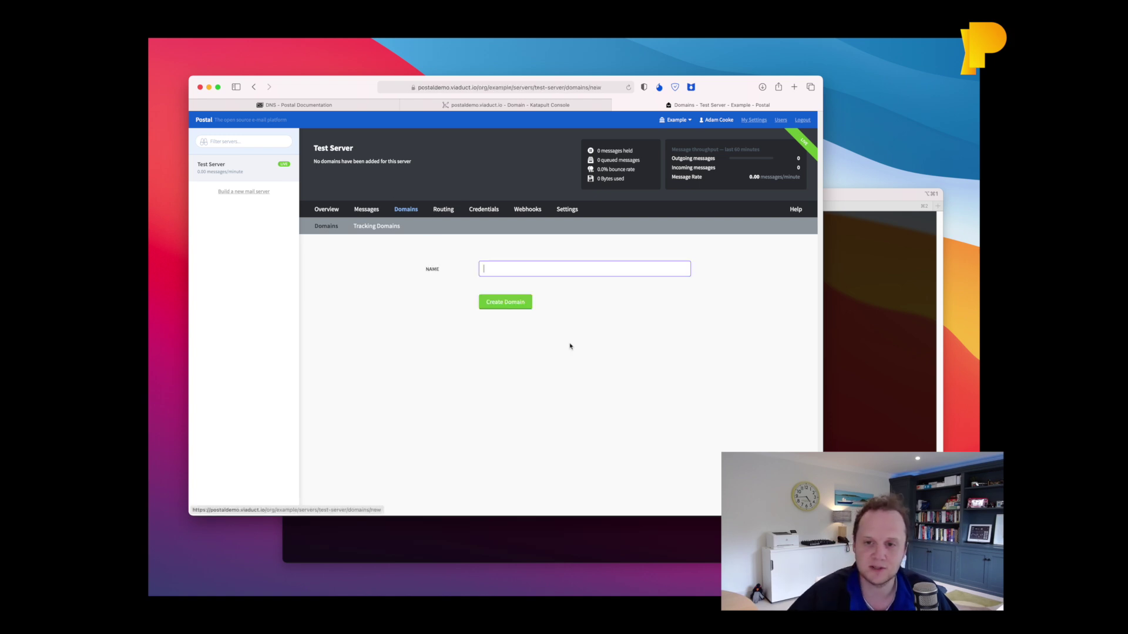
text(example.com)
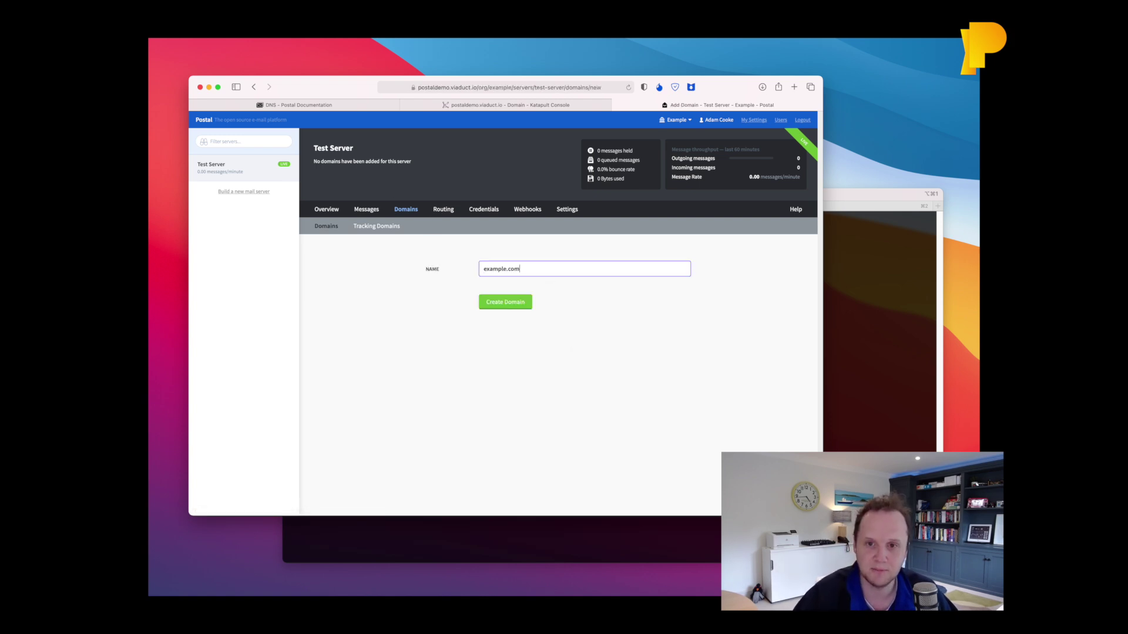
key(Return)
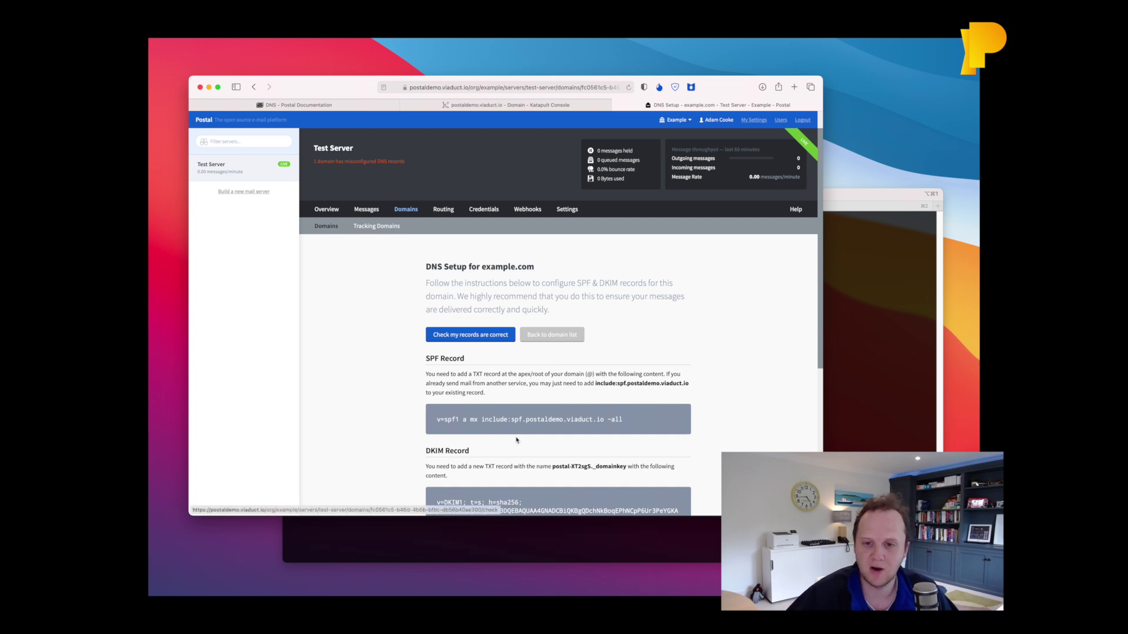
scroll(526, 417, down, 4)
scroll(485, 405, up, 4)
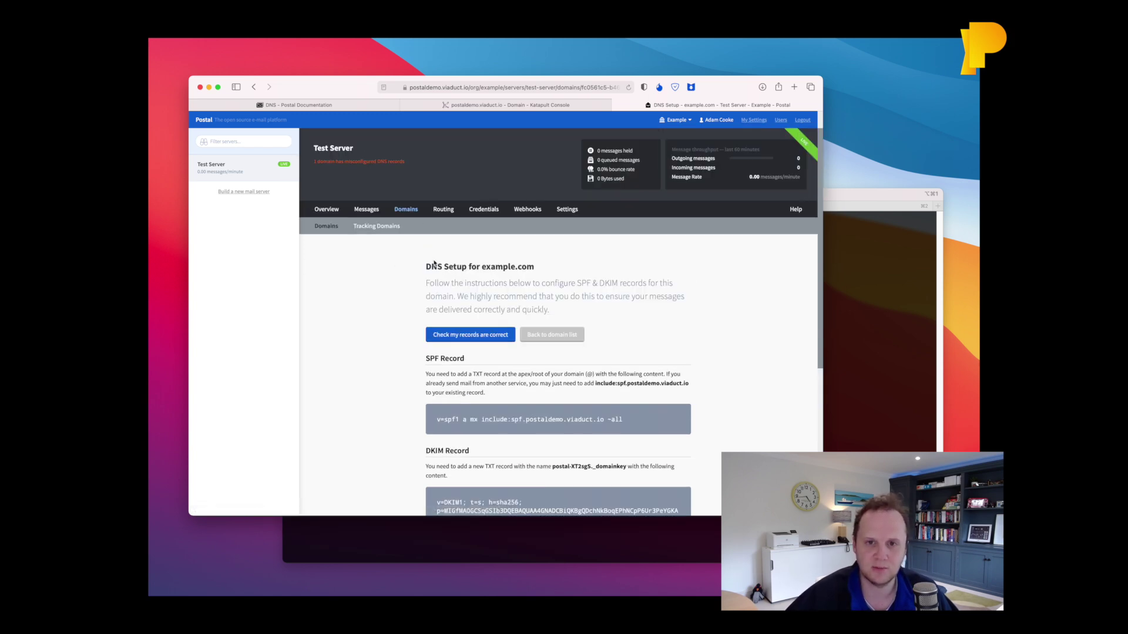
click(441, 211)
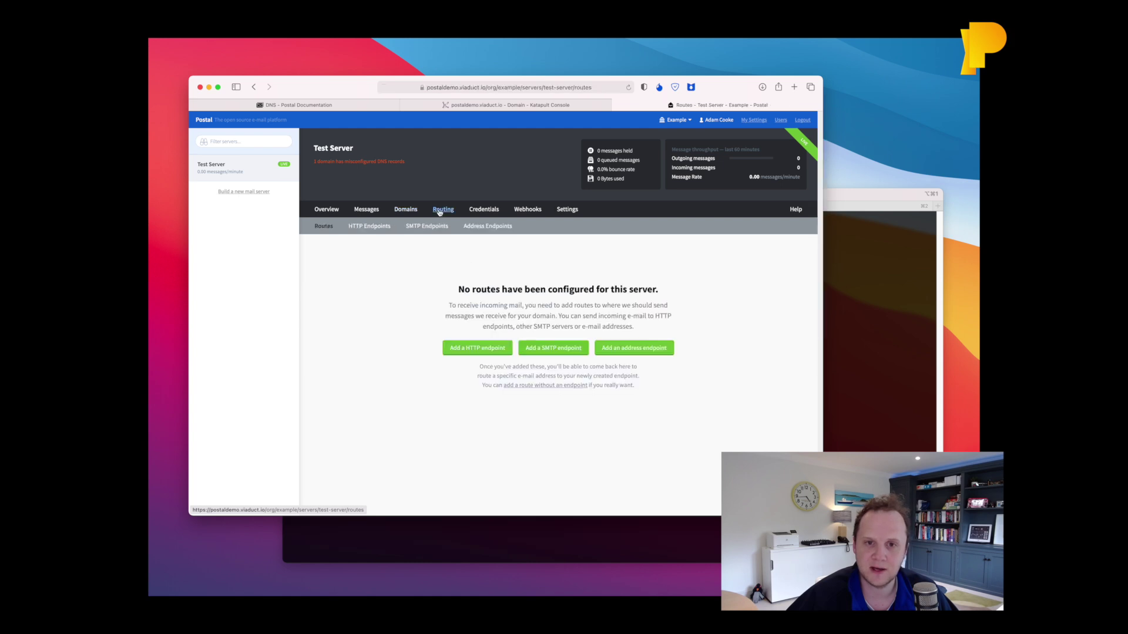
click(537, 386)
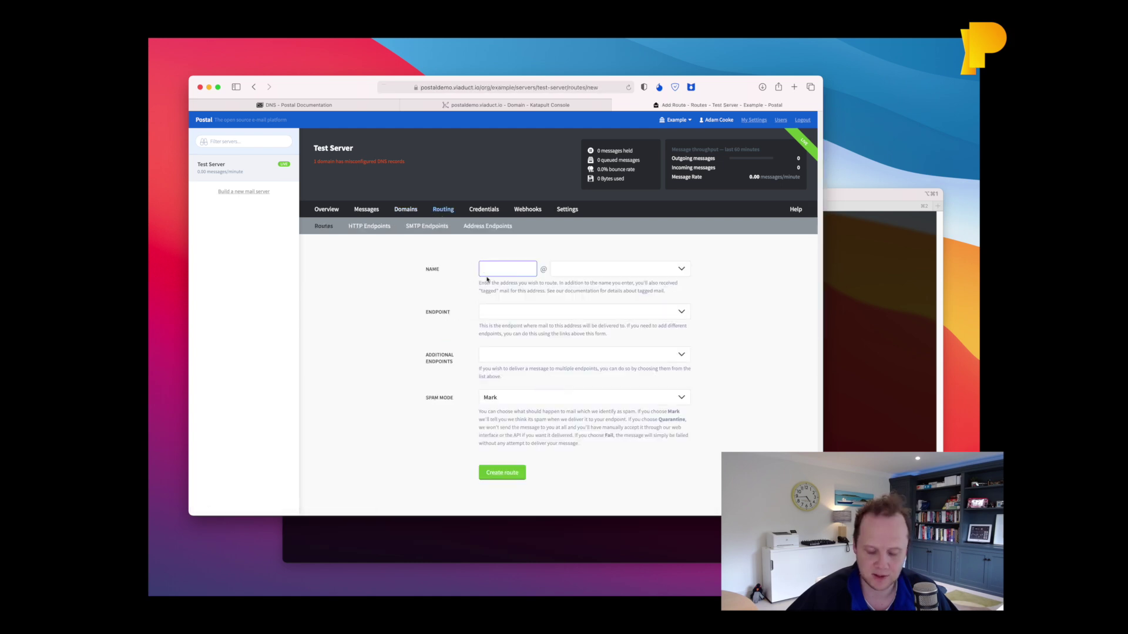
text(test)
key(Tab)
key(Tab)
click(497, 311)
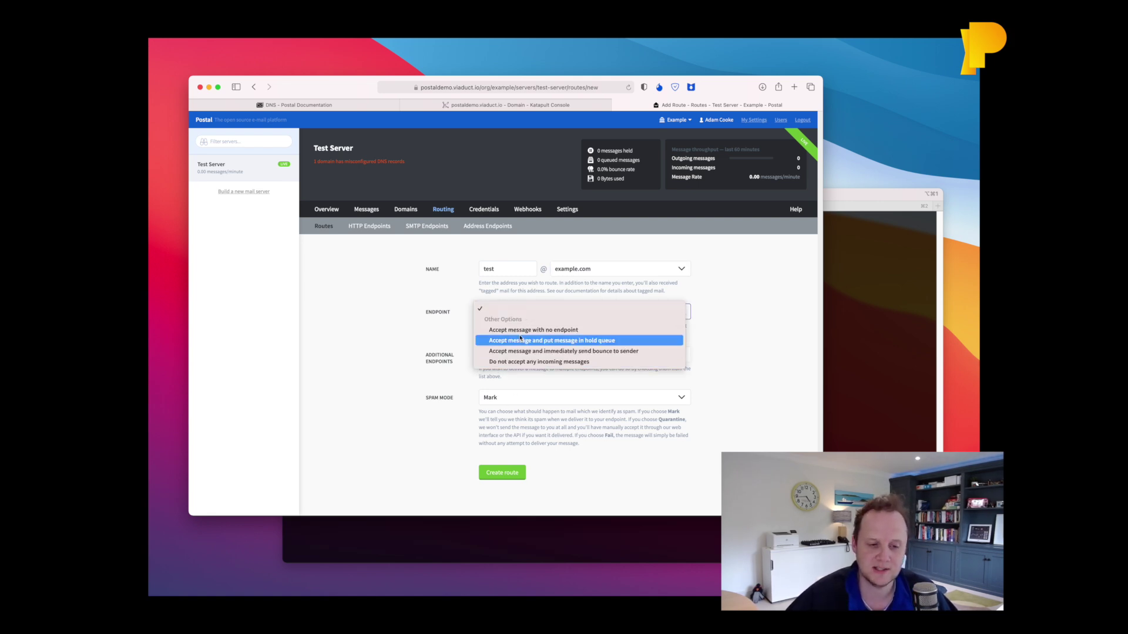
click(549, 331)
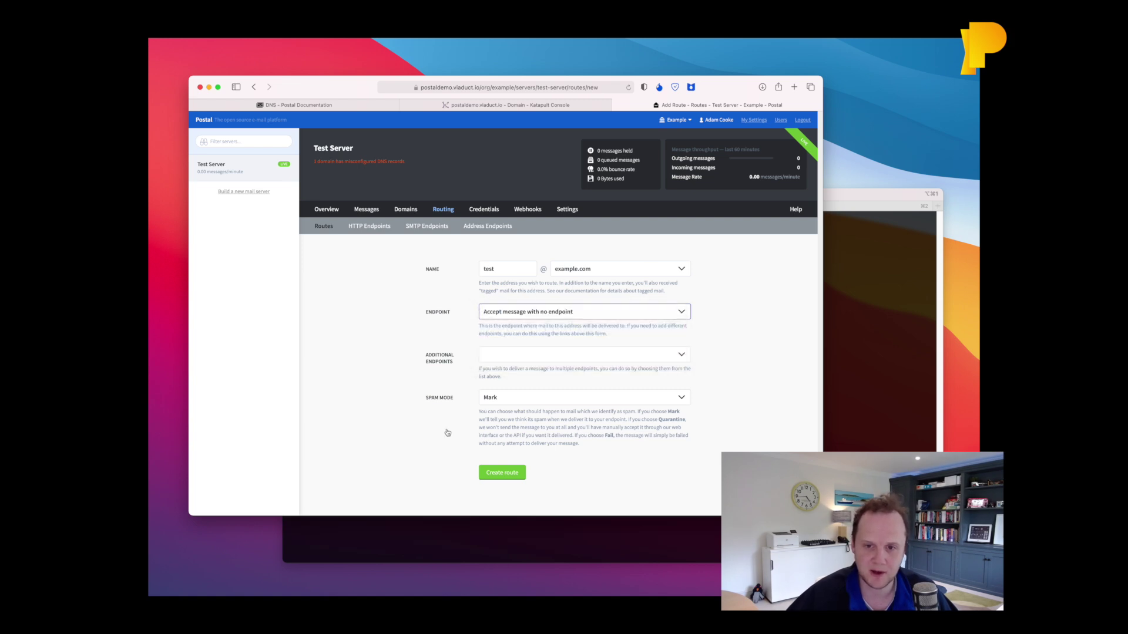
click(503, 474)
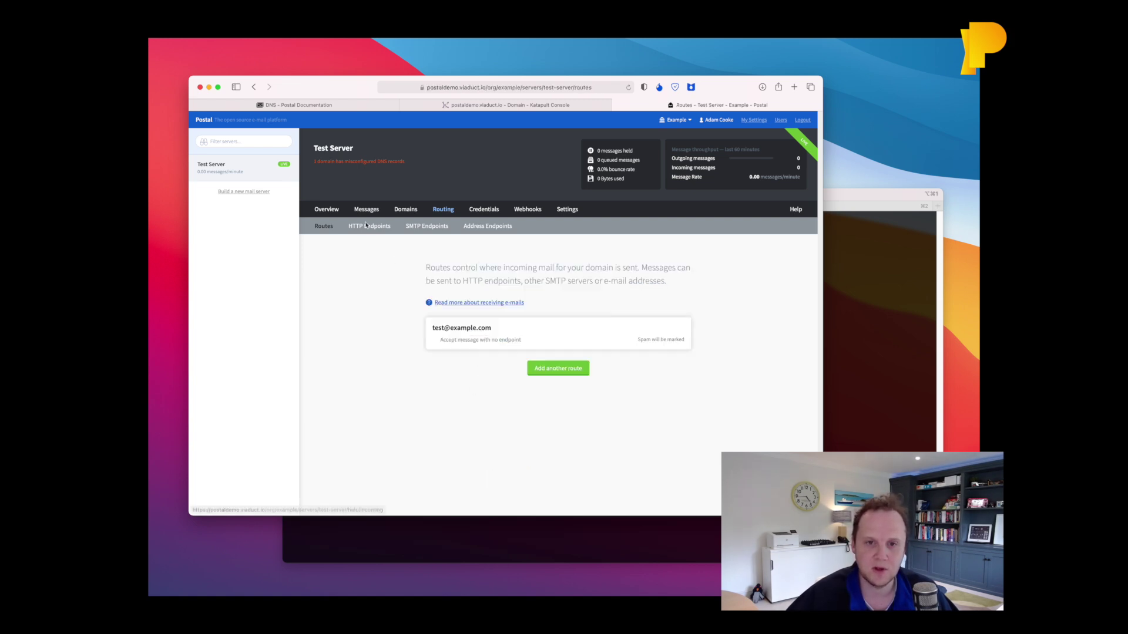
Return to the server overview, then greet the SMTP server with HELO in the telnet session.
click(327, 211)
click(904, 299)
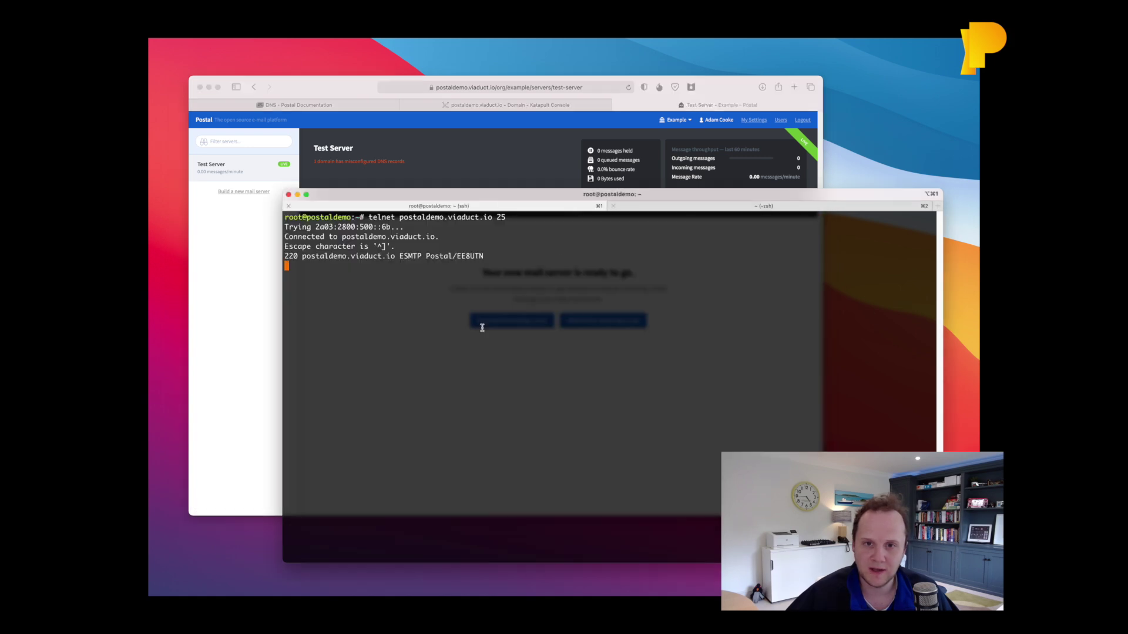
text(HELO)
key(Return)
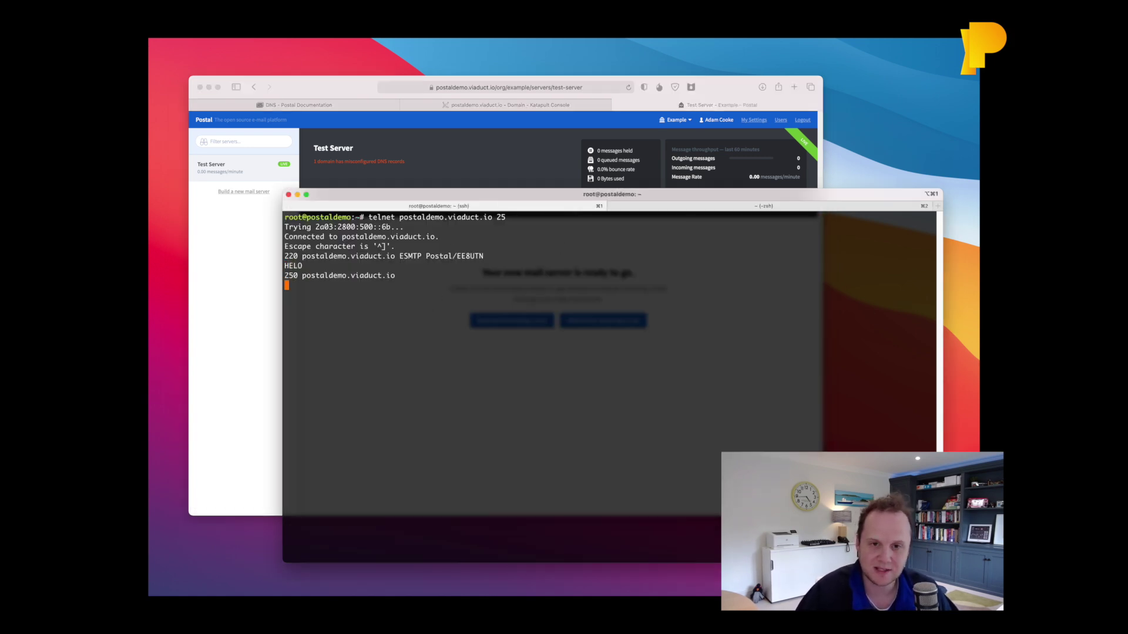
text(mail to: )
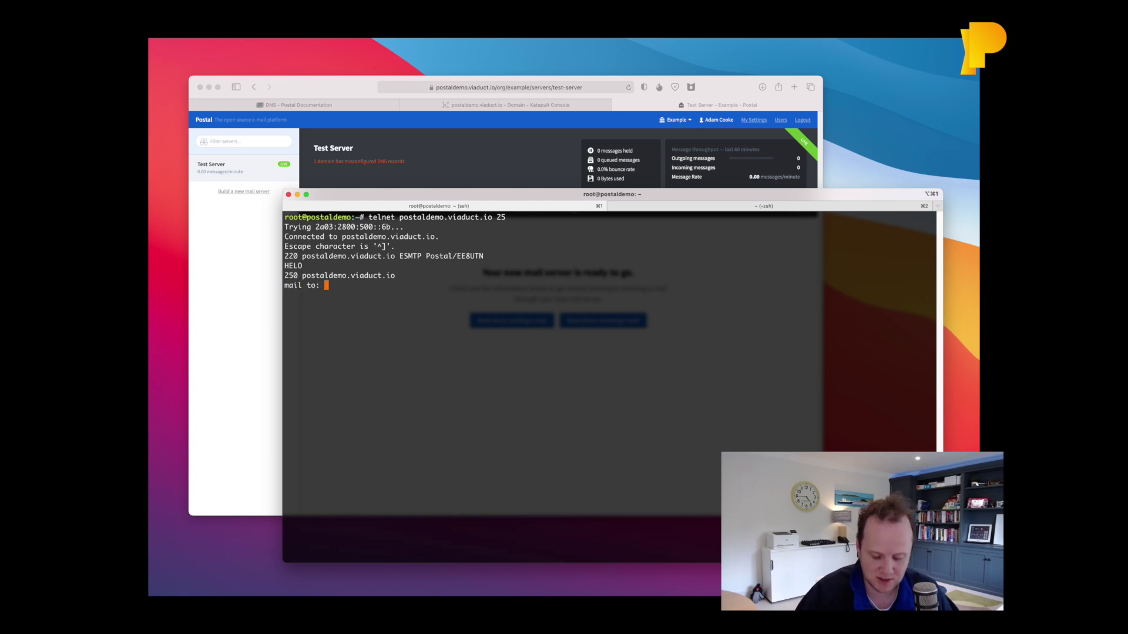
key(Return)
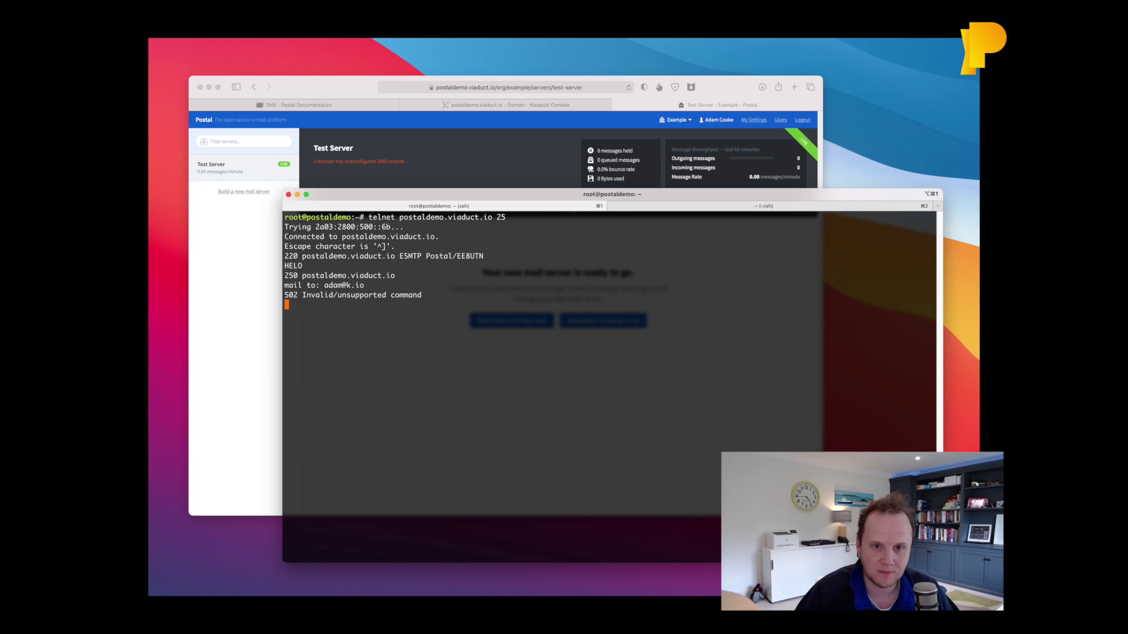
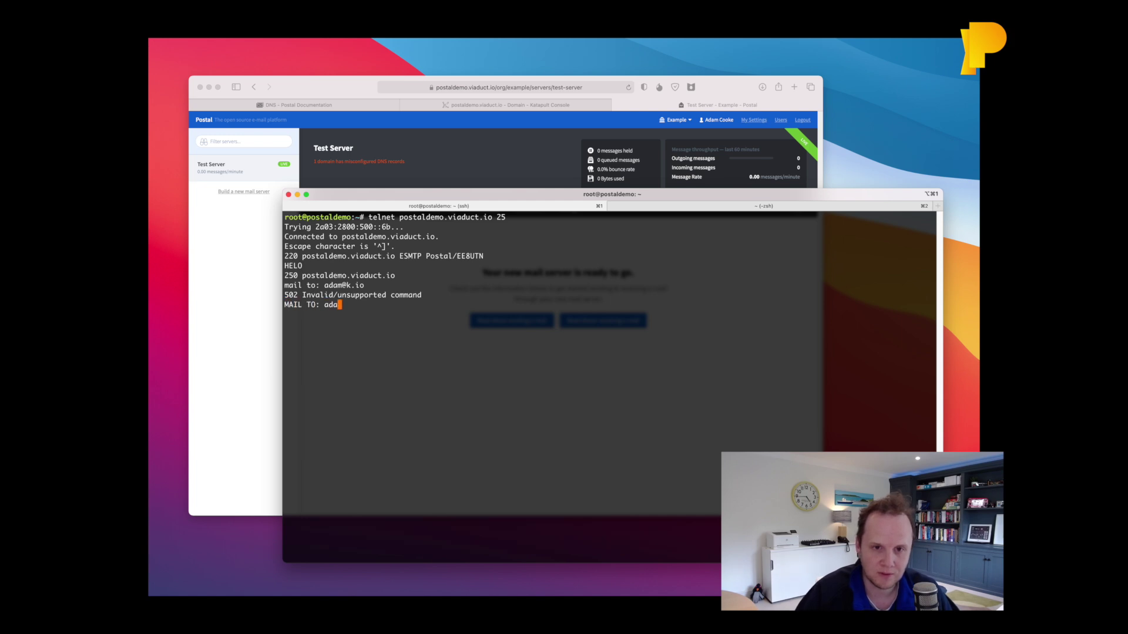
key(Return)
key(Return)
text(RCPT TO: test@example.com)
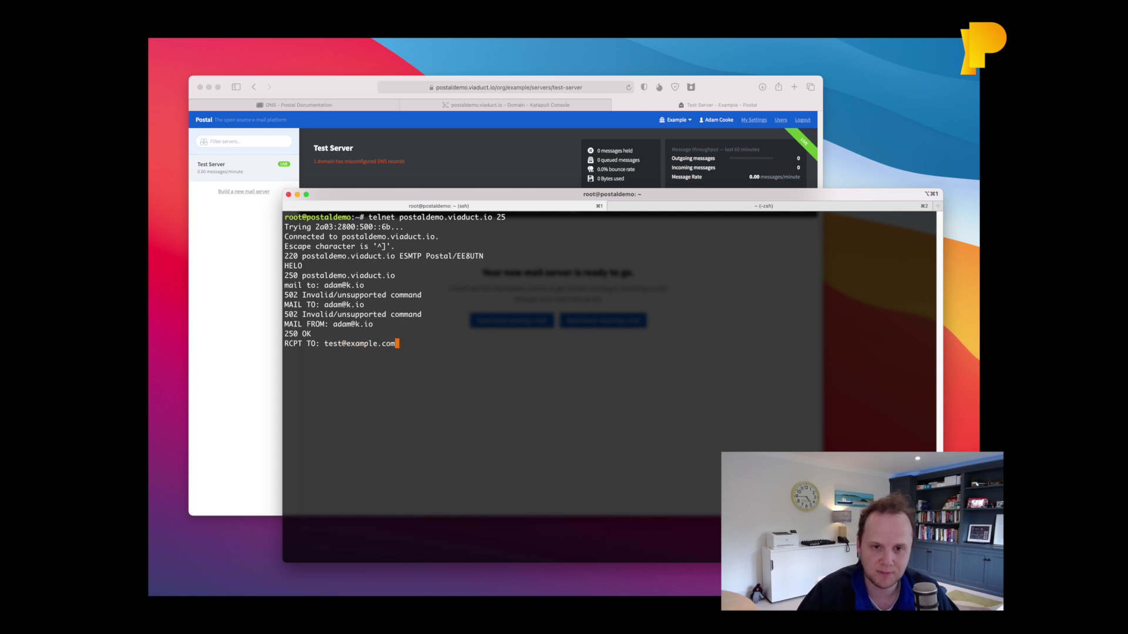
key(Return)
text(DATA)
key(Return)
Enter the From, To and 'Subject: This is just a test' headers and the body 'Hello there!'.
text(From: )
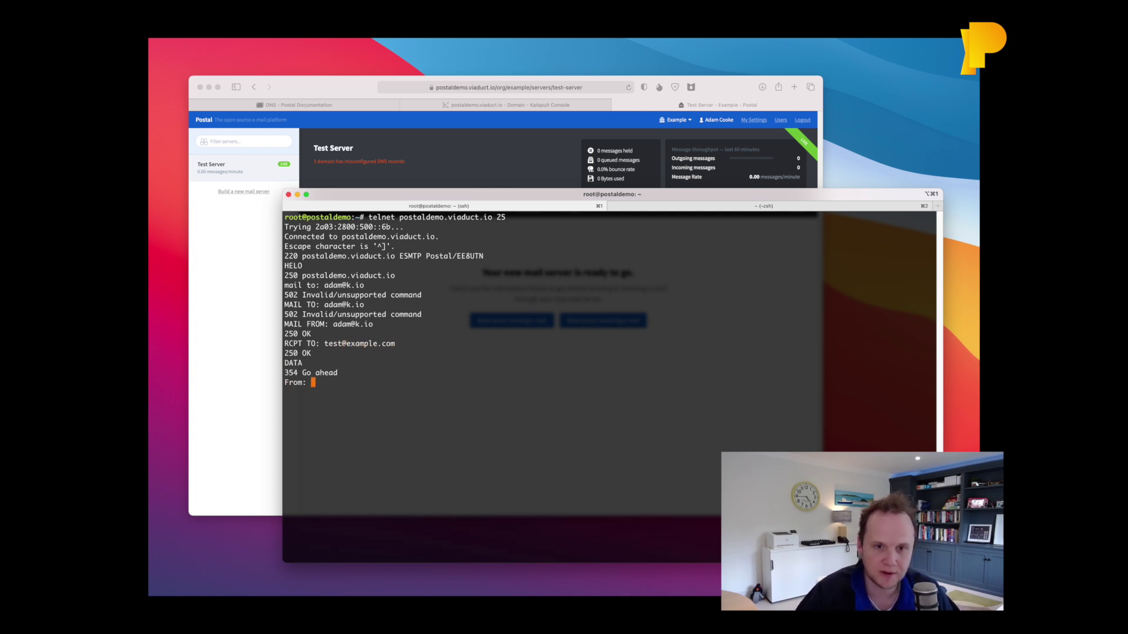
key(Return)
text(To: test@example.com)
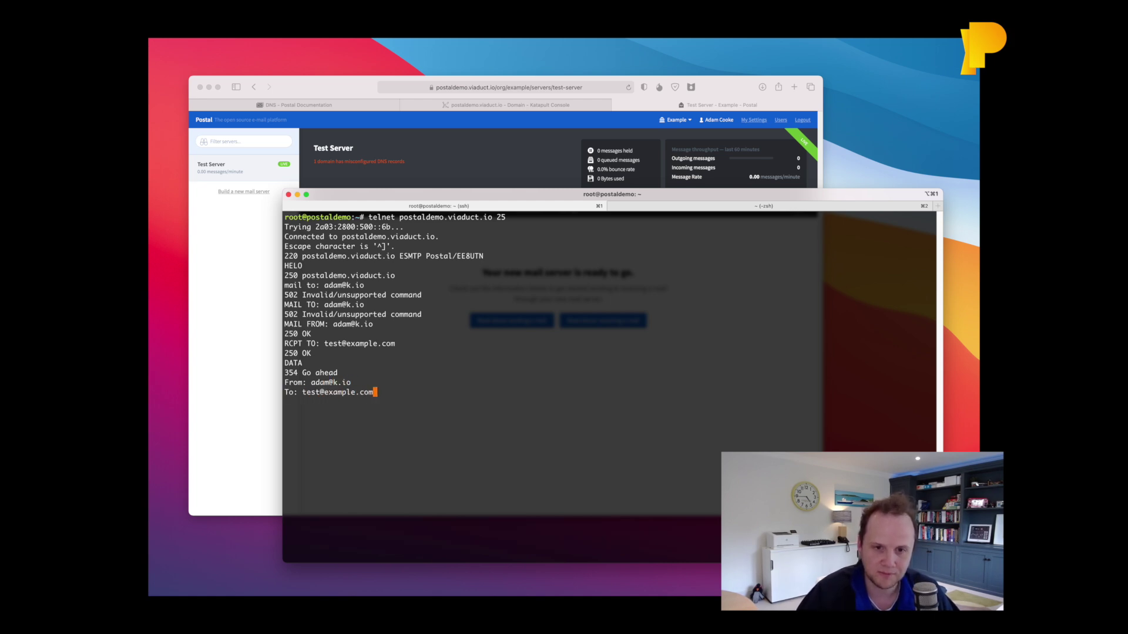
key(Return)
text(Subject)
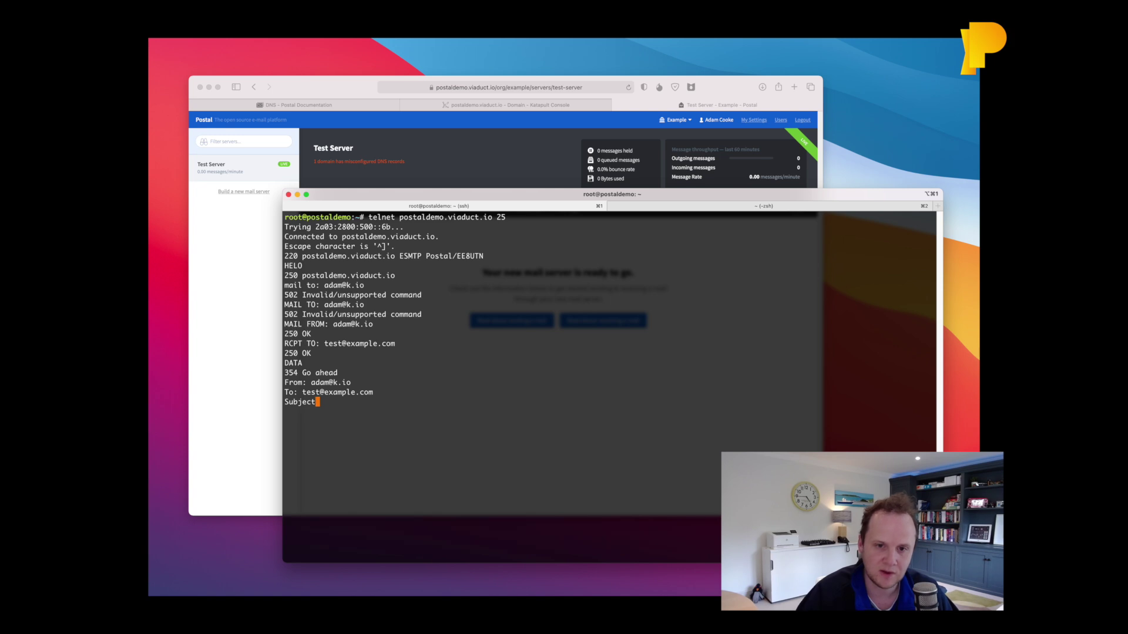
text(: This is just a test)
key(Return)
key(Return)
text(Hello there!)
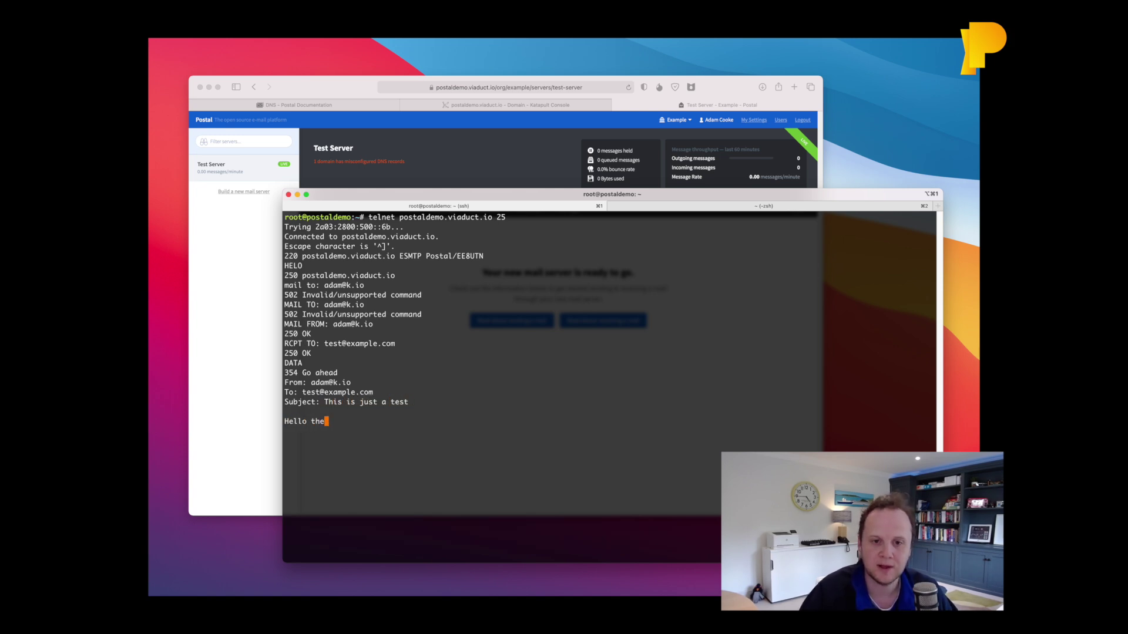
key(Return)
End the message with a lone '.', refresh Postal's overview and open the 'This is just a test' e-mail.
text(.)
key(Return)
key(super+Tab)
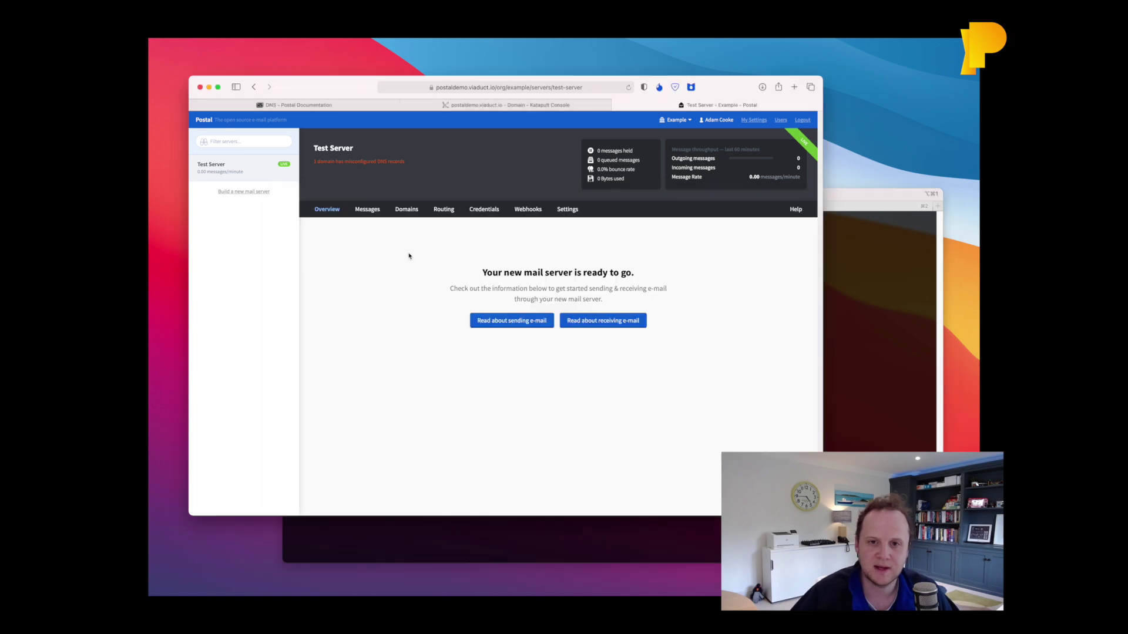
key(super+r)
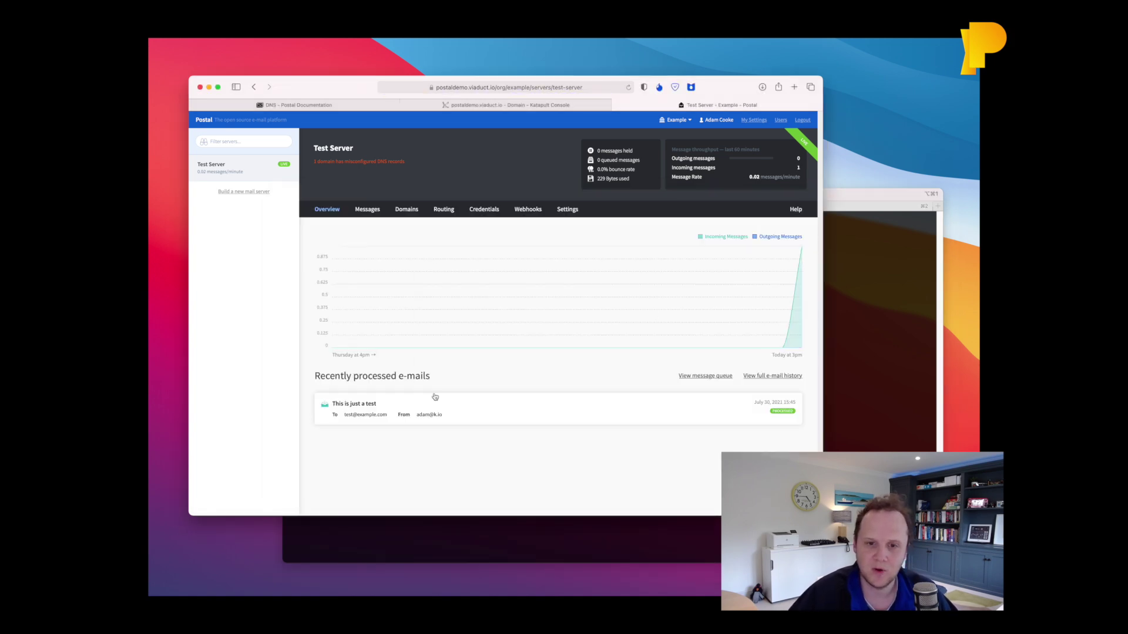
click(367, 418)
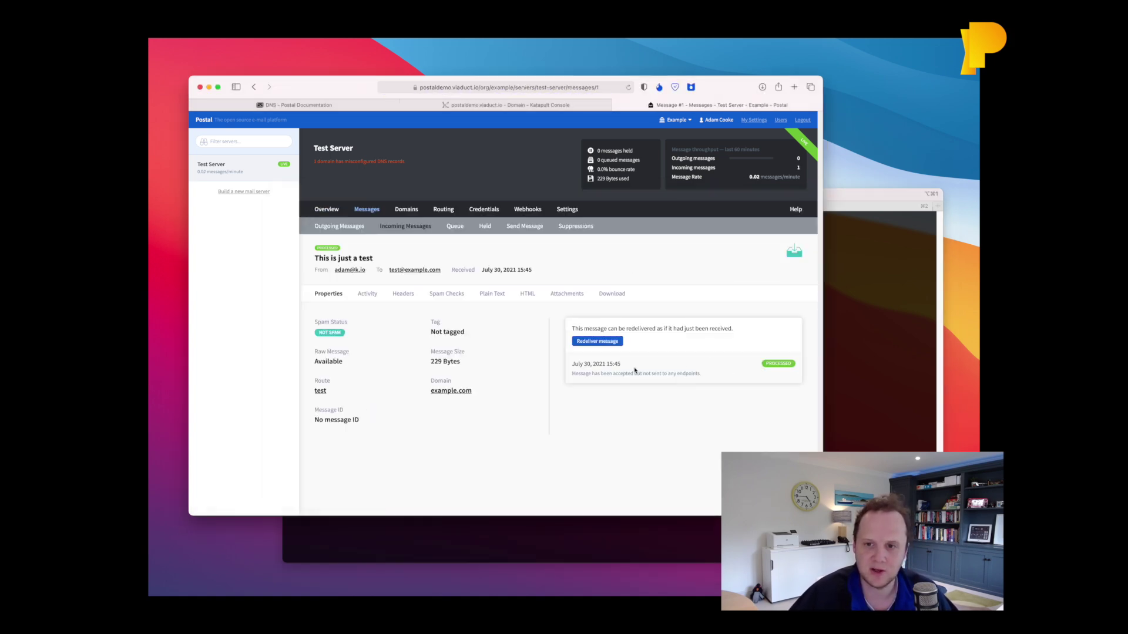
Review the message's status note, activity, headers, spam checks, HTML and plain-text bodies.
triple_click(665, 374)
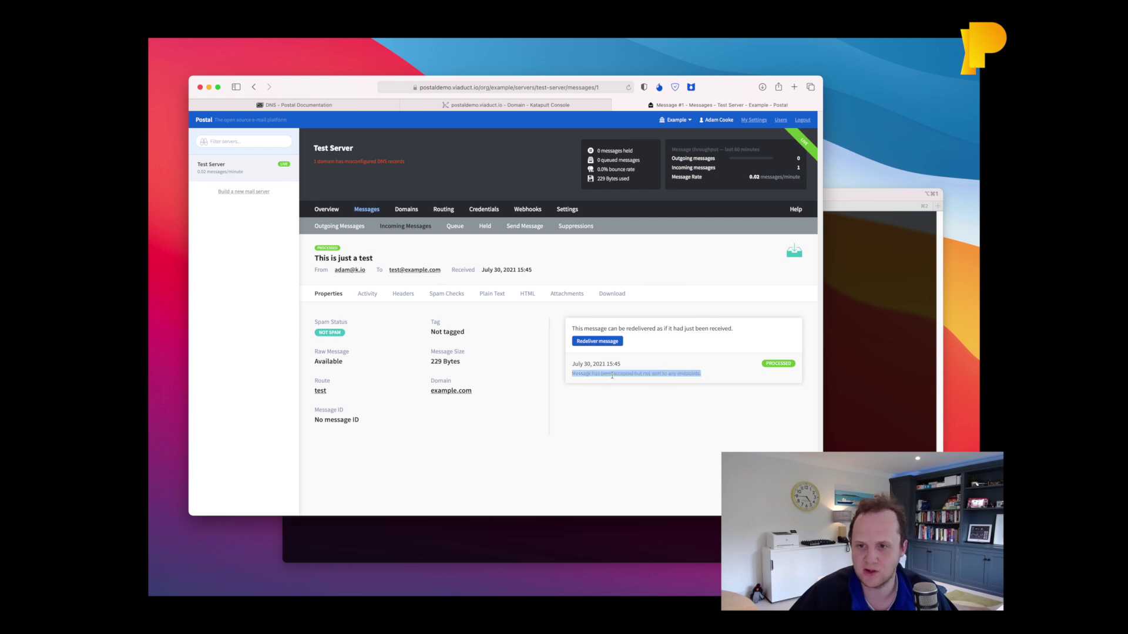
click(711, 387)
click(367, 294)
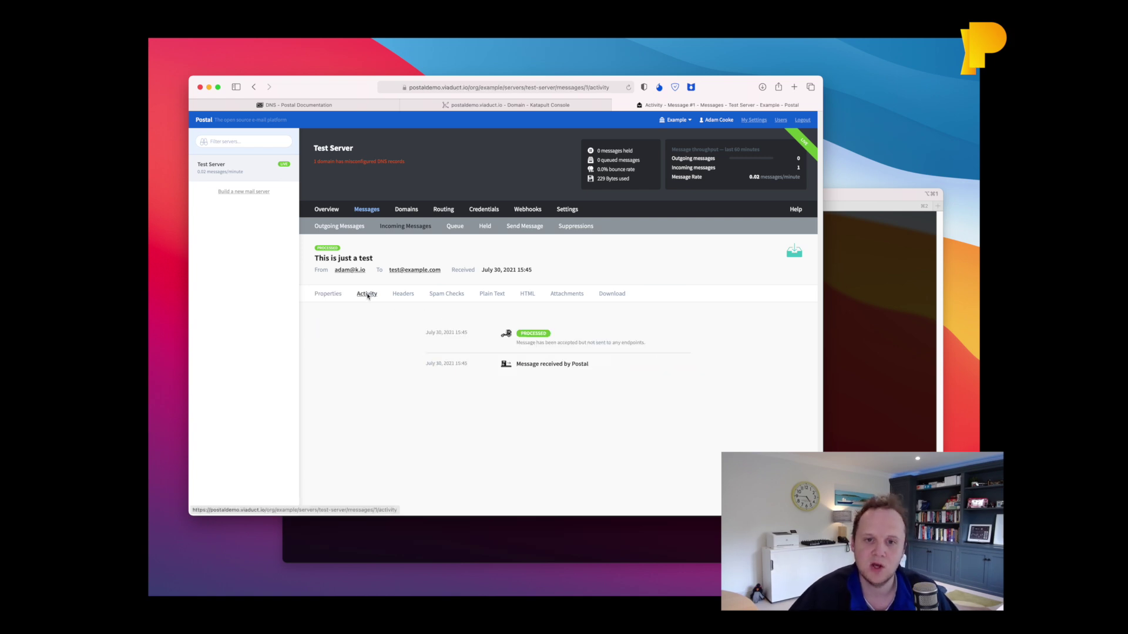
click(403, 293)
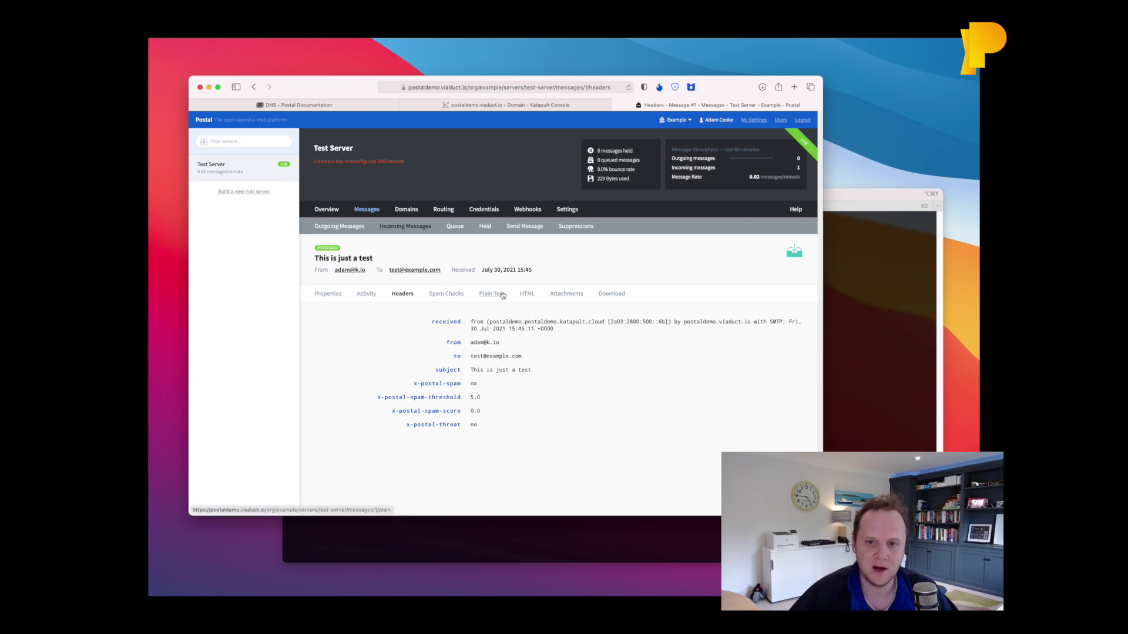
click(446, 293)
click(527, 294)
click(494, 294)
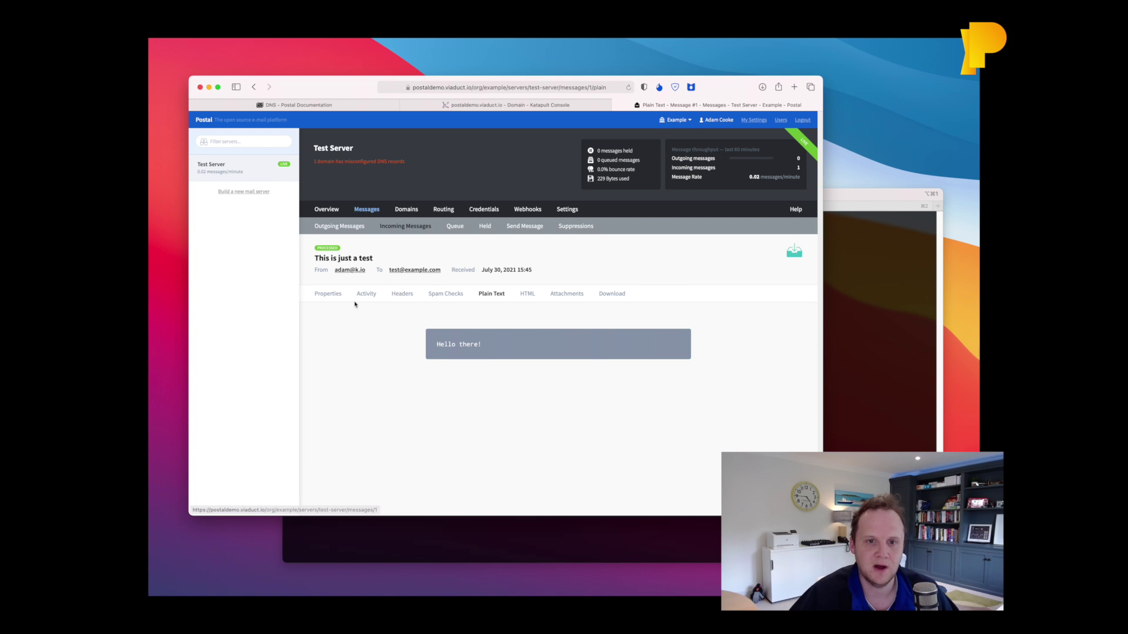
click(329, 294)
Send the prefilled test message from Outgoing Messages, then expand the soft-failed attempt's technical details.
click(348, 233)
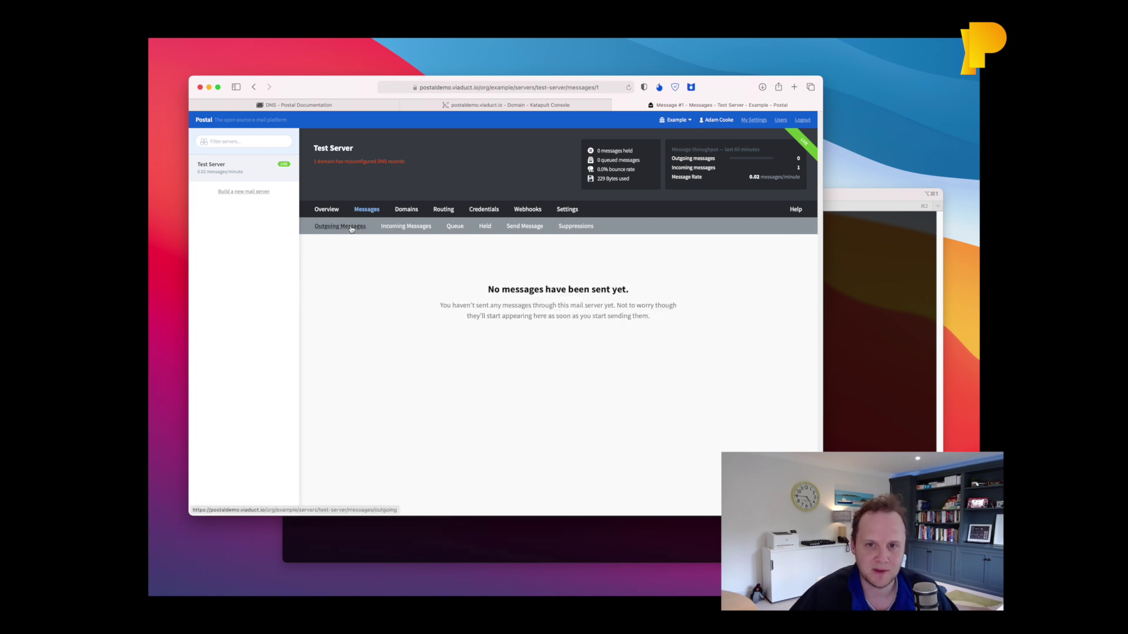
click(526, 227)
scroll(542, 388, down, 3)
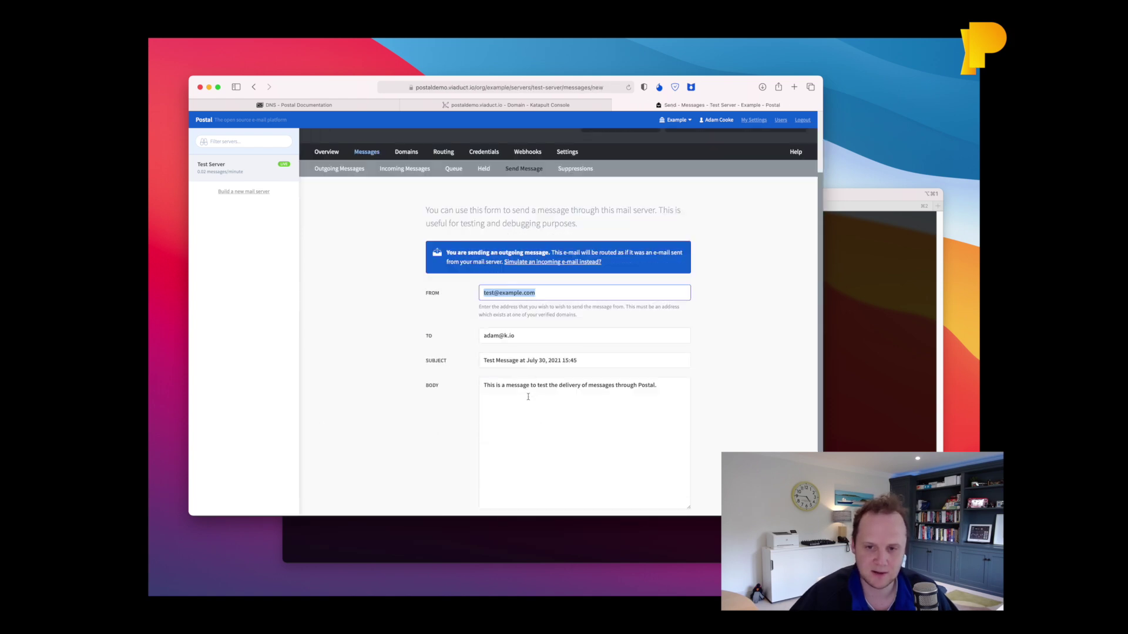
click(505, 483)
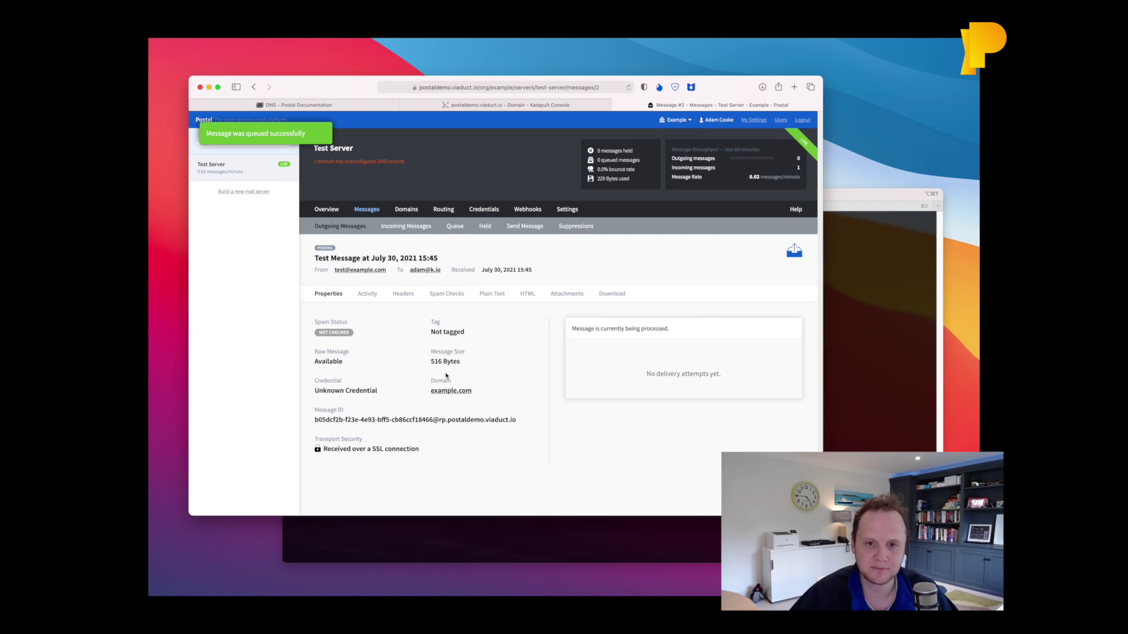
key(super+r)
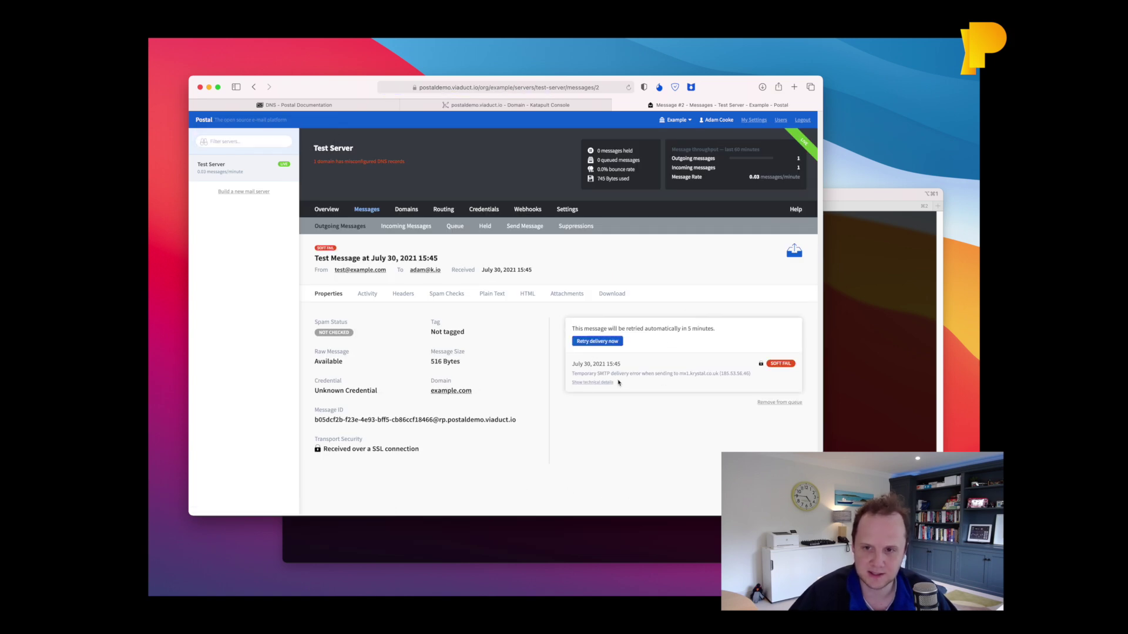
click(594, 382)
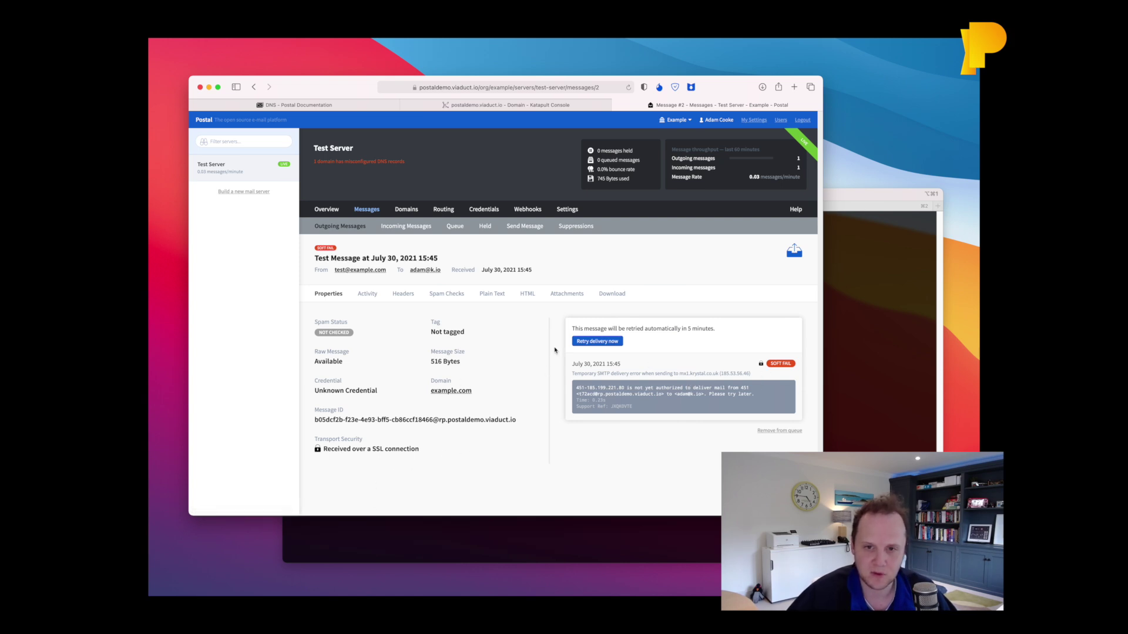
Reopen the outgoing test message, review its plain text, spam checks, headers and activity, then retry delivery.
click(349, 228)
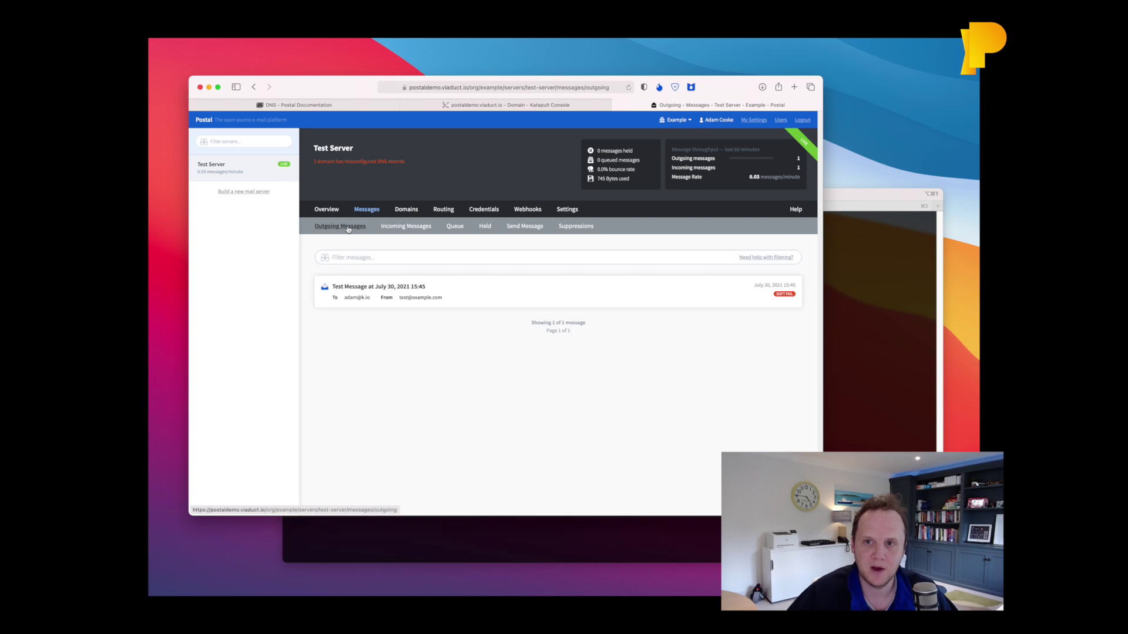
click(386, 283)
click(495, 297)
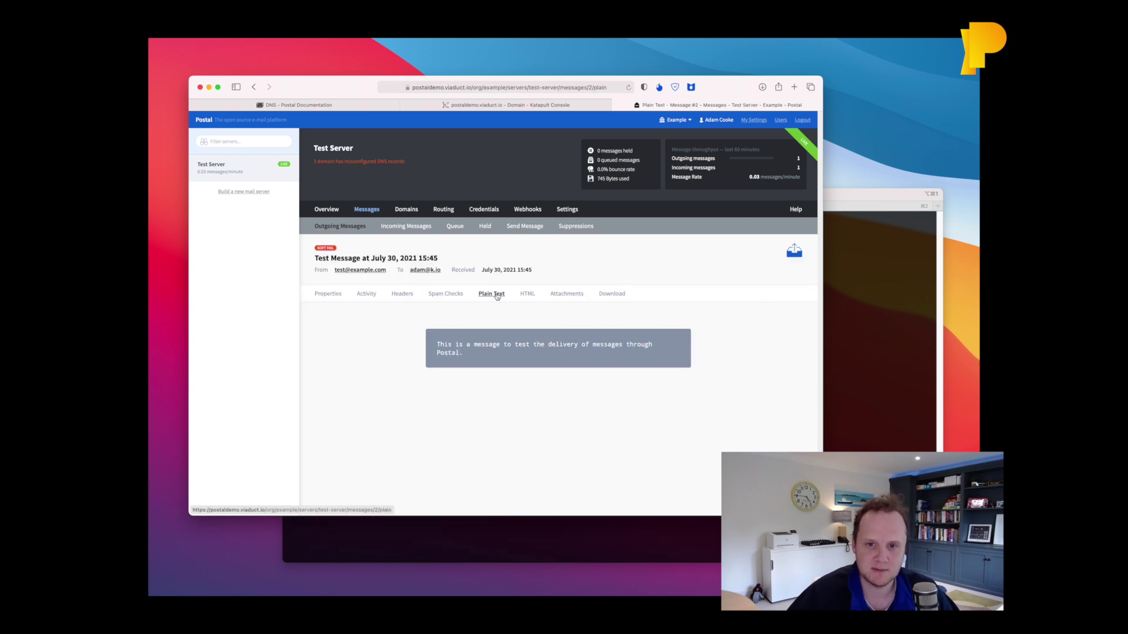
click(448, 294)
click(402, 295)
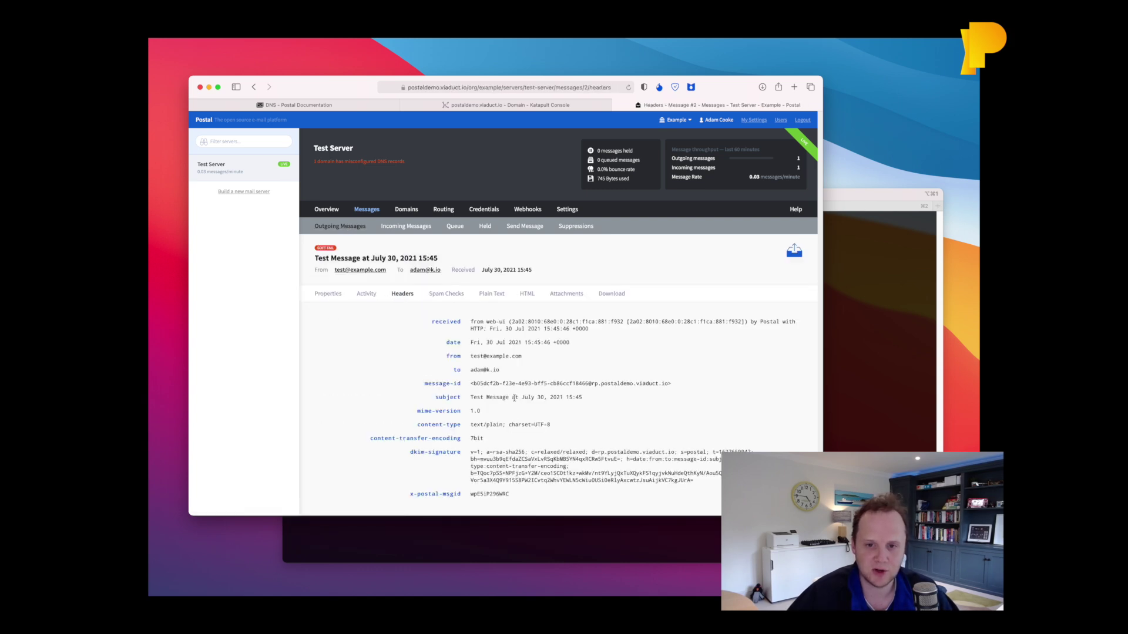
click(366, 294)
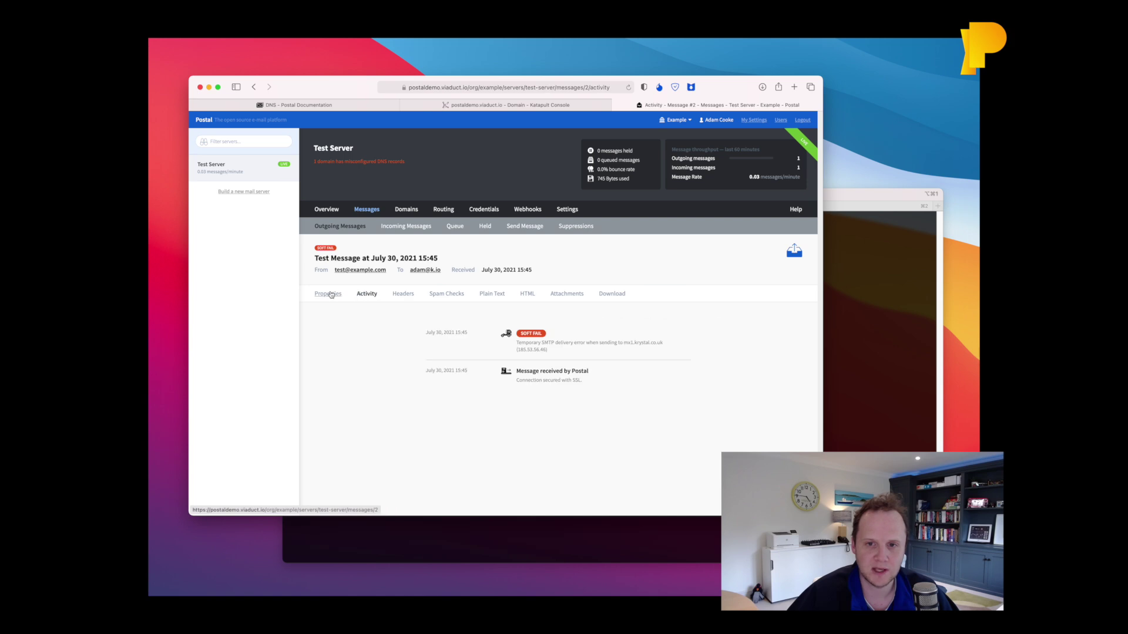
click(327, 294)
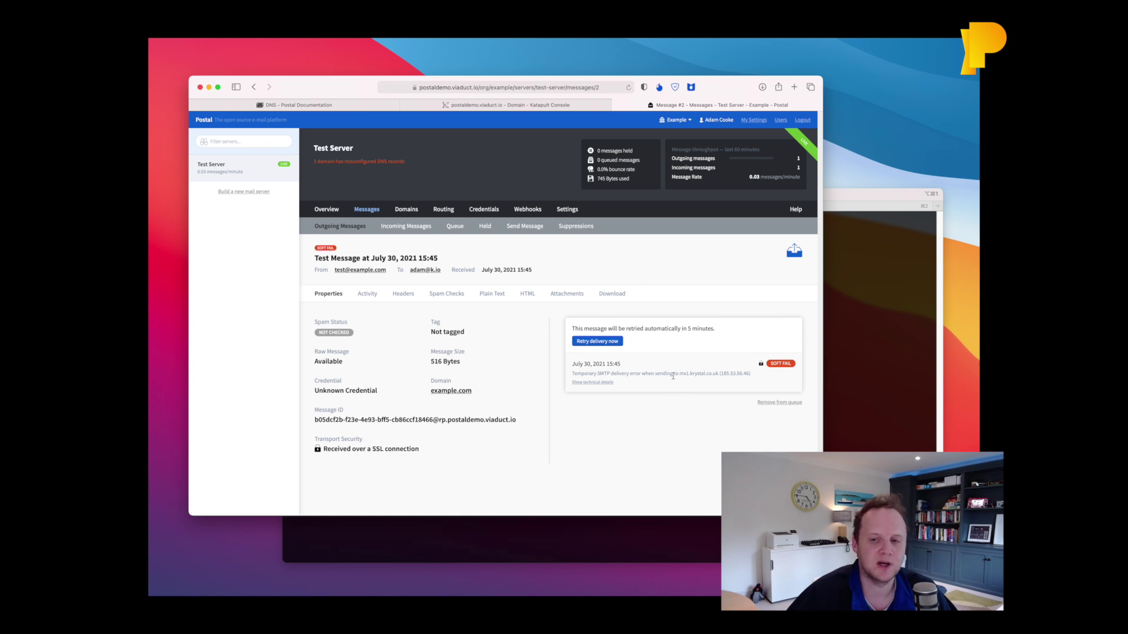
click(587, 342)
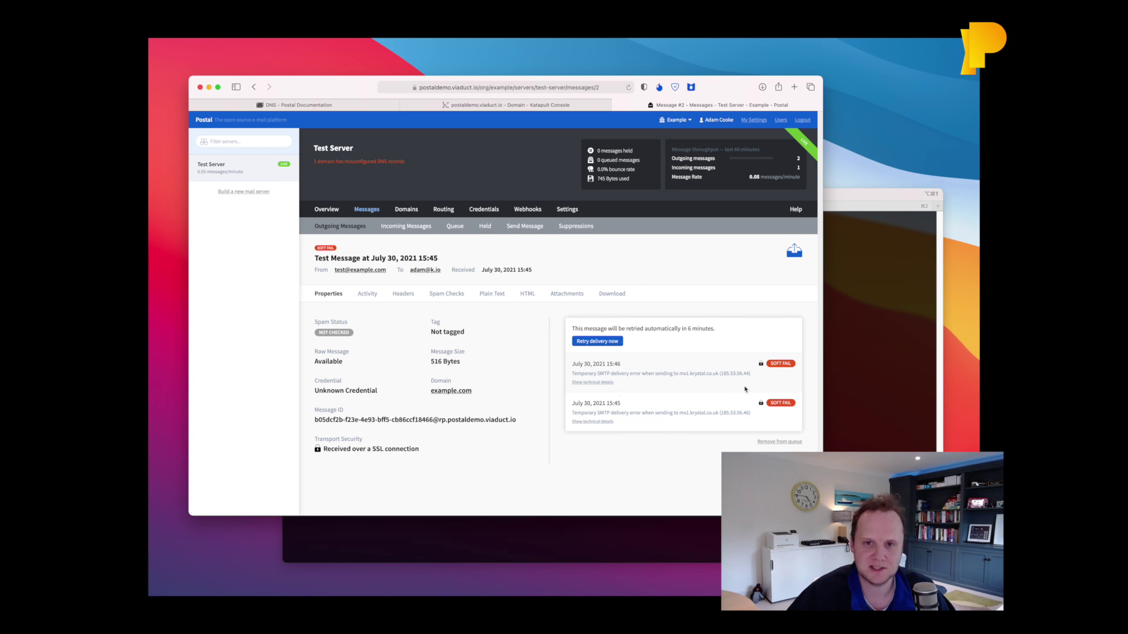
Go back to the Test Server overview showing both recent test e-mails.
click(327, 209)
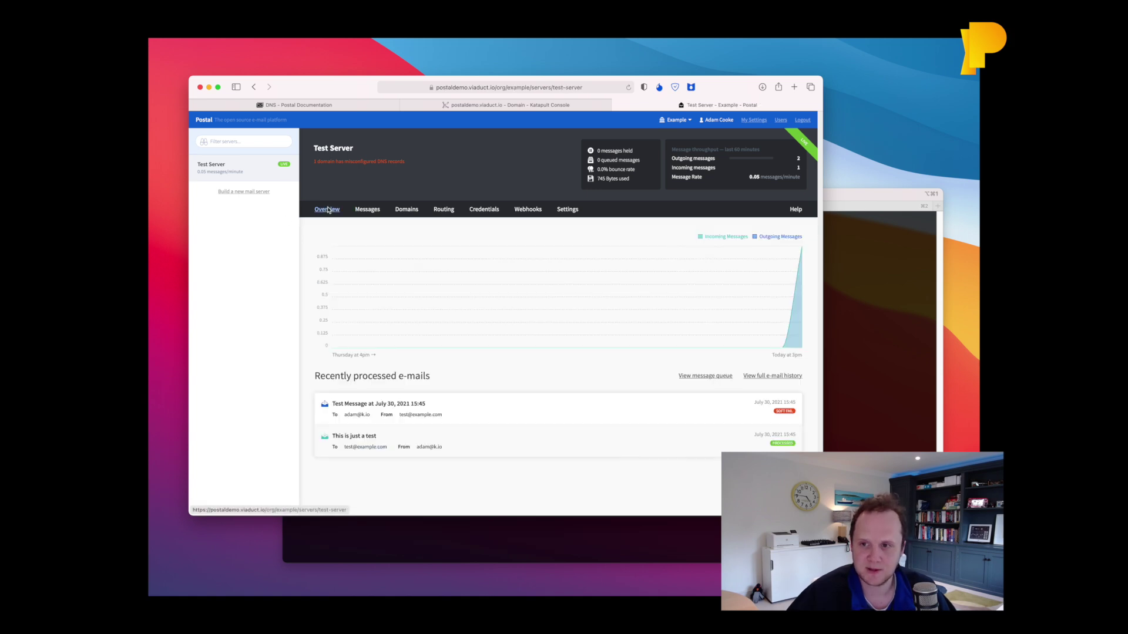